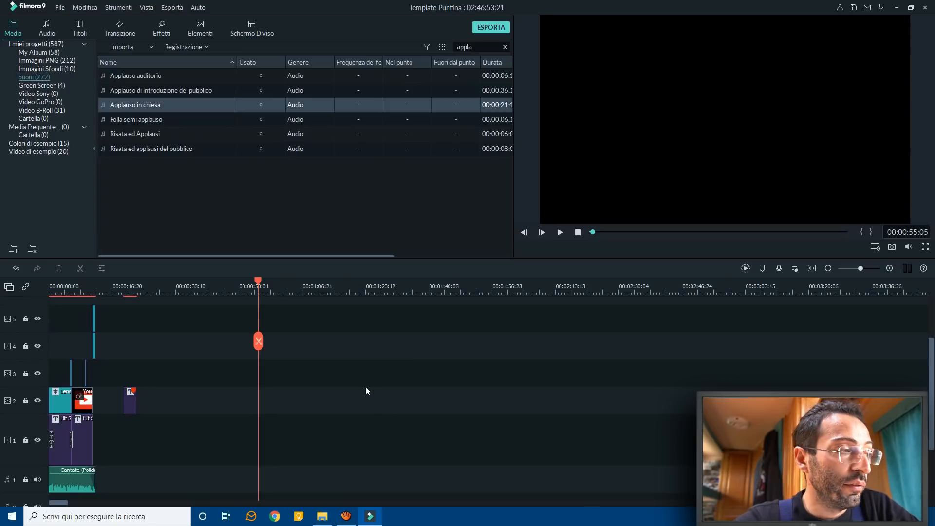
# Play back the intro template on the timeline through to the TITOLO title card
pyautogui.click(66, 287)
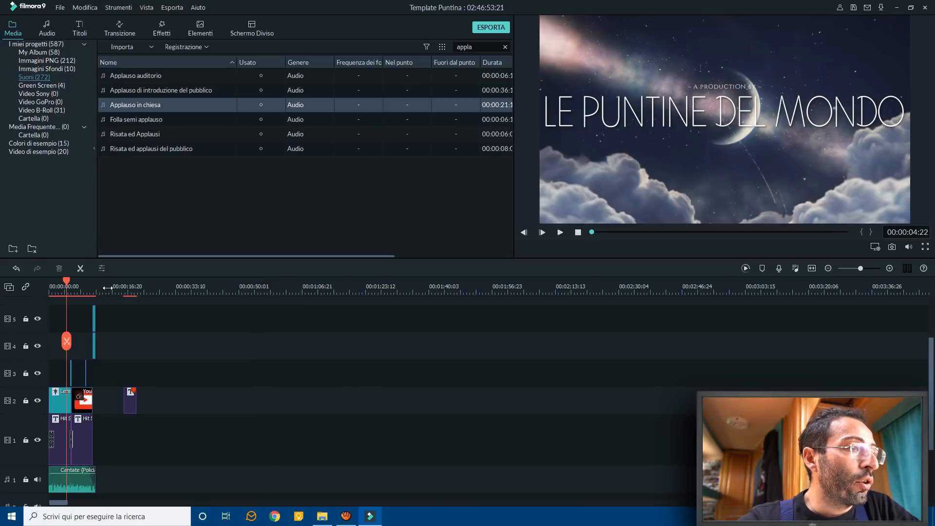
pyautogui.moveTo(108, 288); pyautogui.dragTo(172, 290)
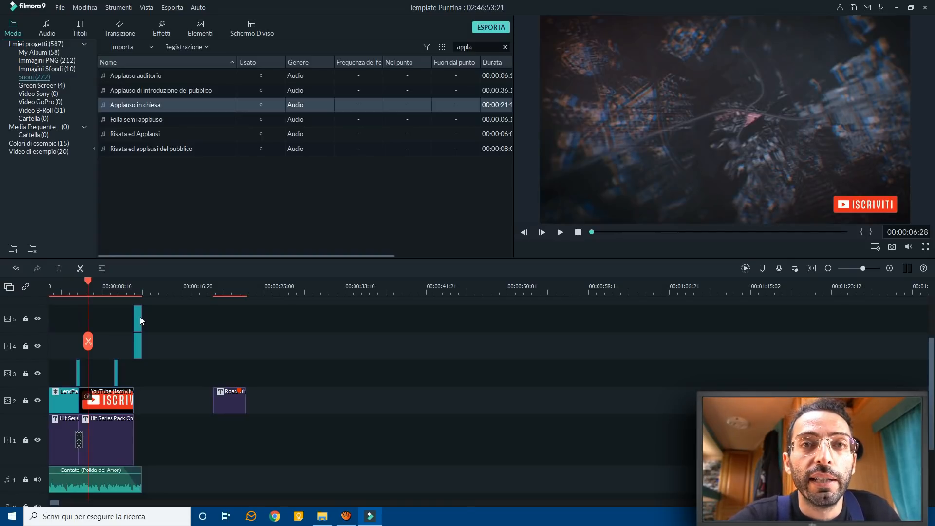
pyautogui.press('space')
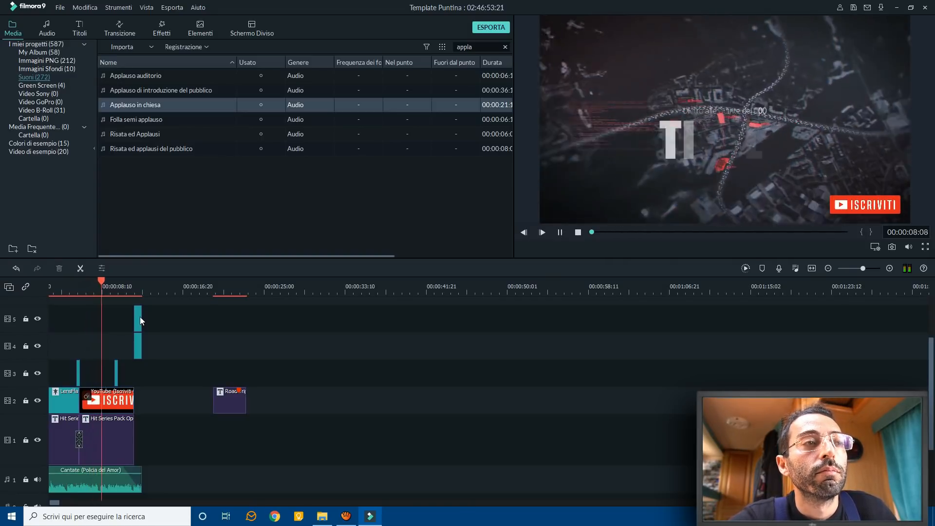
pyautogui.press('space')
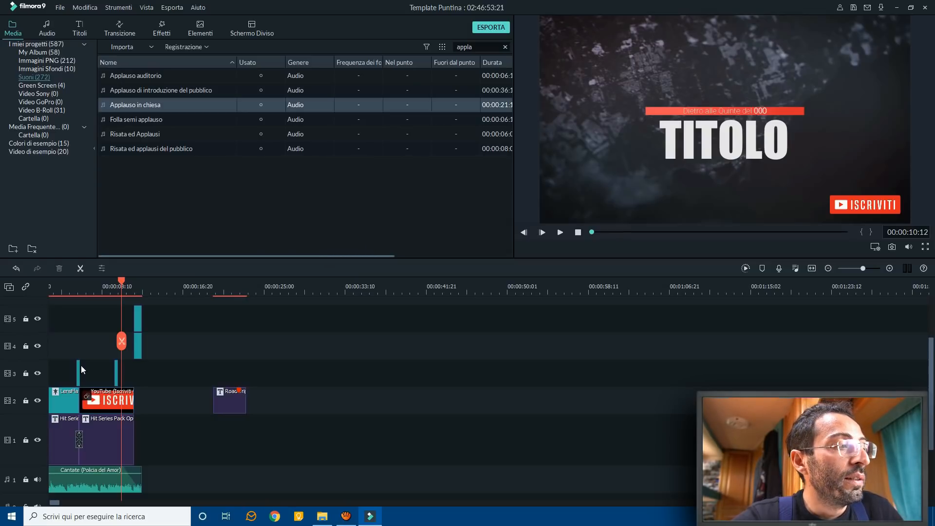
# Save the project as Maschera on the Desktop and open the saved project file
pyautogui.click(62, 9)
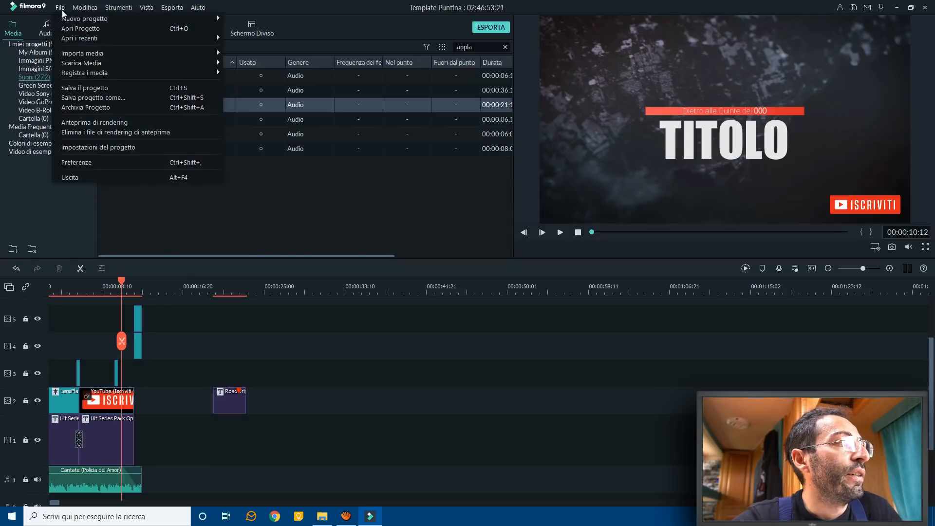
pyautogui.click(100, 98)
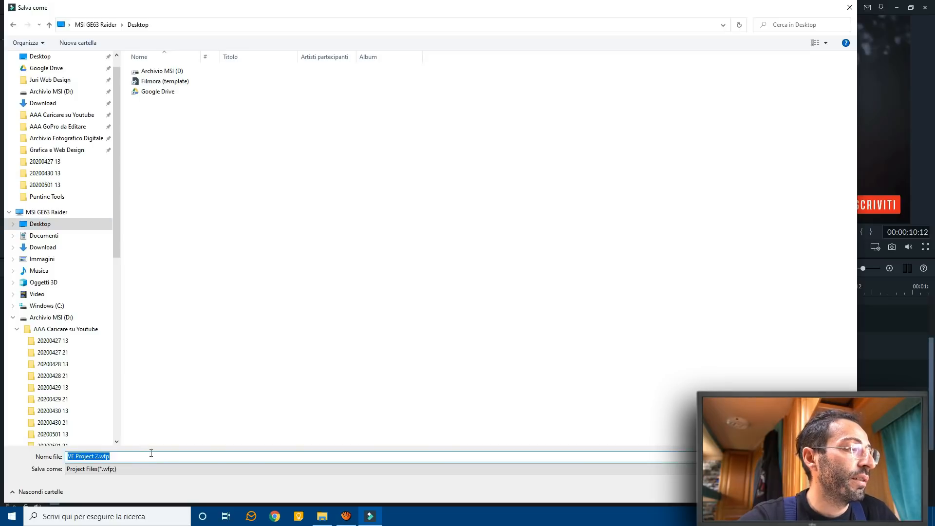
pyautogui.write('Maschera')
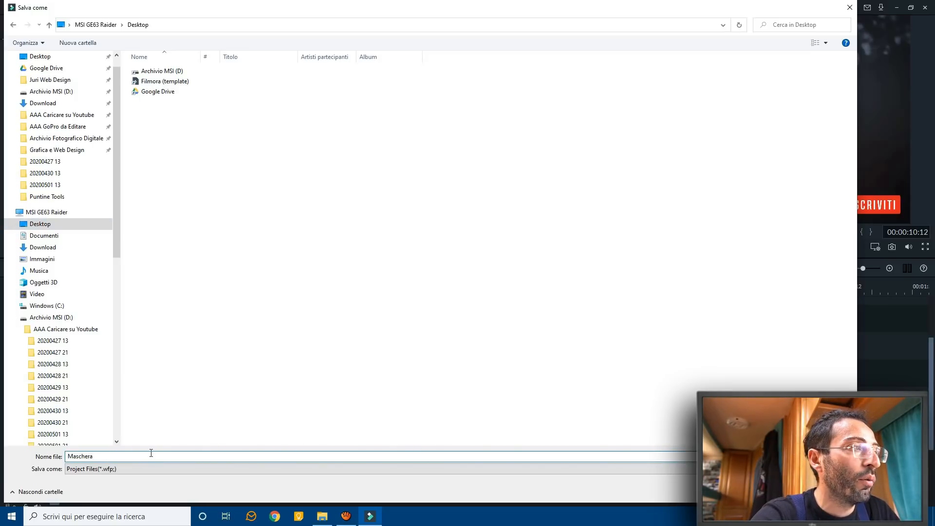
pyautogui.press('Return')
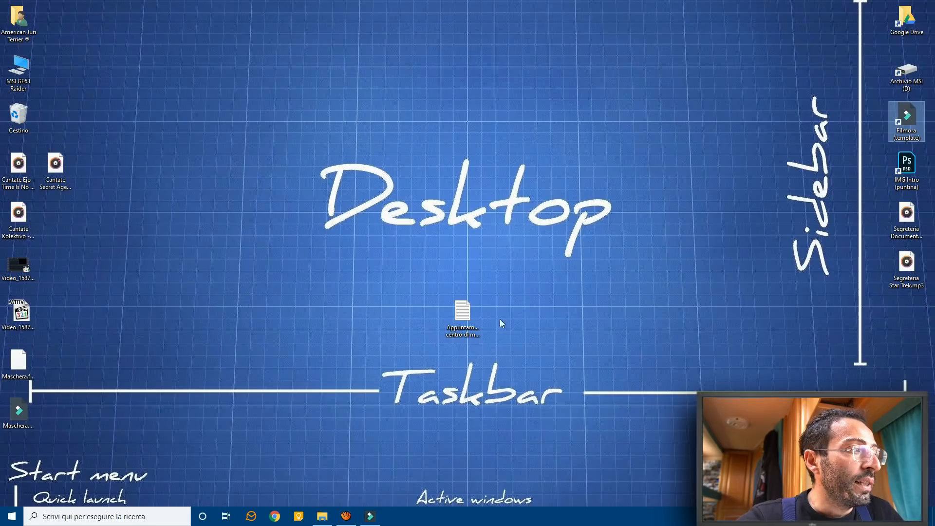
pyautogui.click(20, 414)
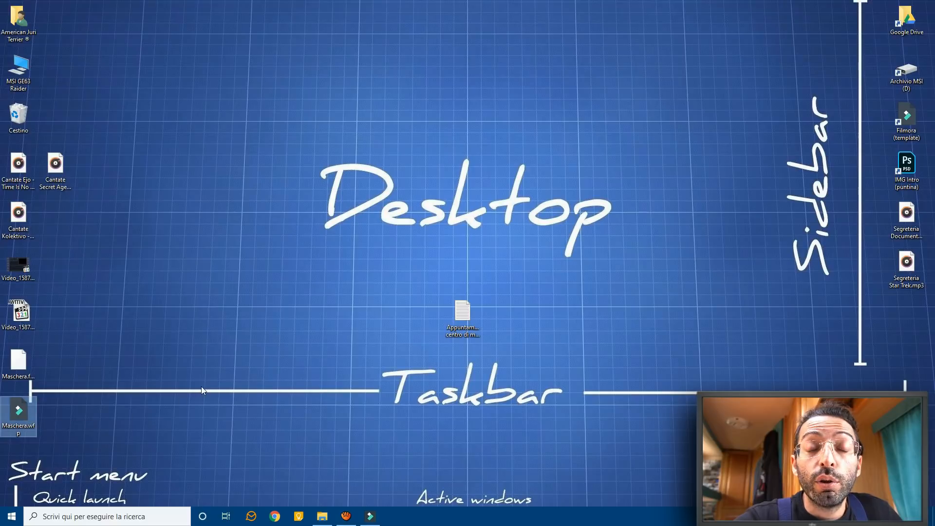
pyautogui.doubleClick(35, 428)
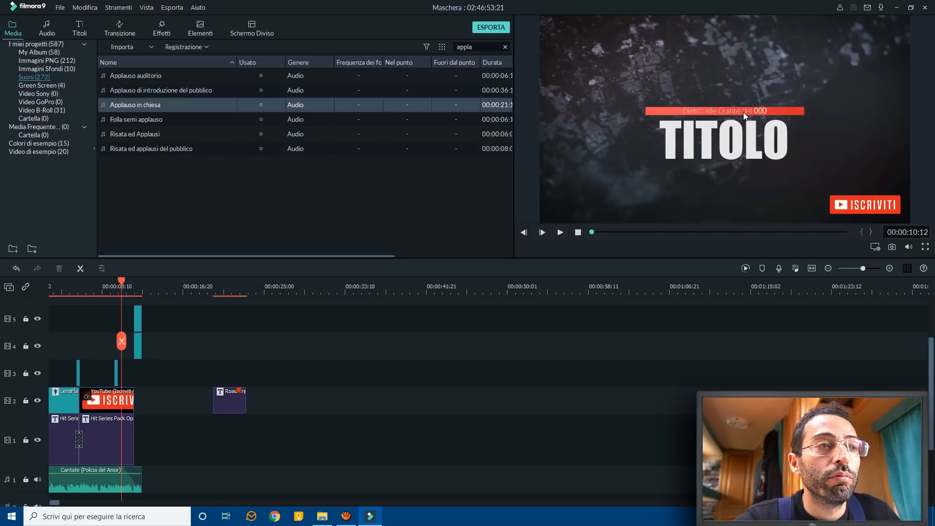
# Replace the TITOLO text in the opener title with PROVA
pyautogui.doubleClick(729, 140)
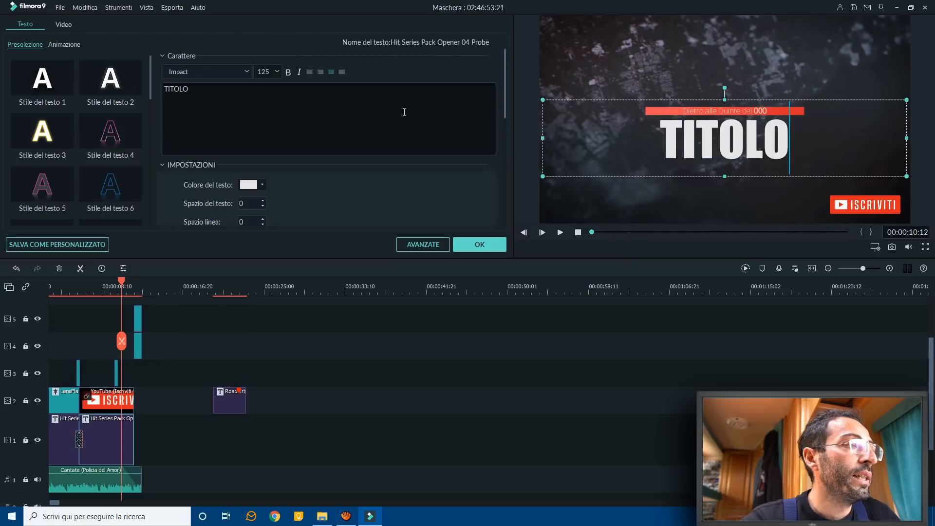
pyautogui.moveTo(409, 114); pyautogui.dragTo(131, 84)
pyautogui.press('BackSpace')
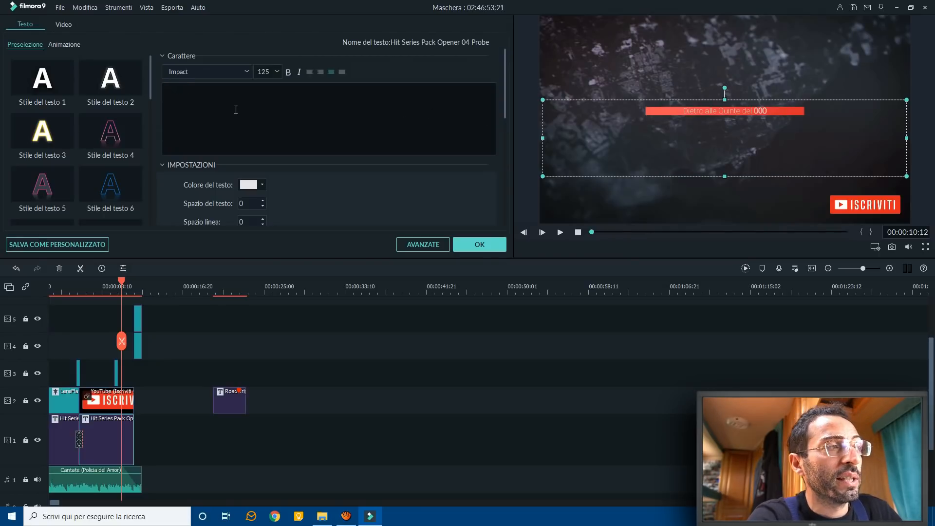
pyautogui.write('prova')
pyautogui.press('BackSpace')
pyautogui.press('BackSpace')
pyautogui.press('BackSpace')
pyautogui.press('BackSpace')
pyautogui.press('BackSpace')
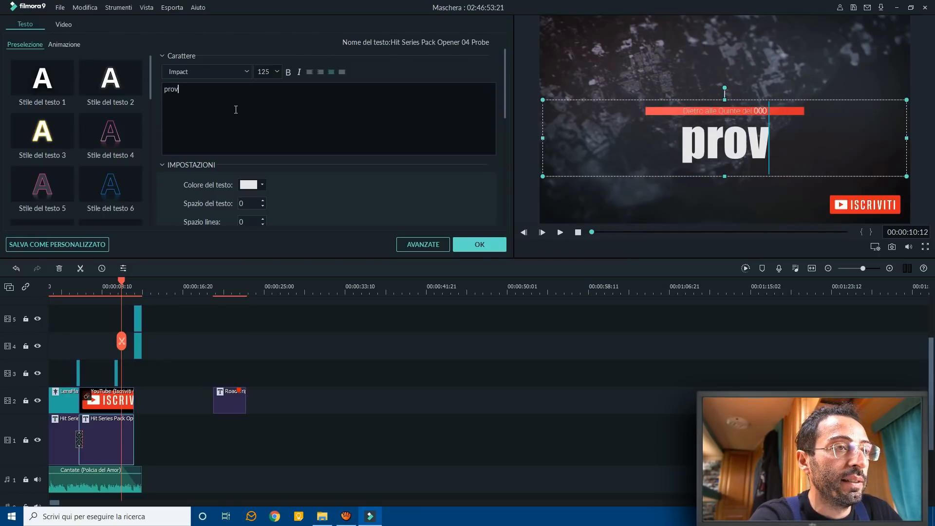
pyautogui.write('PROVA')
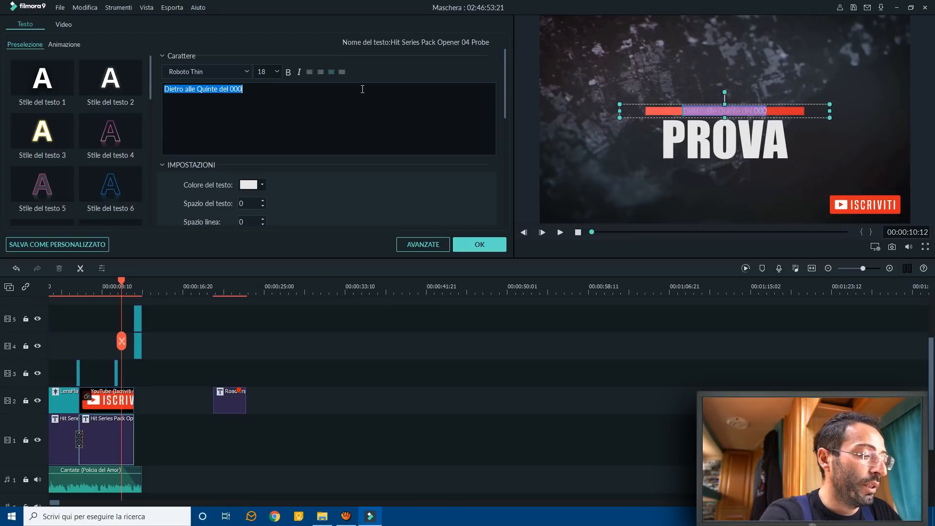
# Change the opener's subtitle to "Puntata di prova", apply the text edits and play back the intro
pyautogui.write('Puntata di prova')
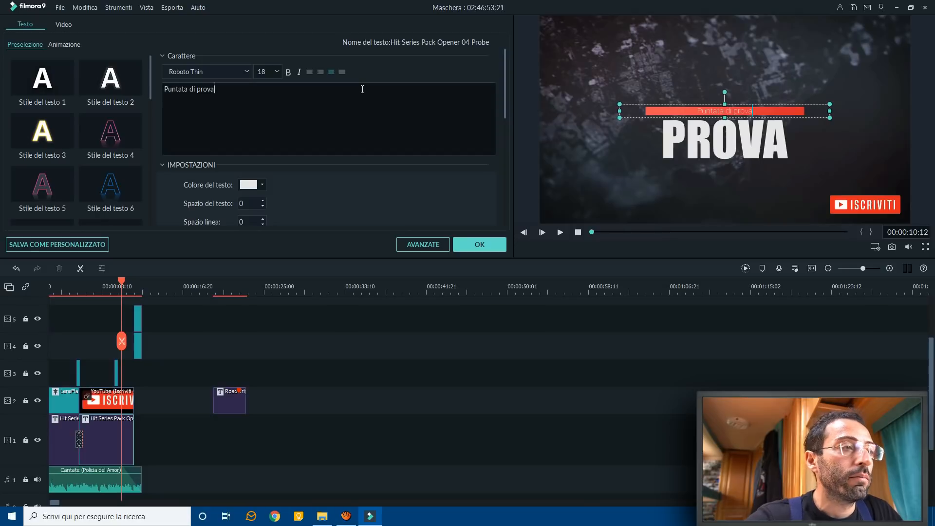
pyautogui.click(474, 243)
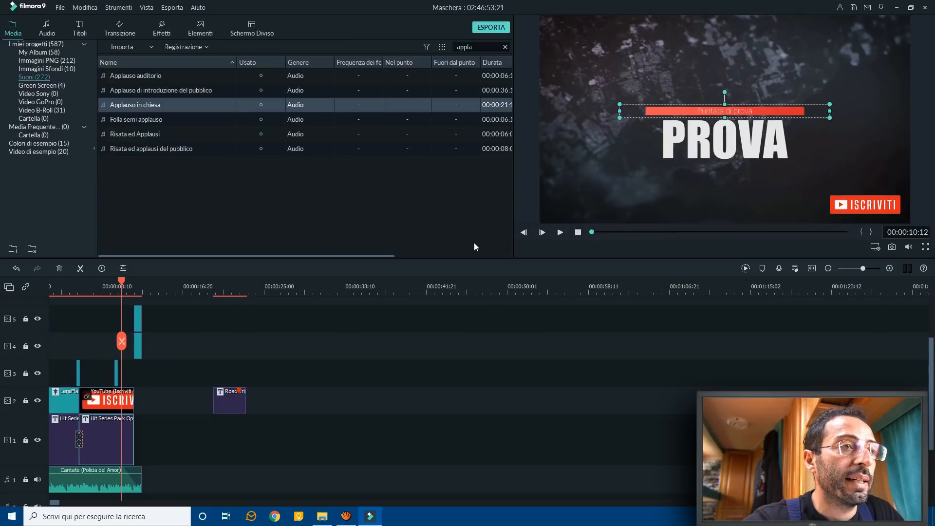
pyautogui.click(91, 284)
pyautogui.press('space')
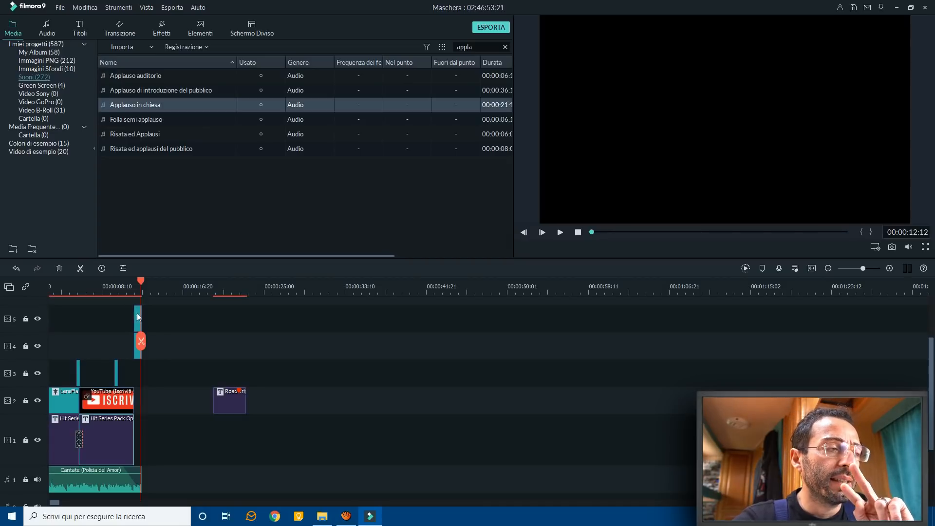
# Select the Video Sony media folder, then open the 2020-04-17 folder inside AAA GoPro da Editare in File Explorer
pyautogui.click(51, 55)
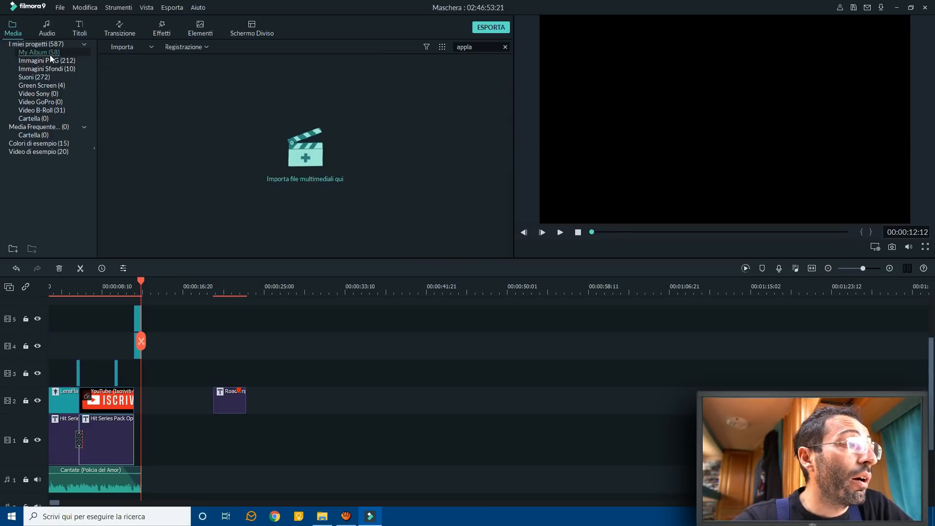
pyautogui.click(55, 93)
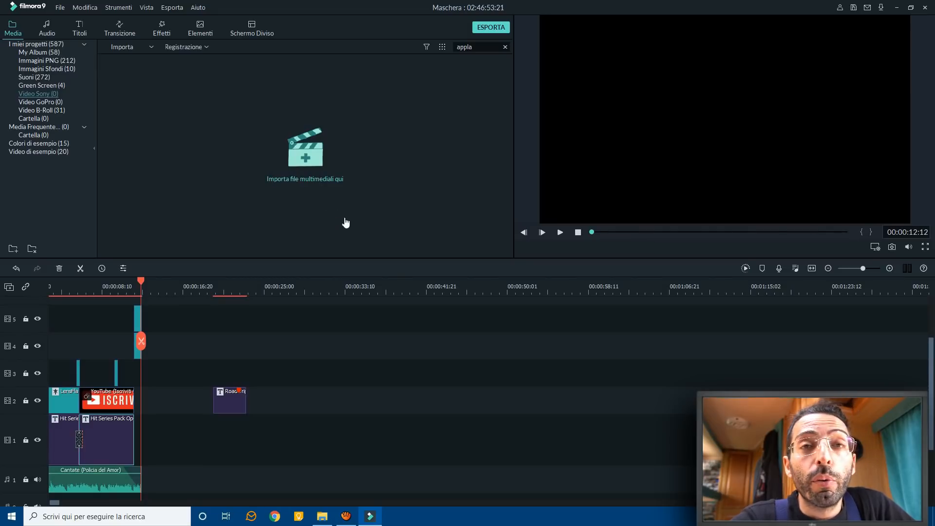
pyautogui.click(322, 516)
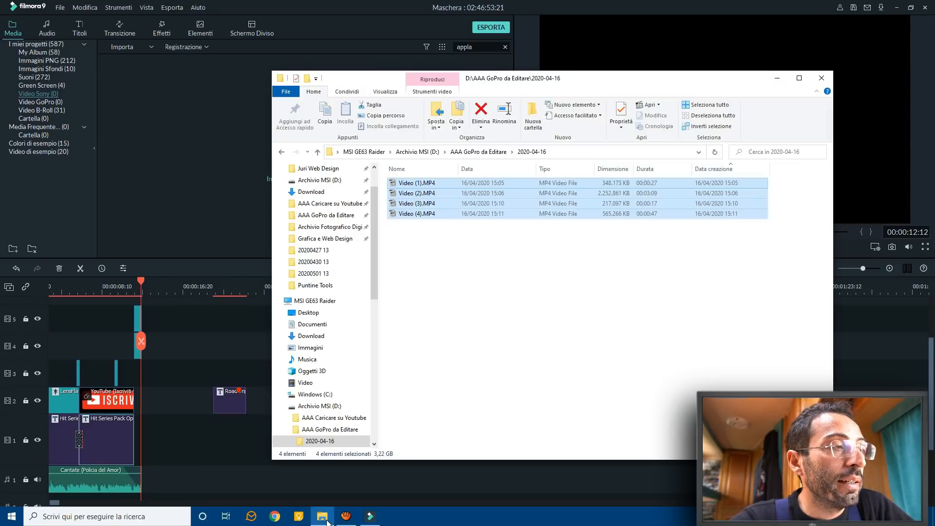
pyautogui.click(504, 160)
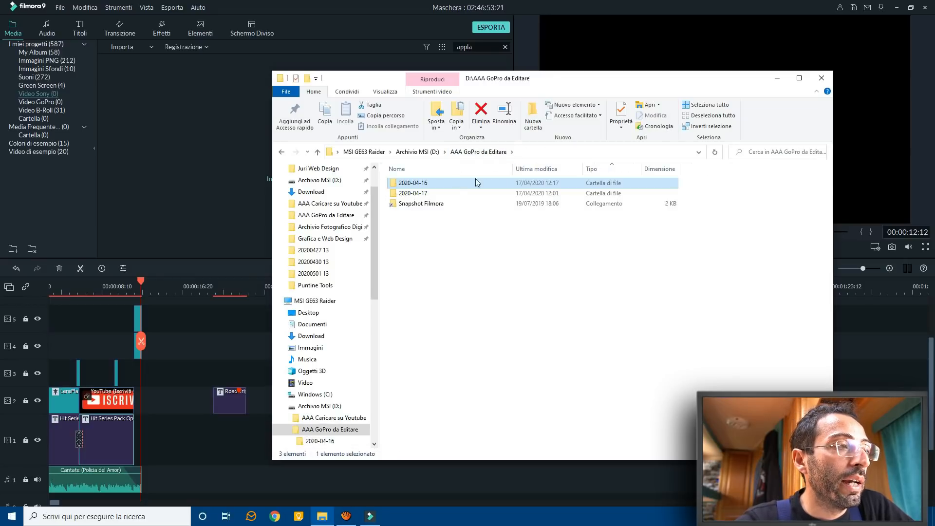
pyautogui.doubleClick(460, 192)
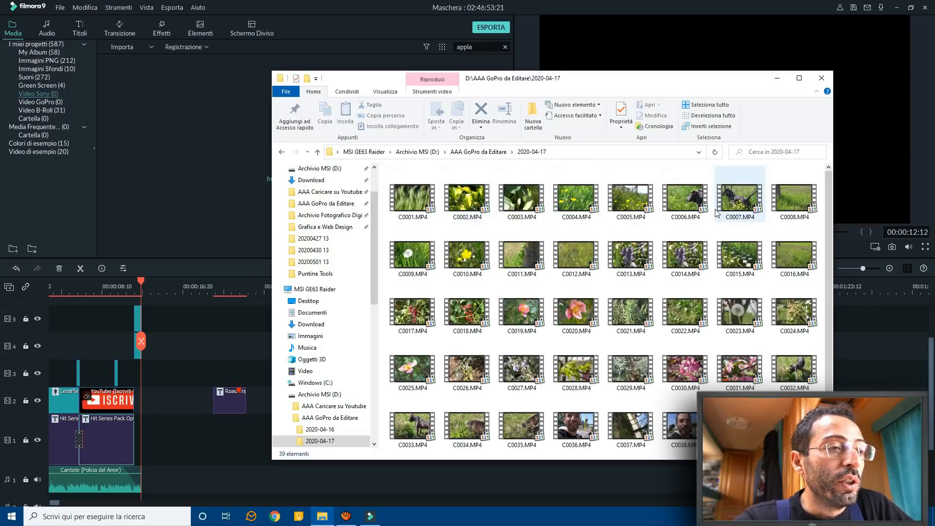
# Maximize the File Explorer window and show the 2020-04-17 clips in the Dettagli view
pyautogui.rightClick(806, 431)
pyautogui.moveTo(804, 433); pyautogui.dragTo(392, 158)
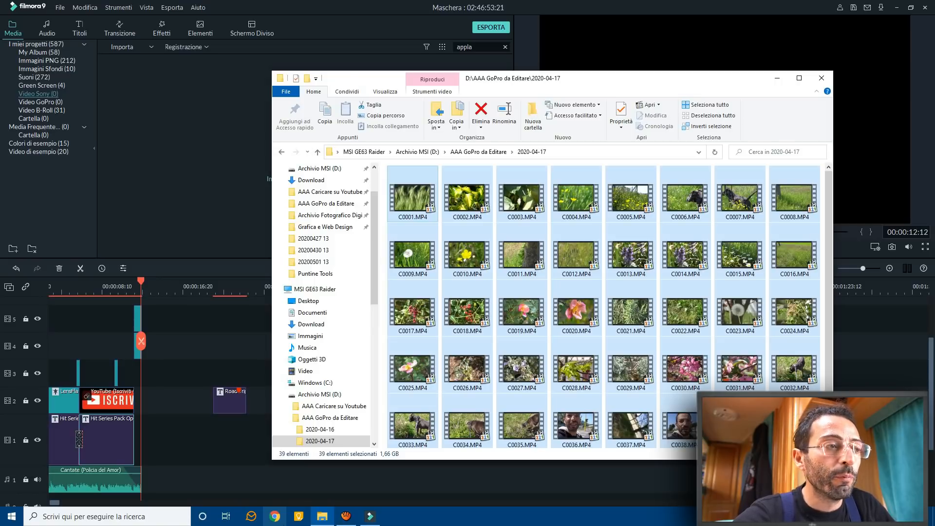
pyautogui.press('super+Up')
pyautogui.rightClick(650, 244)
pyautogui.moveTo(679, 251)
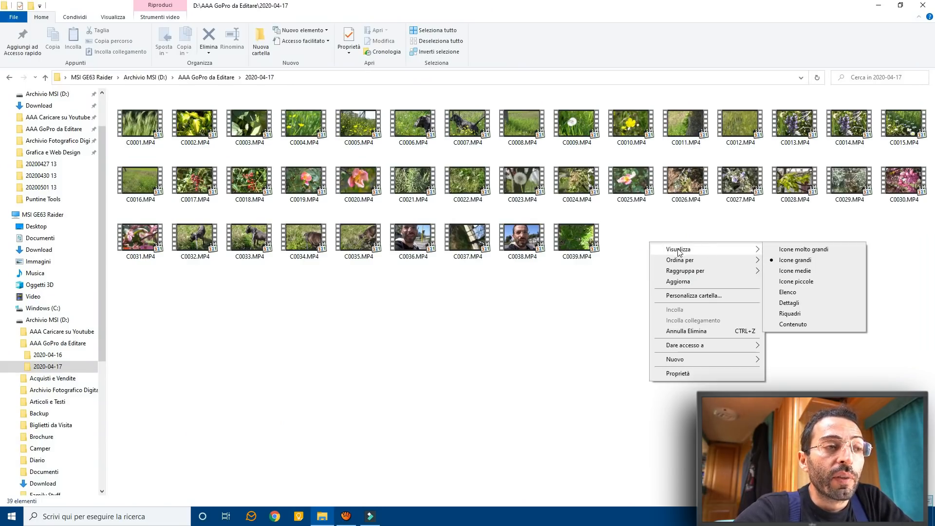
pyautogui.click(814, 304)
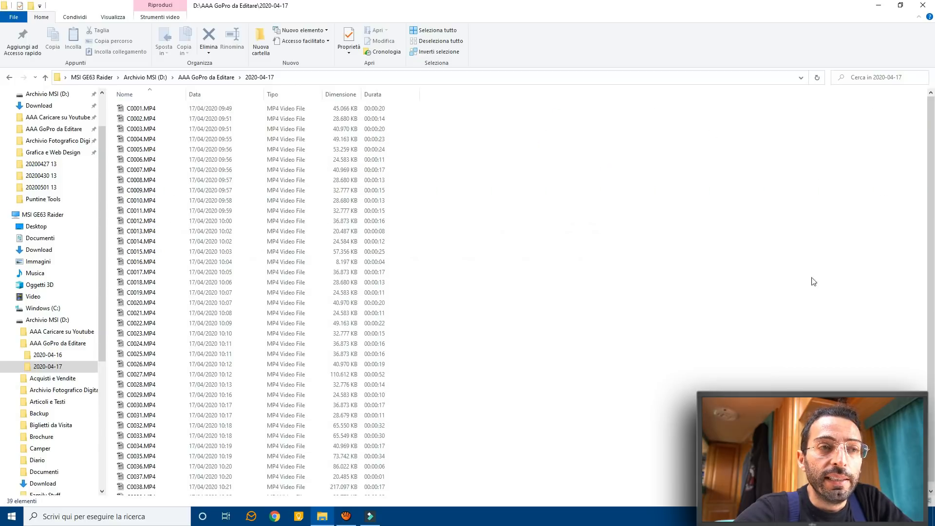
# Add the Data creazione column and sort the clips by it from oldest to newest
pyautogui.rightClick(441, 94)
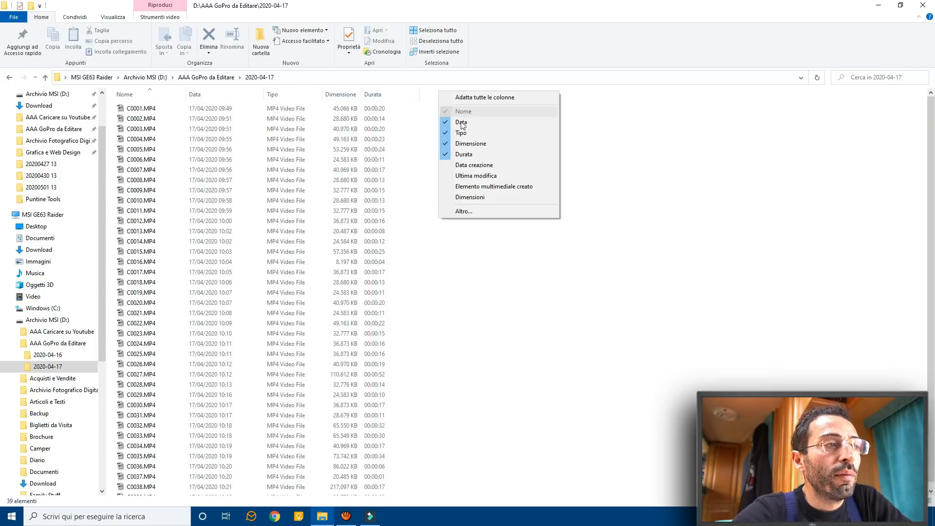
pyautogui.click(476, 166)
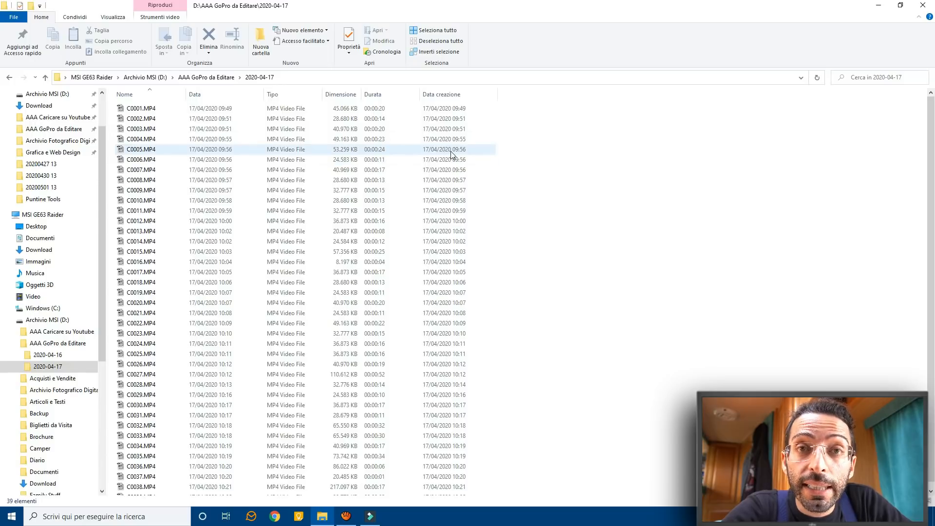
pyautogui.click(460, 95)
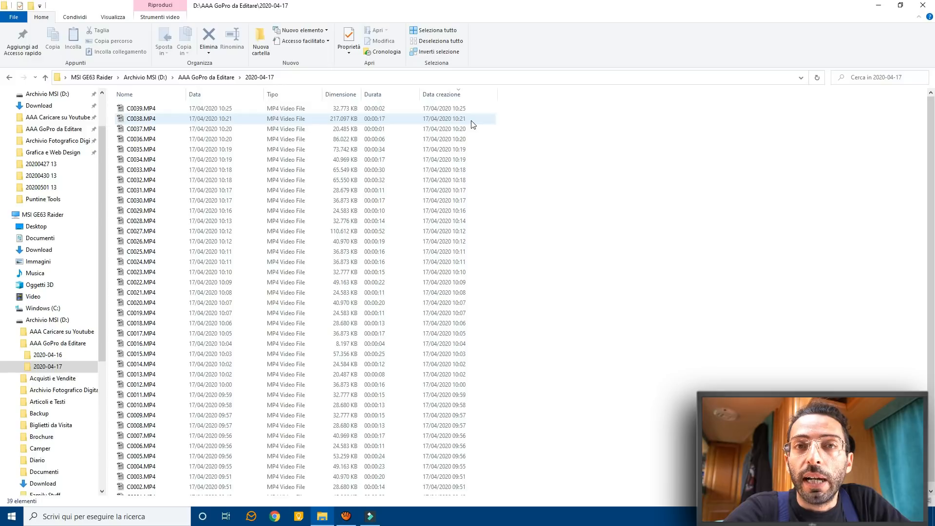
pyautogui.click(471, 94)
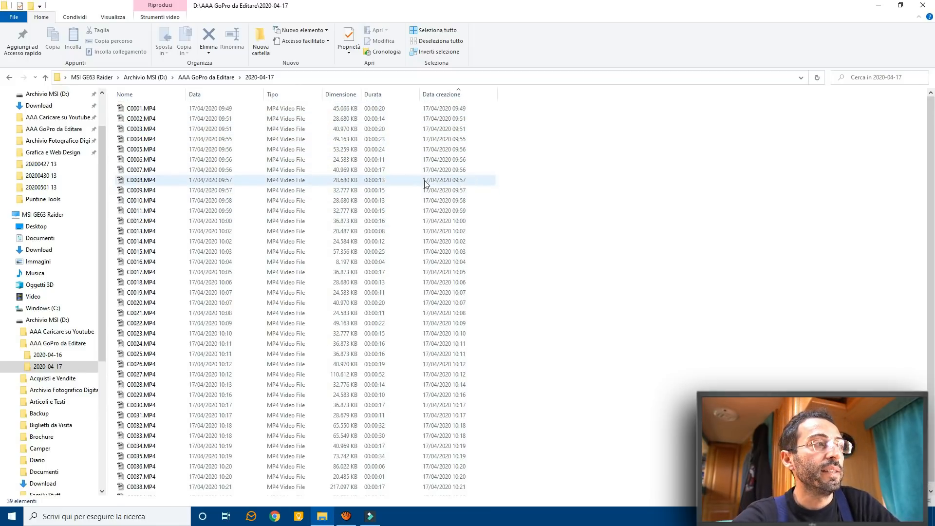
# Batch-rename all clips in the 2020-04-17 folder with the base name Video
pyautogui.click(176, 109)
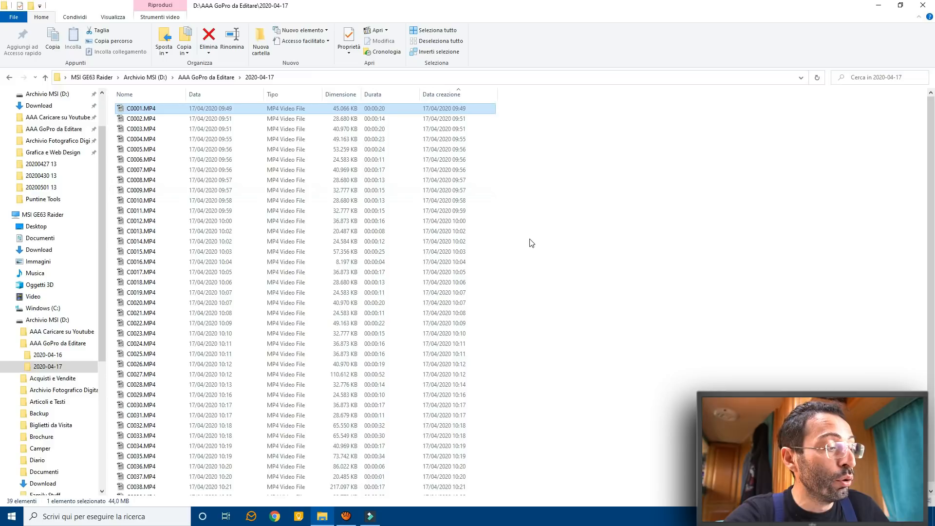
pyautogui.hotkey('ctrl', 'a')
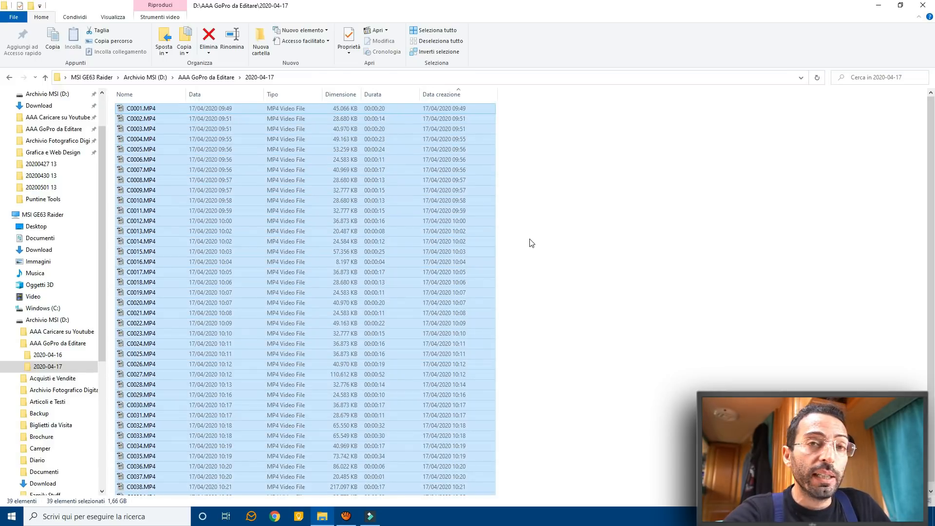
pyautogui.press('F2')
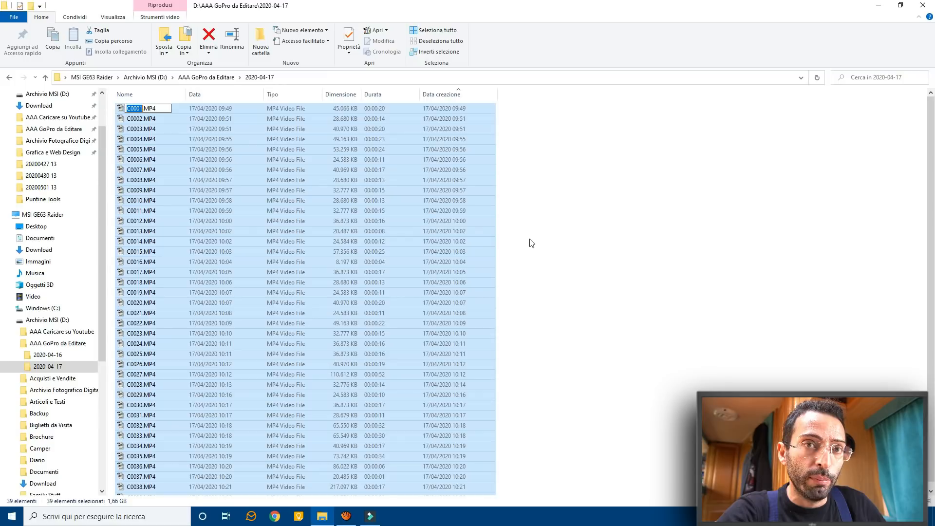
pyautogui.write('Video')
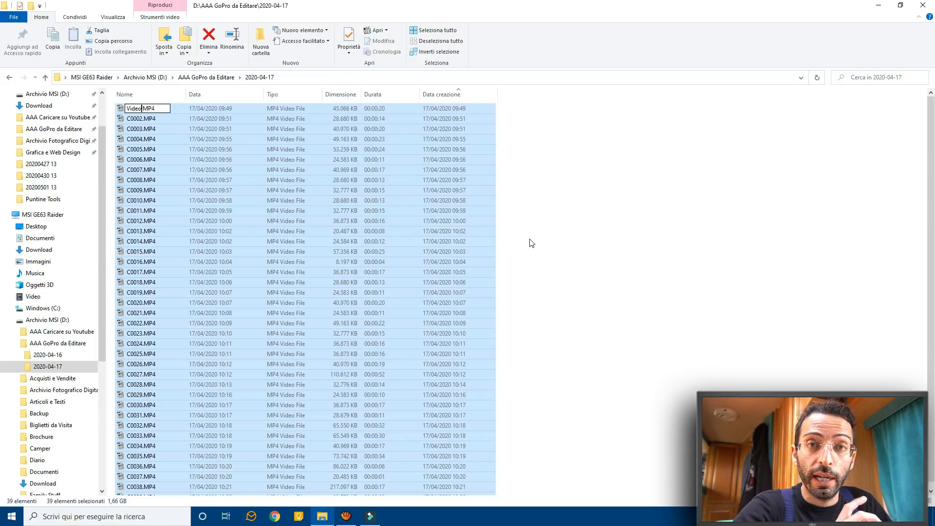
pyautogui.press('Return')
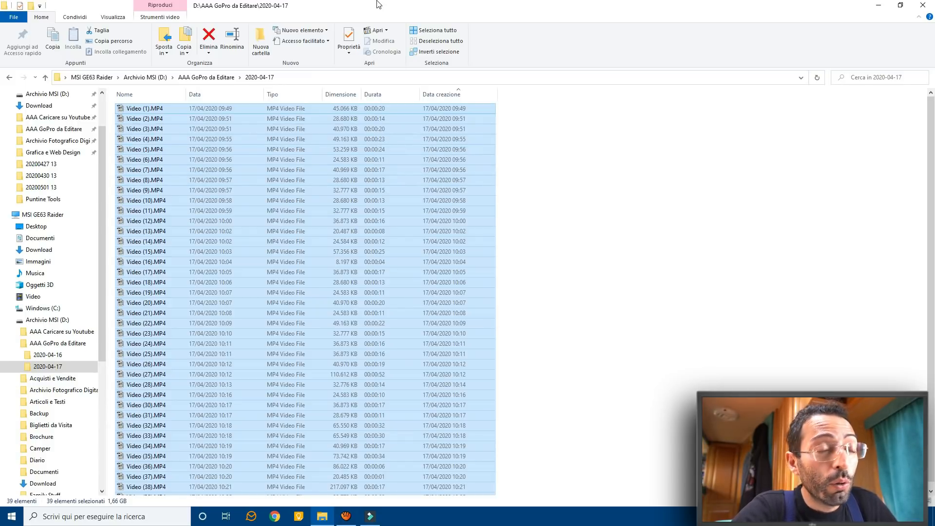
# Import all 2020-04-17 clips into the Video Sony media folder, declining proxy files and disabling further proxy prompts
pyautogui.moveTo(379, 4); pyautogui.dragTo(745, 80)
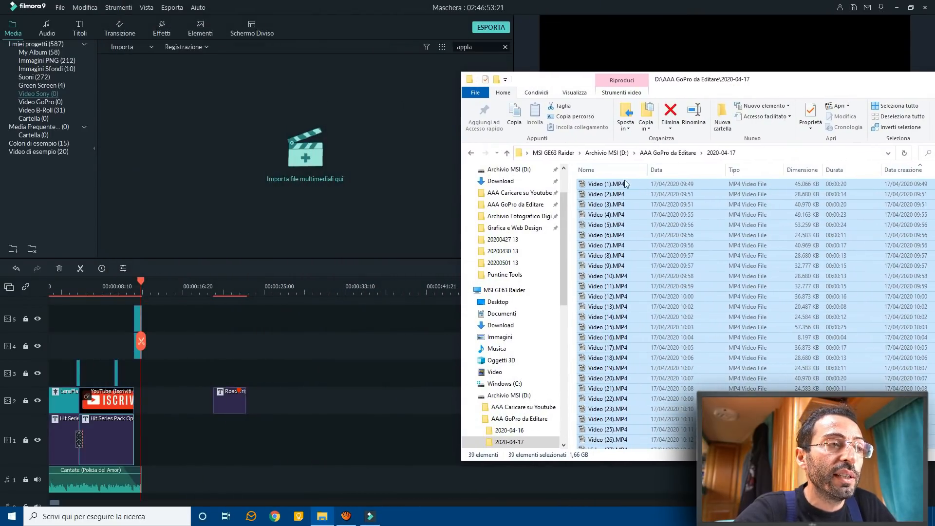
pyautogui.moveTo(618, 186); pyautogui.dragTo(366, 146)
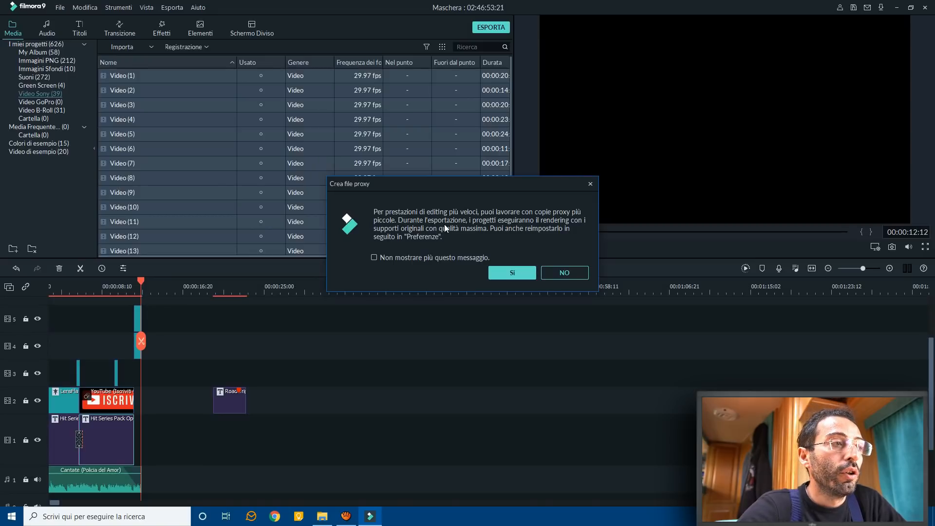
pyautogui.click(461, 259)
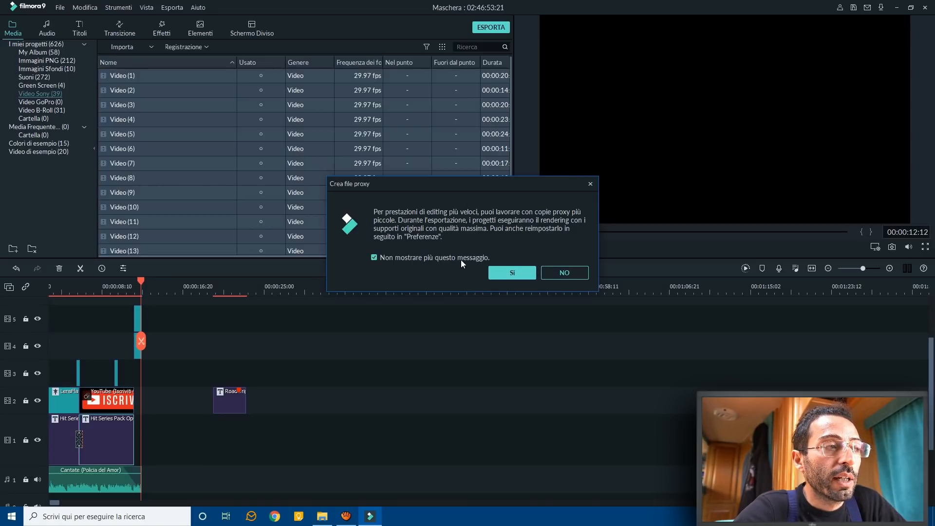
pyautogui.click(565, 274)
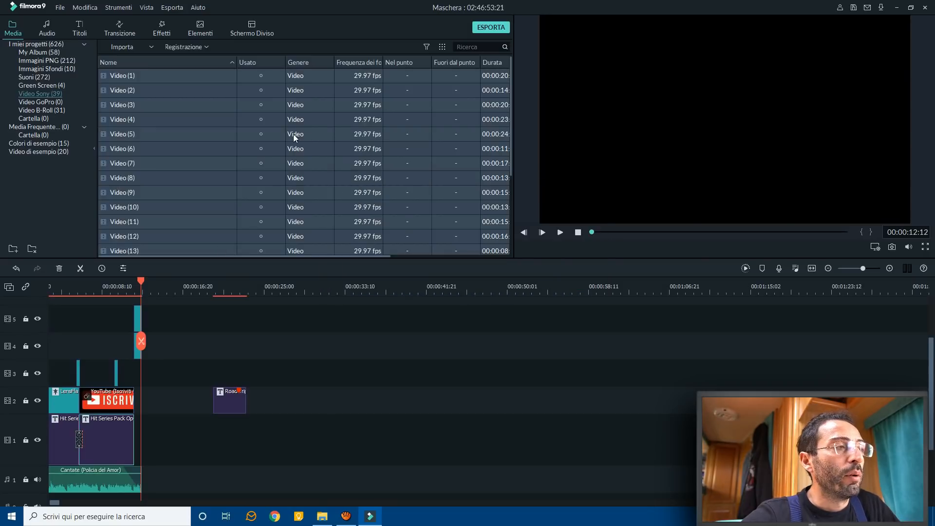
# Display the Video Sony clips as large thumbnails using the Vista Miniatura Ampia view
pyautogui.click(442, 48)
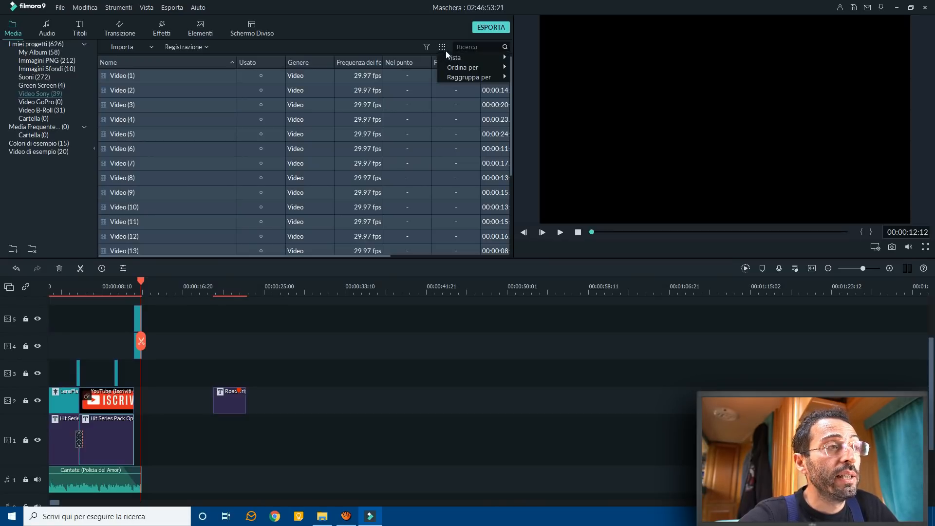
pyautogui.moveTo(456, 59)
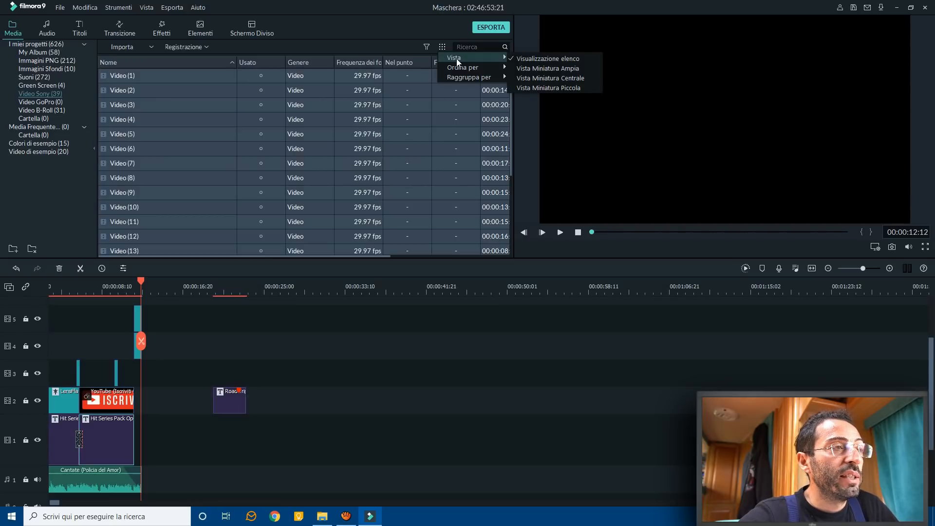
pyautogui.click(560, 71)
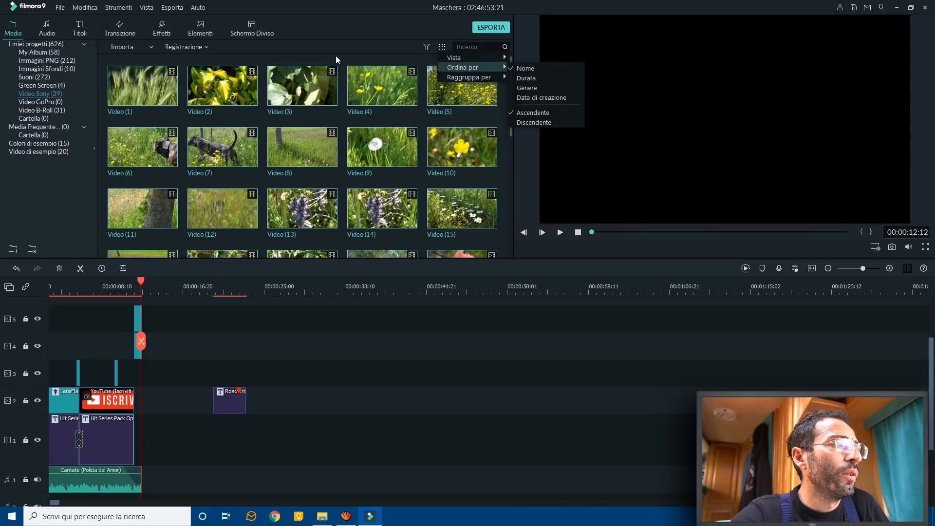
# Examine the Registrazione options, switch to aTube Catcher to view its Screen Recorder settings, and minimize it
pyautogui.click(199, 51)
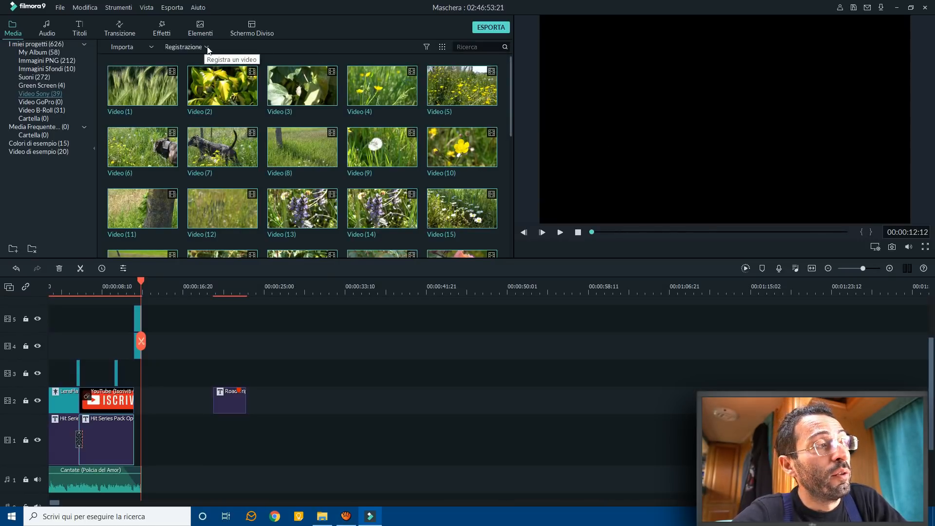
pyautogui.click(206, 48)
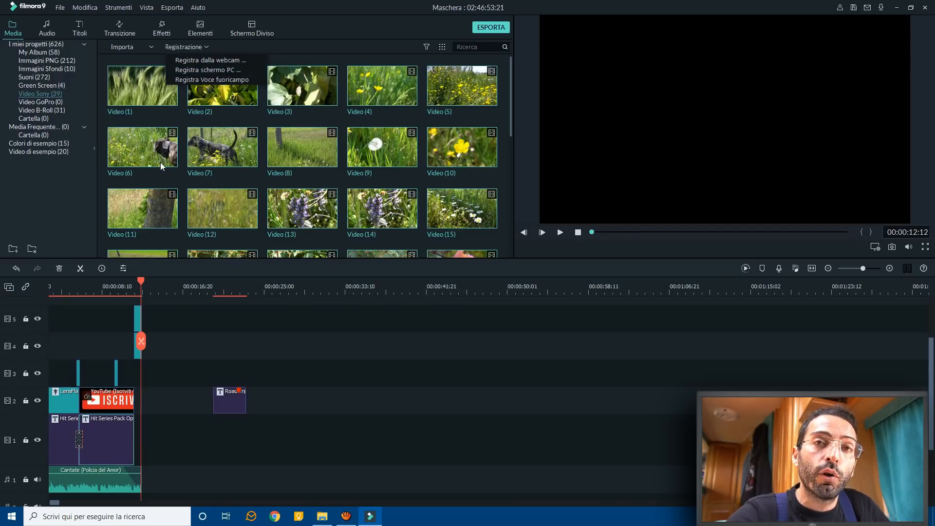
pyautogui.click(346, 518)
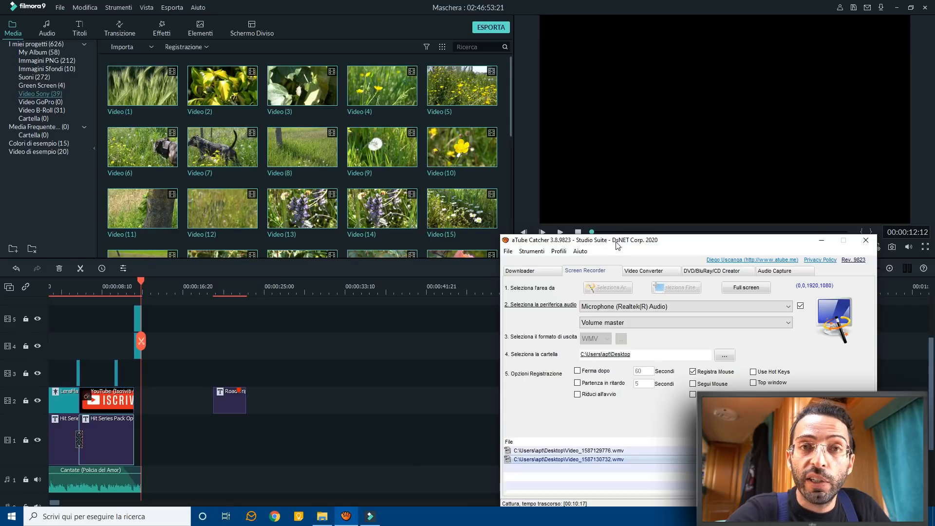
pyautogui.moveTo(616, 244); pyautogui.dragTo(539, 173)
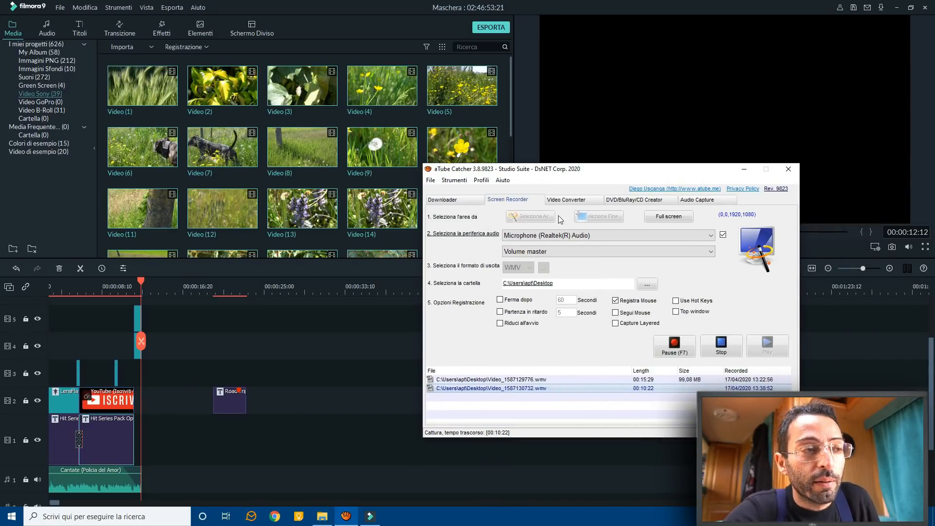
pyautogui.click(744, 170)
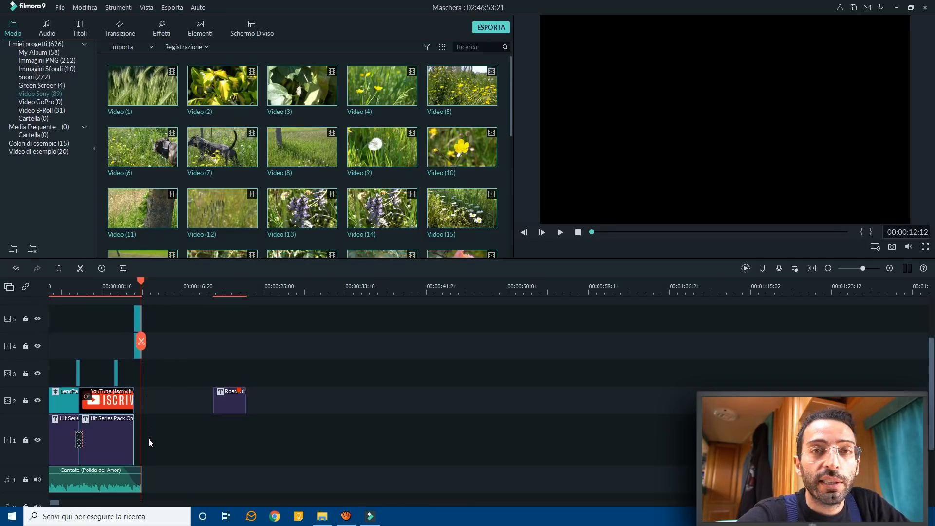
# Move the playhead to the end of the Hit Series Pack Opener title on video track 1, at 00:00:11:19
pyautogui.scroll(-1, 142, 462)
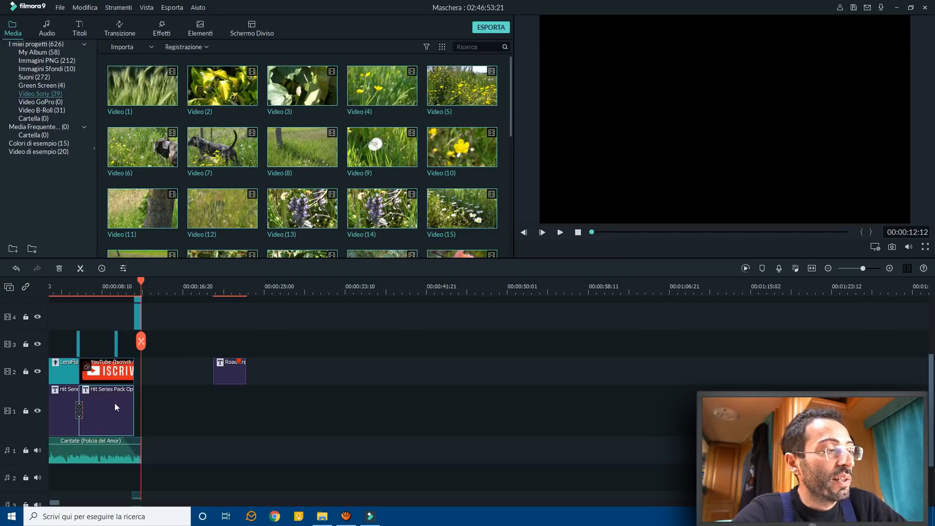
pyautogui.click(141, 288)
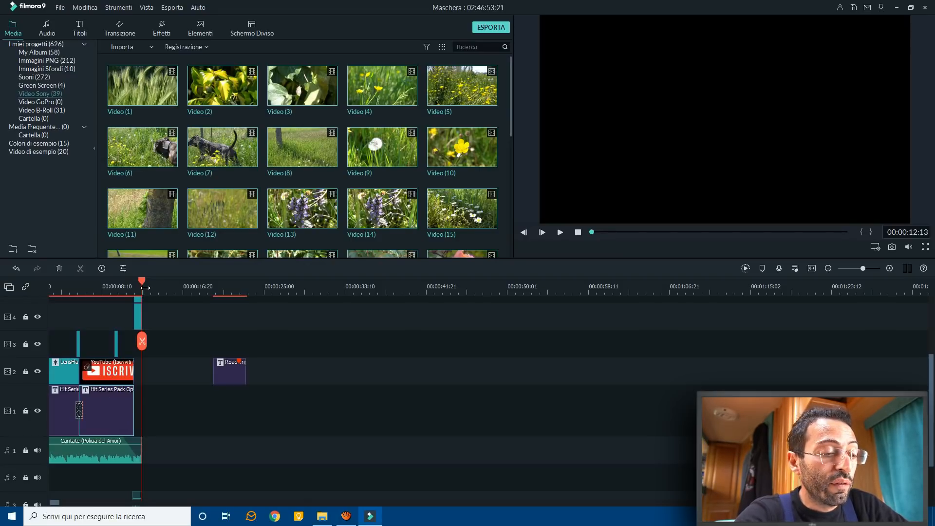
pyautogui.press('Up')
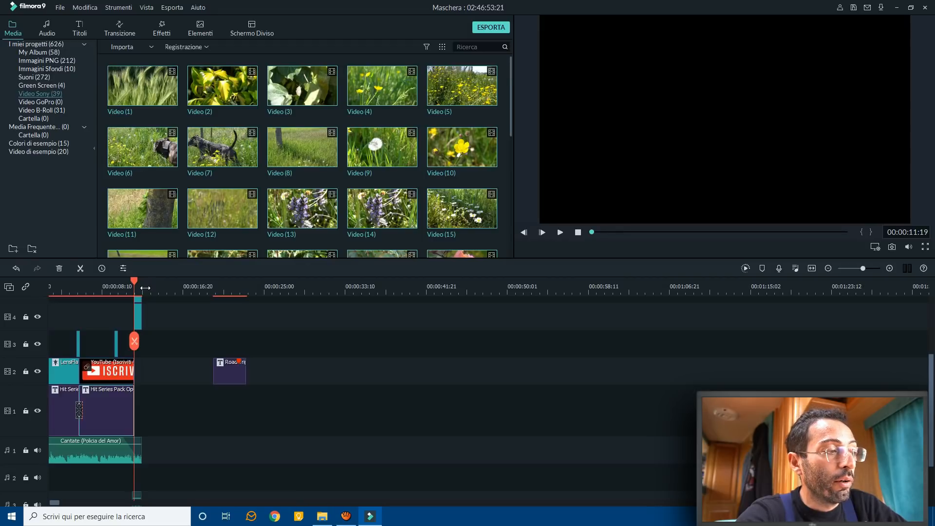
pyautogui.press('Down')
pyautogui.press('Down')
pyautogui.press('Up')
pyautogui.press('Up')
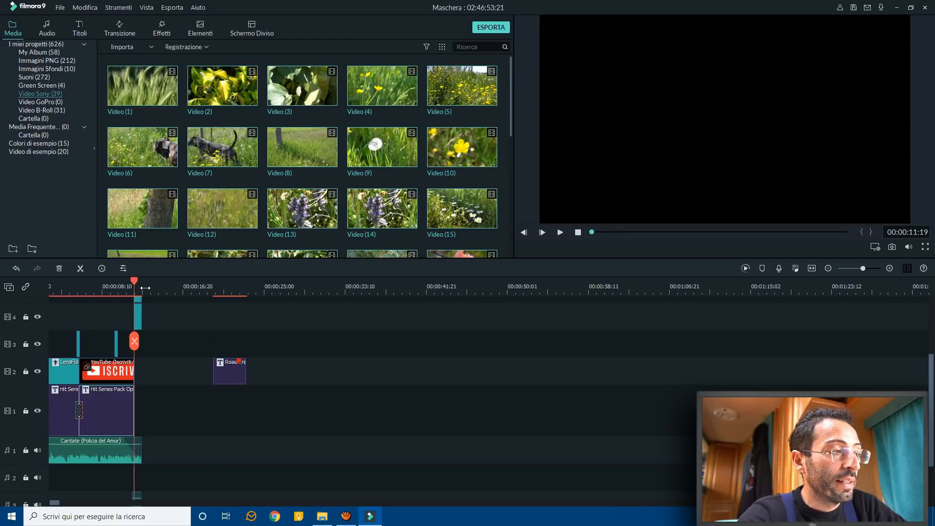
pyautogui.moveTo(162, 292); pyautogui.dragTo(329, 289)
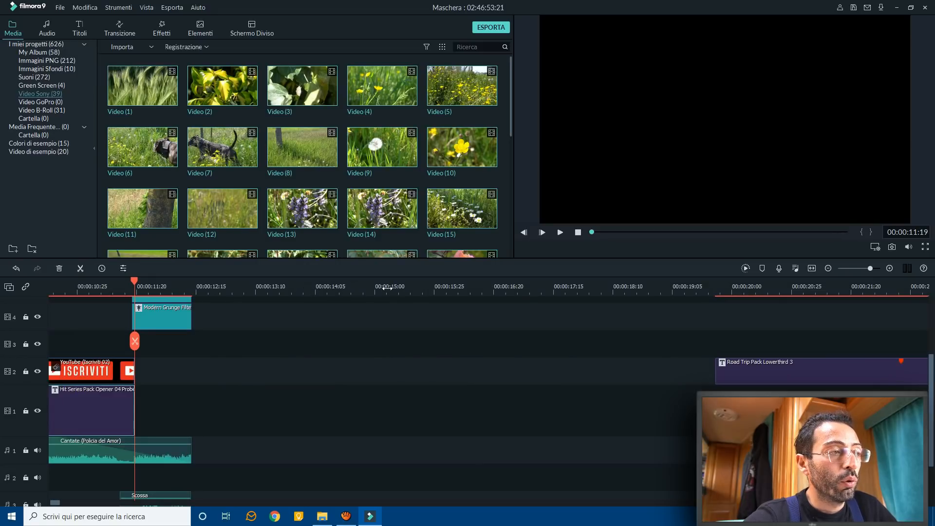
pyautogui.moveTo(390, 288); pyautogui.dragTo(368, 298)
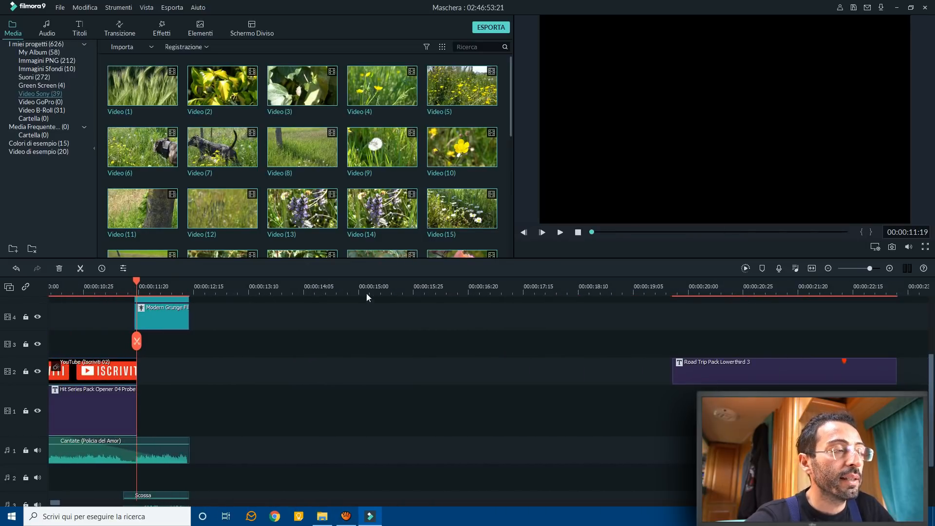
# Place all Video Sony clips on video track 1 right after the intro title, keeping the 1920 x 1080 29.97fps project settings, and preview the start
pyautogui.moveTo(165, 104)
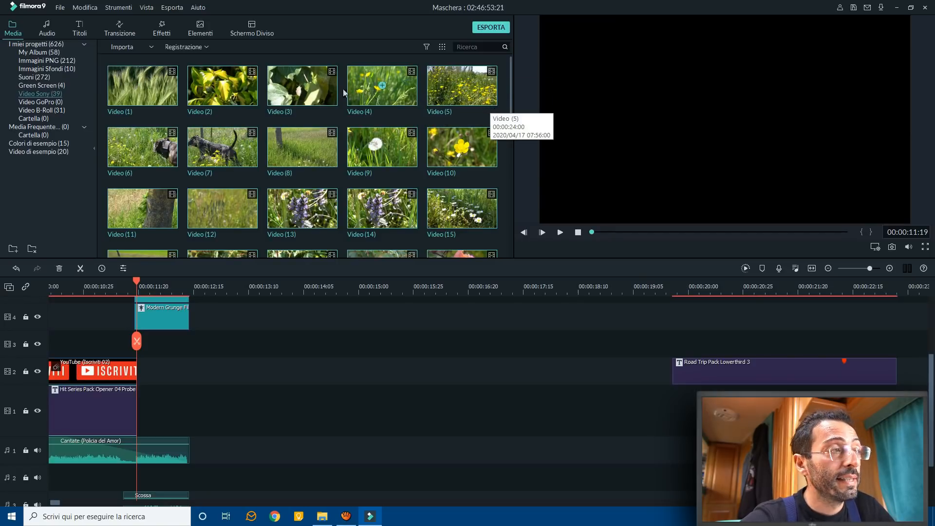
pyautogui.moveTo(161, 92); pyautogui.dragTo(184, 418)
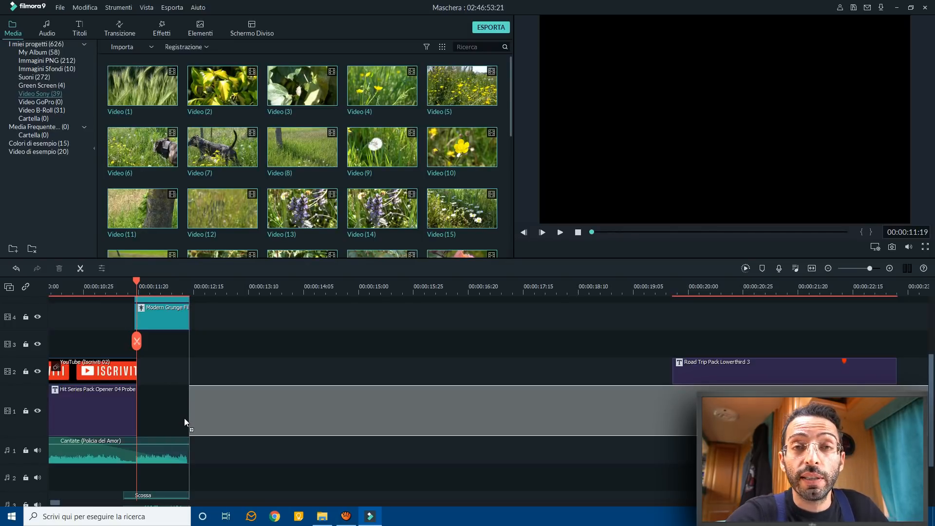
pyautogui.moveTo(185, 418); pyautogui.dragTo(141, 419)
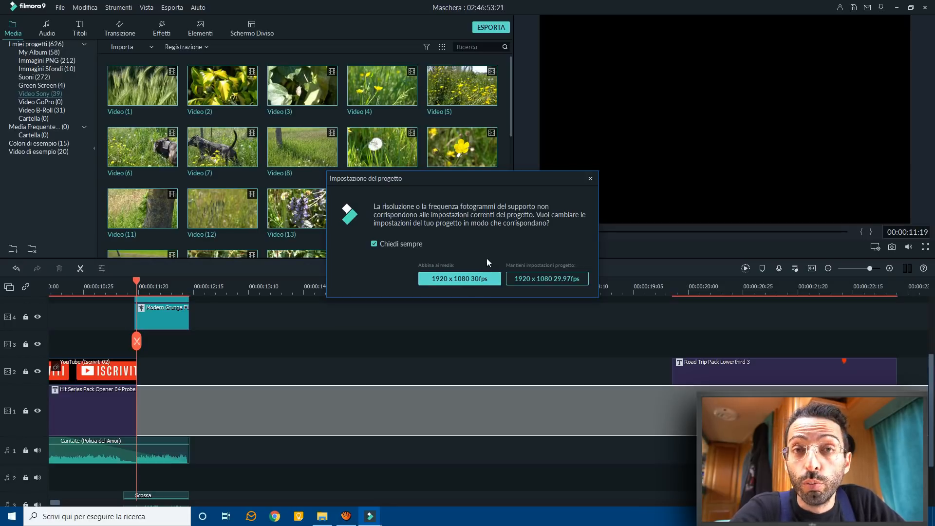
pyautogui.click(540, 279)
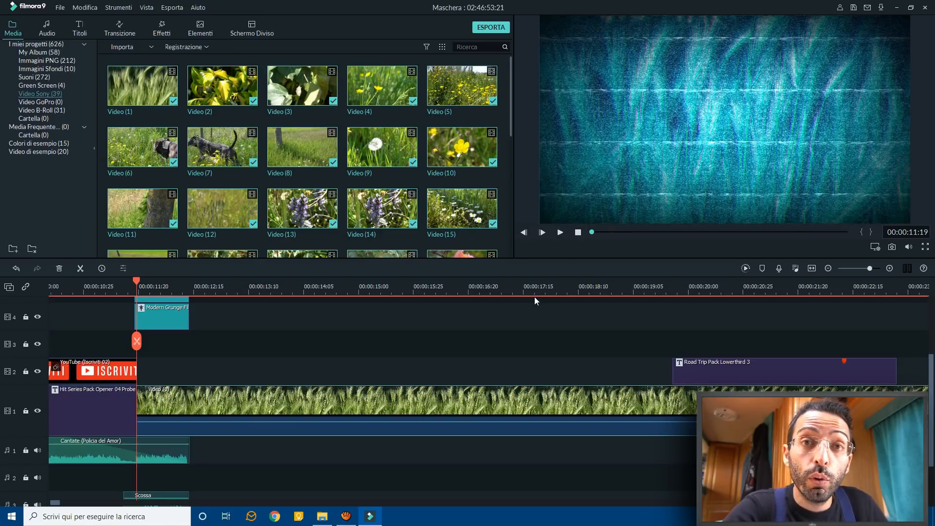
pyautogui.press('space')
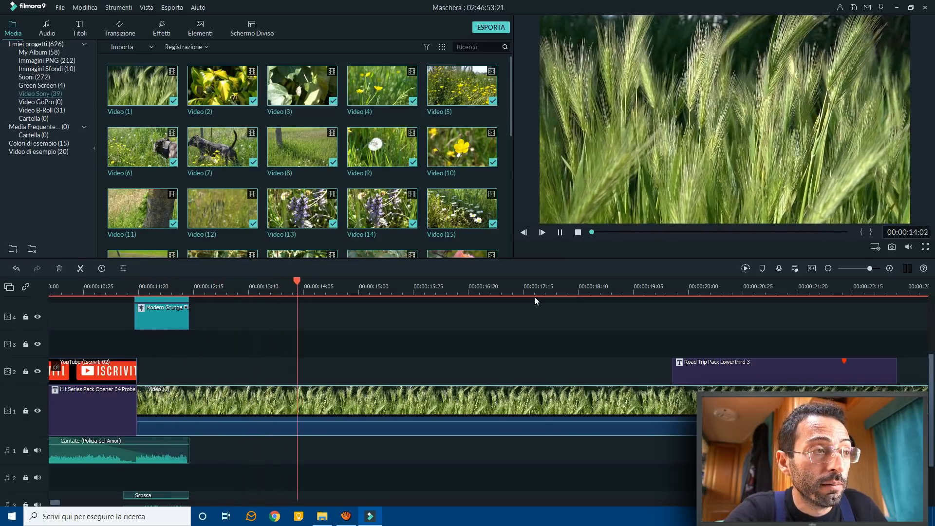
pyautogui.press('space')
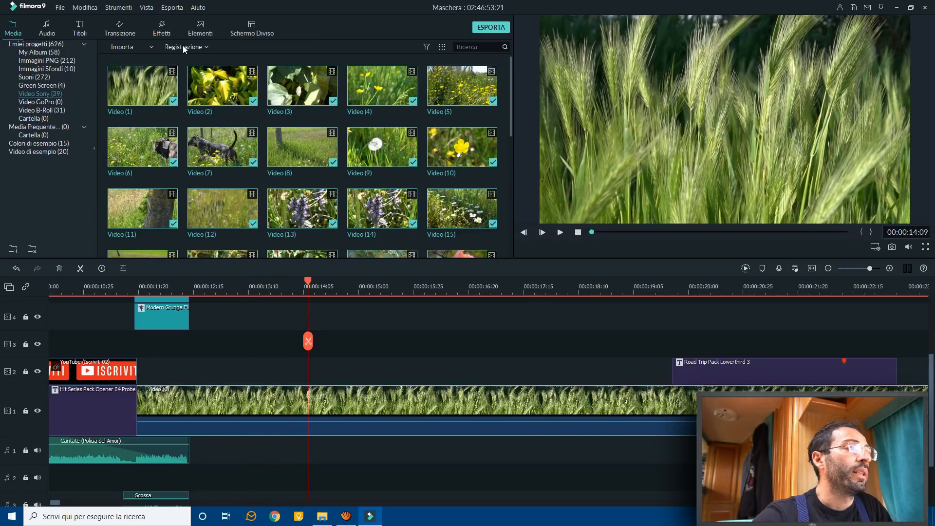
# Search the La Mia Musica audio library for "ambie" and listen to Ambientazione (Desert Caravan)
pyautogui.click(49, 29)
pyautogui.scroll(-3, 162, 83)
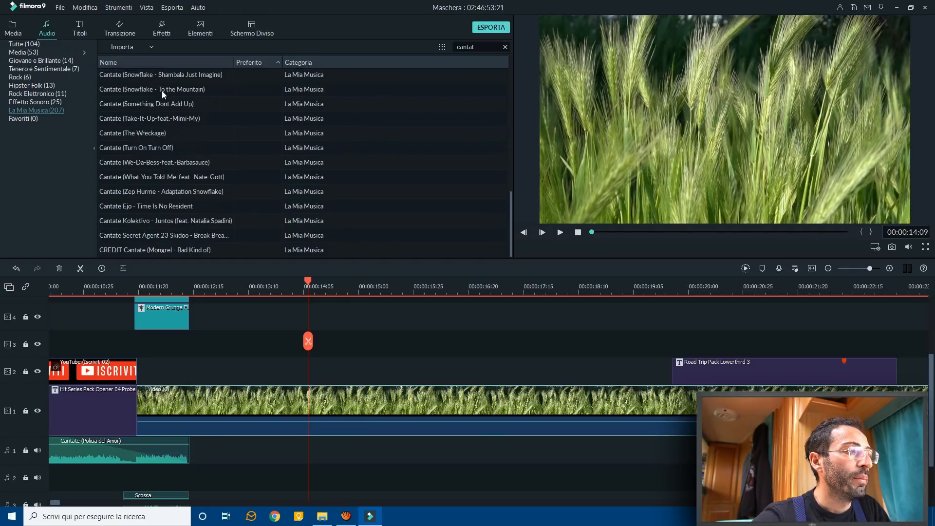
pyautogui.scroll(6, 162, 118)
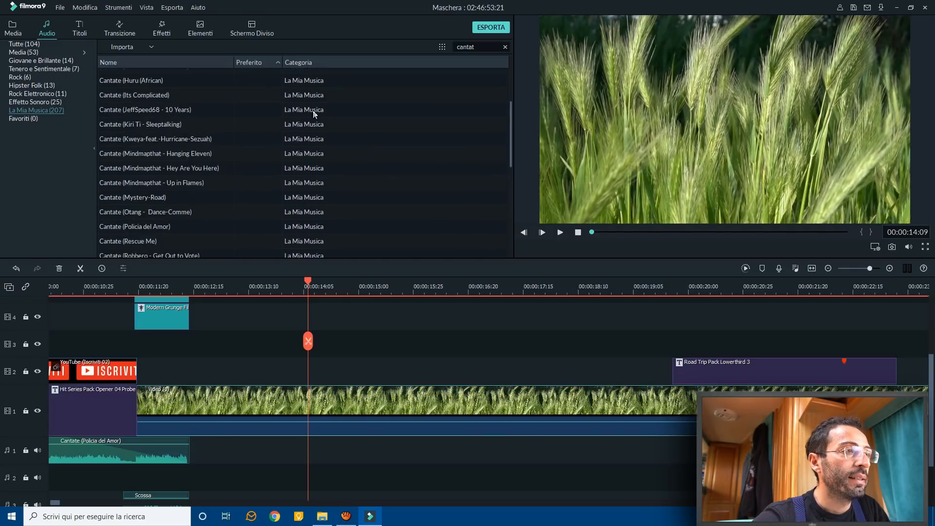
pyautogui.click(505, 47)
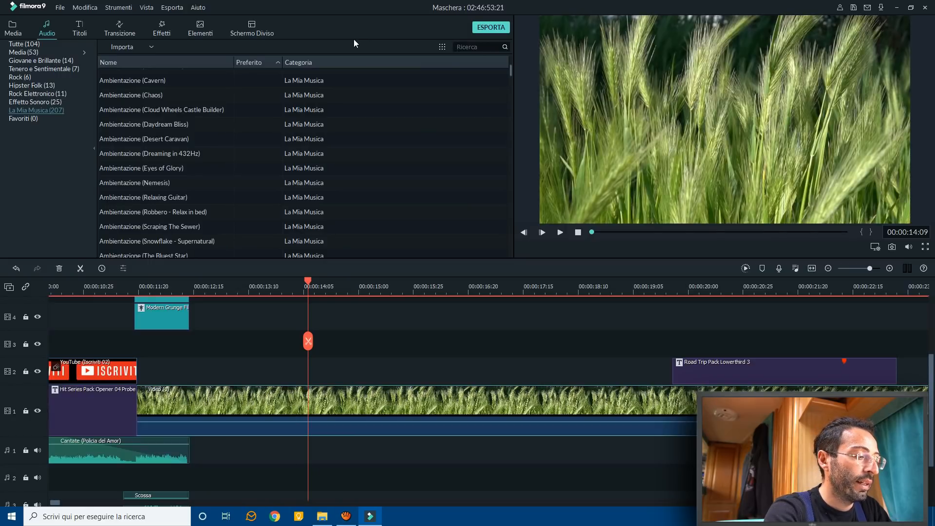
pyautogui.write('ambie')
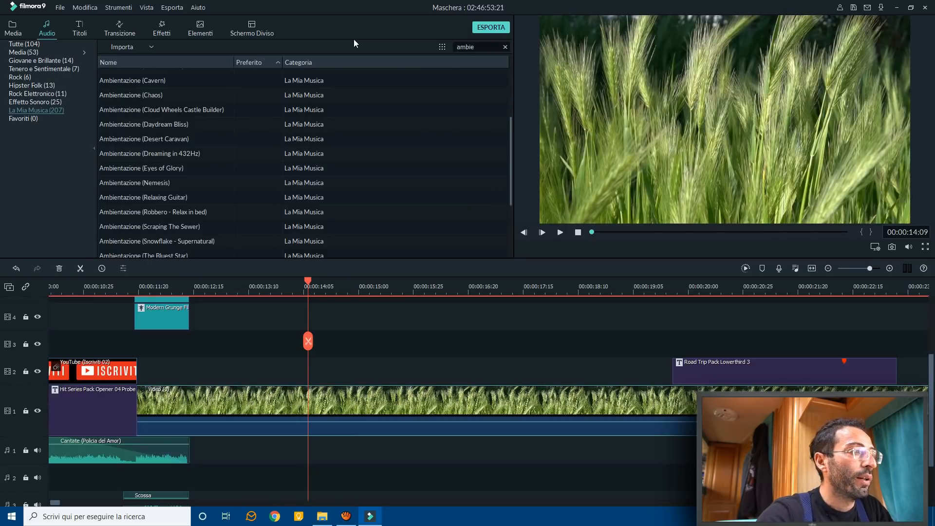
pyautogui.doubleClick(209, 136)
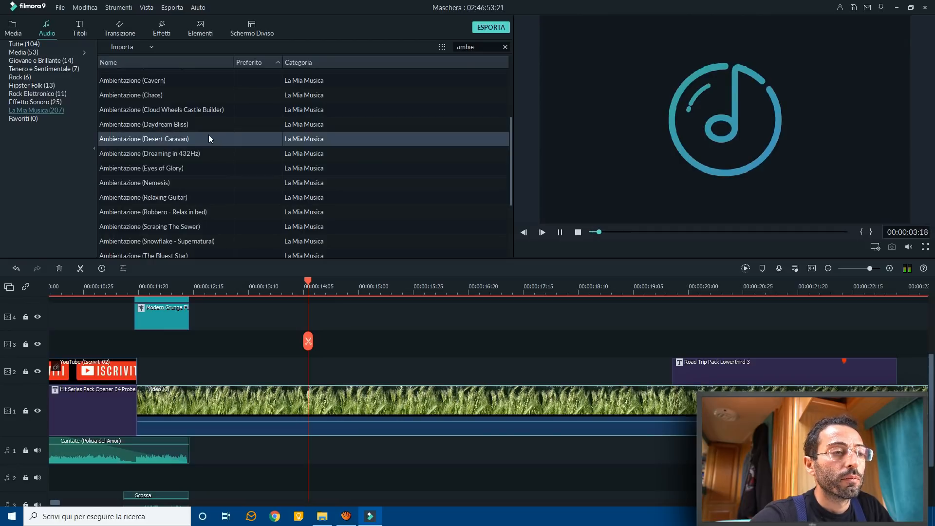
pyautogui.press('space')
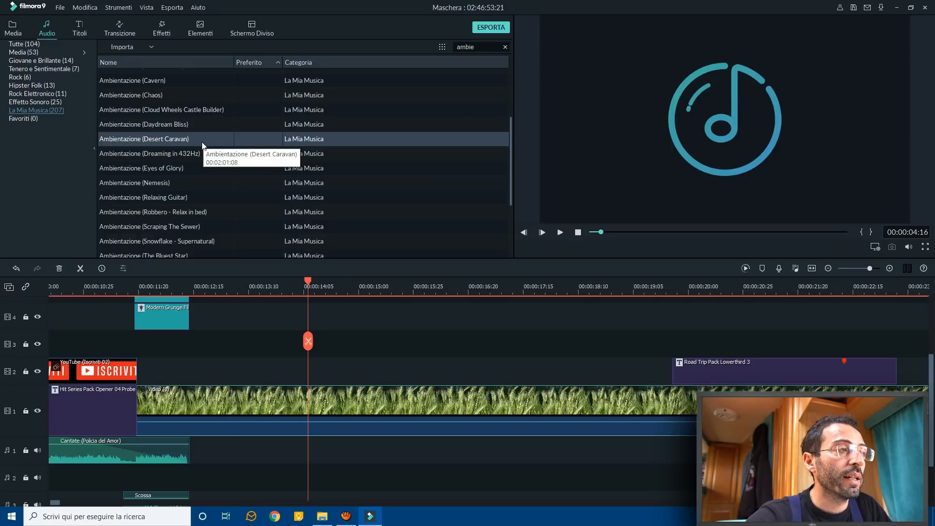
# Place Ambientazione (Desert Caravan) on audio track 2 where the Cantate clip ends, and play back the transition from the intro
pyautogui.moveTo(202, 145); pyautogui.dragTo(199, 472)
pyautogui.scroll(-2, 200, 472)
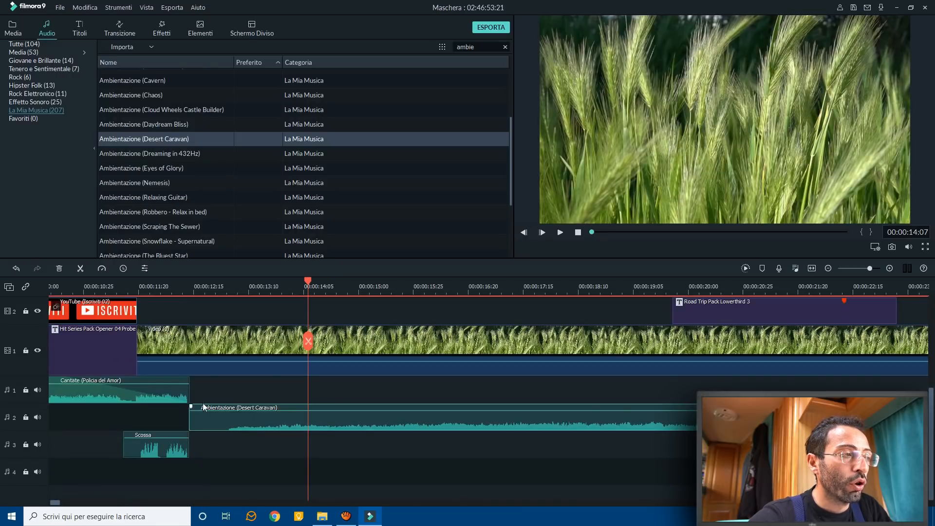
pyautogui.click(115, 285)
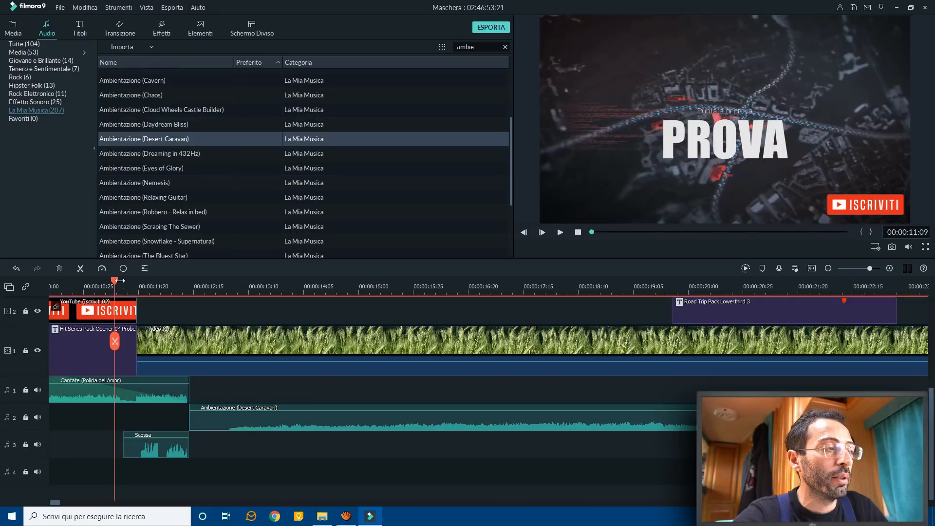
pyautogui.press('space')
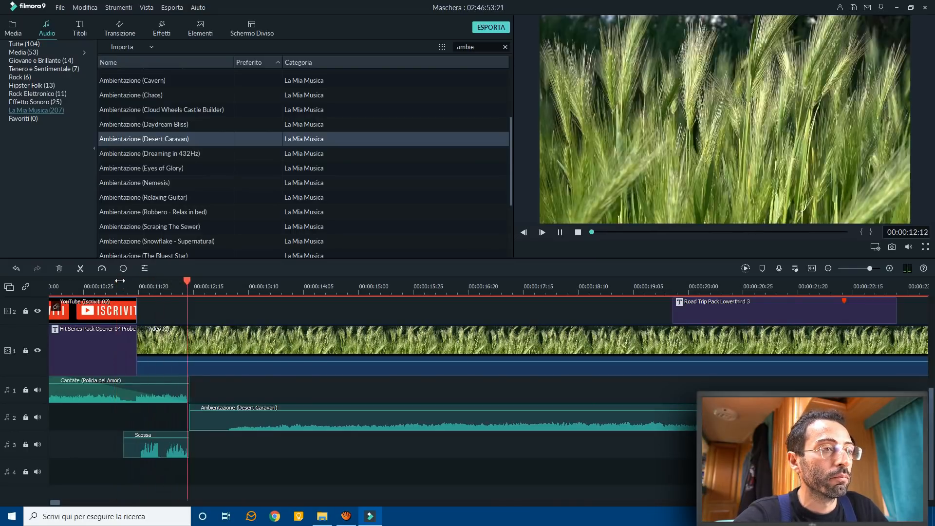
pyautogui.press('space')
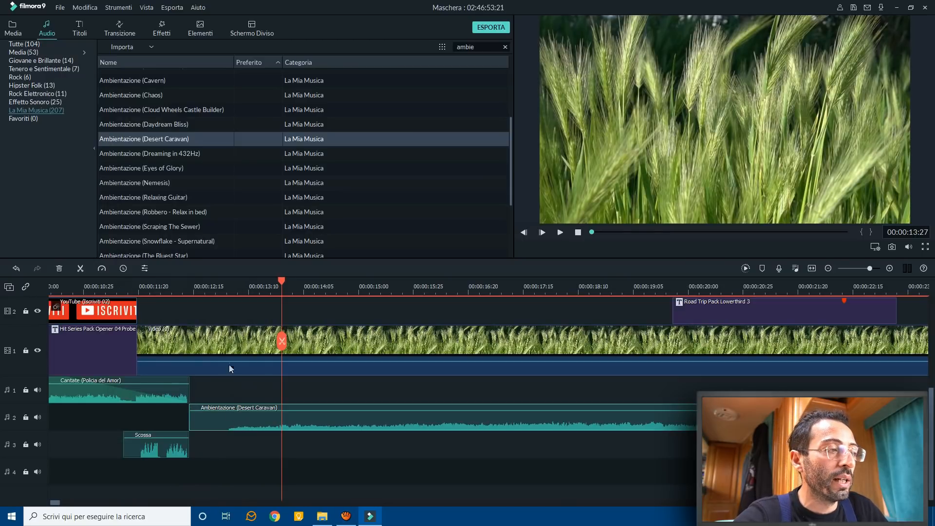
pyautogui.click(230, 291)
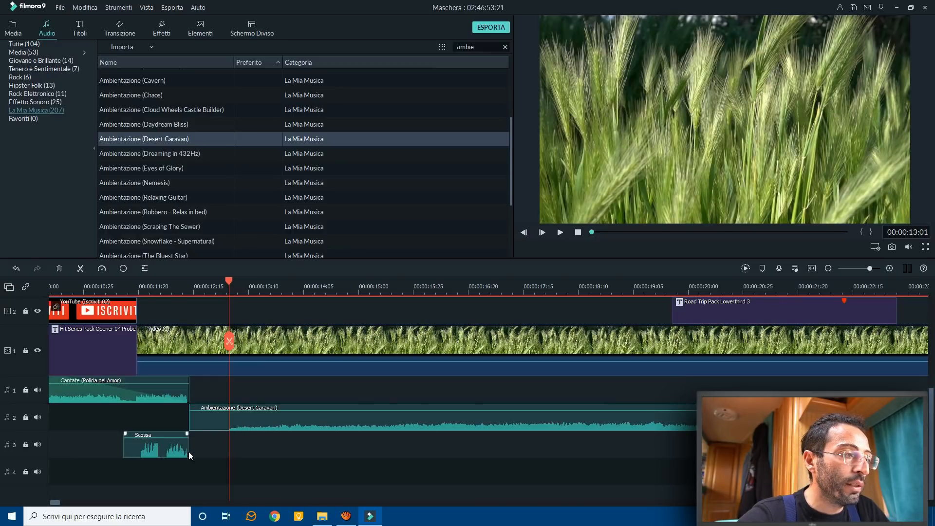
# Shift Ambientazione (Desert Caravan) earlier on audio track 2 so it starts at 00:00:11:25, overlapping the end of the Cantate clip
pyautogui.click(162, 291)
pyautogui.moveTo(273, 414); pyautogui.dragTo(245, 432)
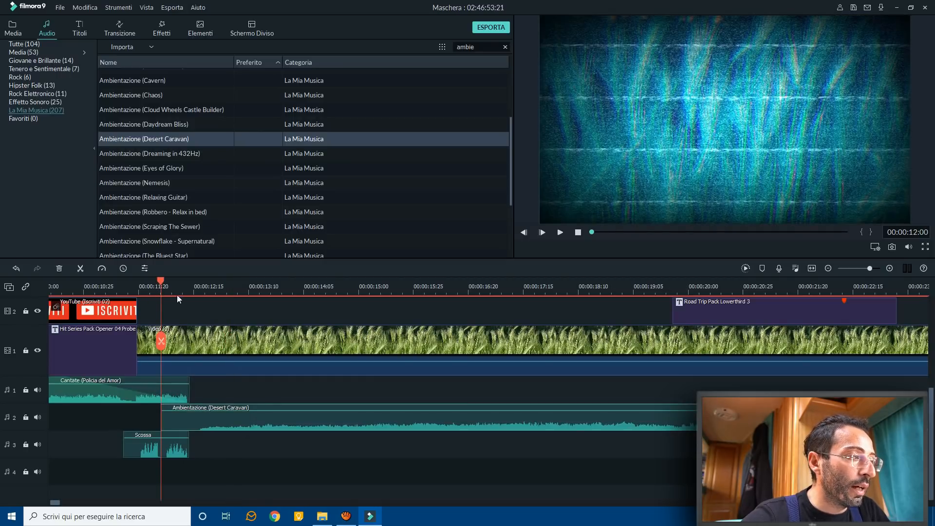
pyautogui.click(154, 293)
pyautogui.moveTo(242, 294); pyautogui.dragTo(407, 294)
pyautogui.moveTo(274, 423); pyautogui.dragTo(236, 422)
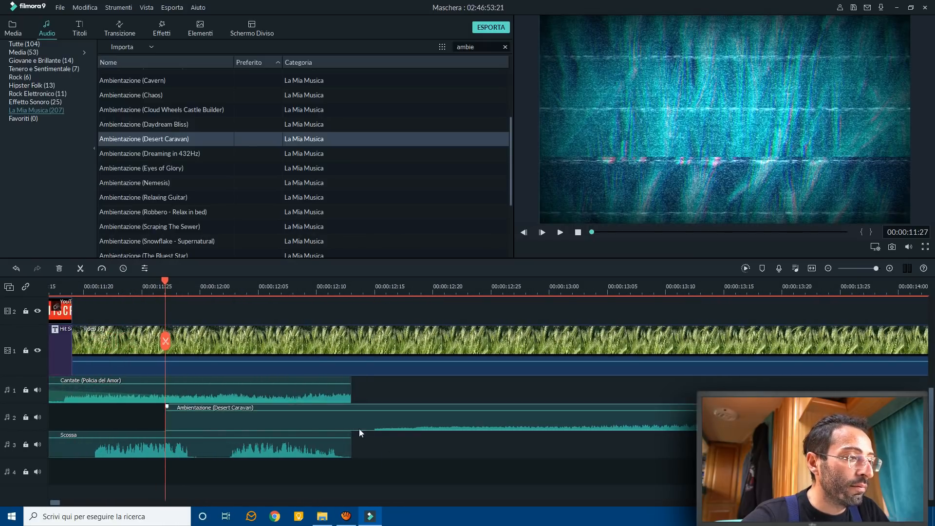
pyautogui.click(151, 288)
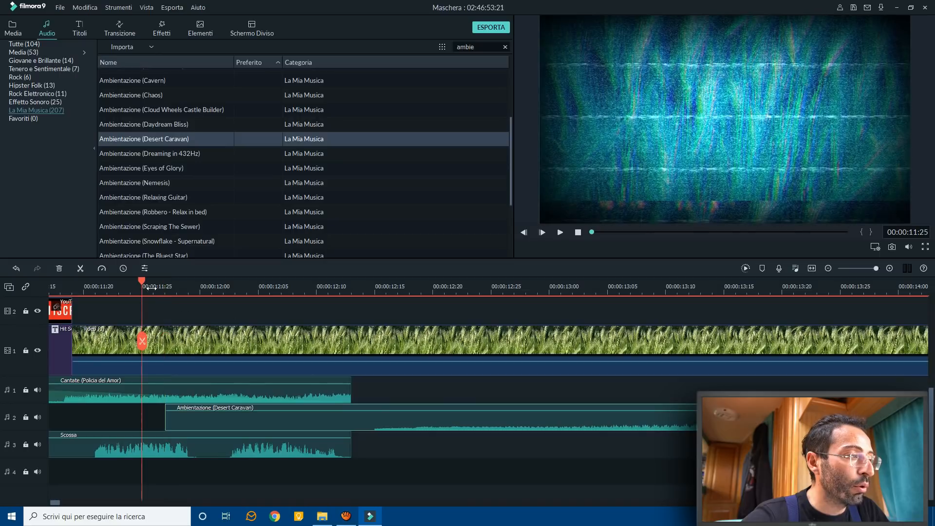
pyautogui.moveTo(263, 417); pyautogui.dragTo(226, 421)
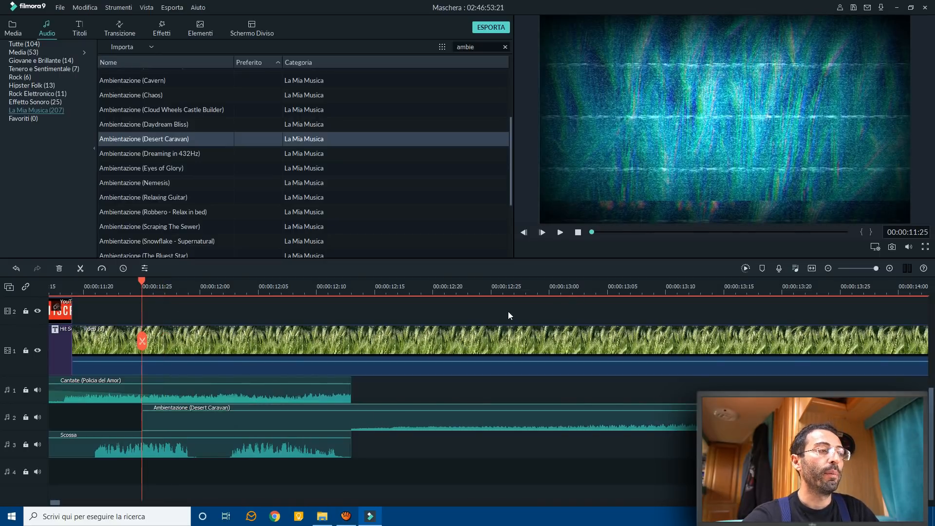
# Play back the intro-to-wheat-clip transition with the overlapping music, raise the system volume to 76, and return the playhead to 00:00:13:24
pyautogui.moveTo(502, 293); pyautogui.dragTo(284, 300)
pyautogui.moveTo(228, 294); pyautogui.dragTo(106, 290)
pyautogui.click(99, 289)
pyautogui.press('space')
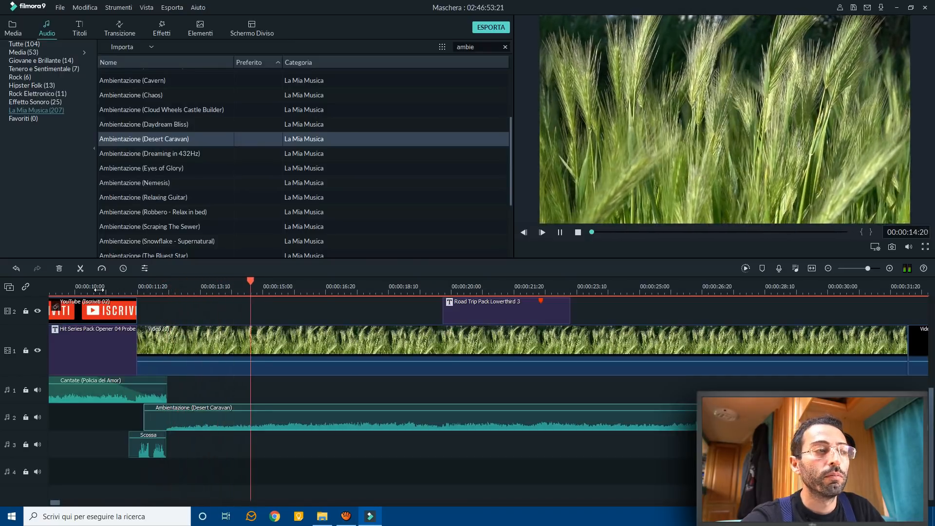
pyautogui.press('space')
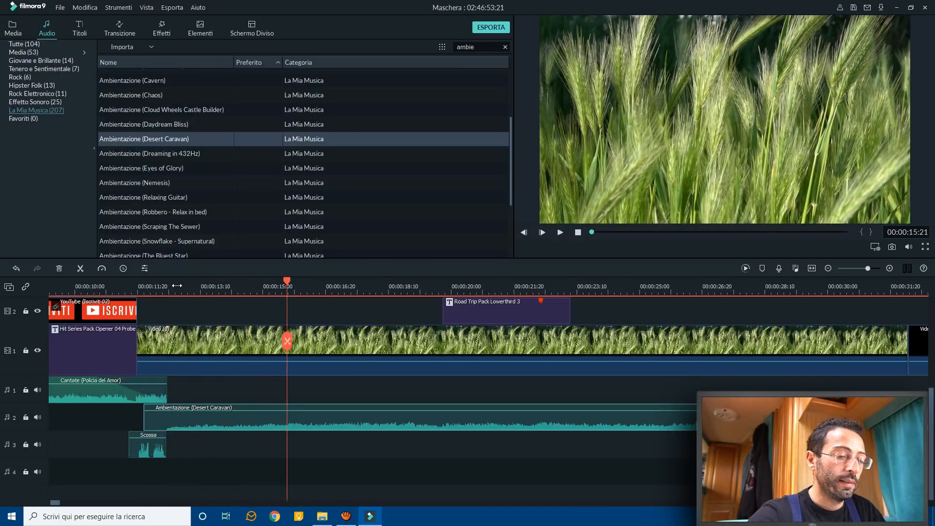
pyautogui.press('XF86AudioRaiseVolume')
pyautogui.press('XF86AudioRaiseVolume')
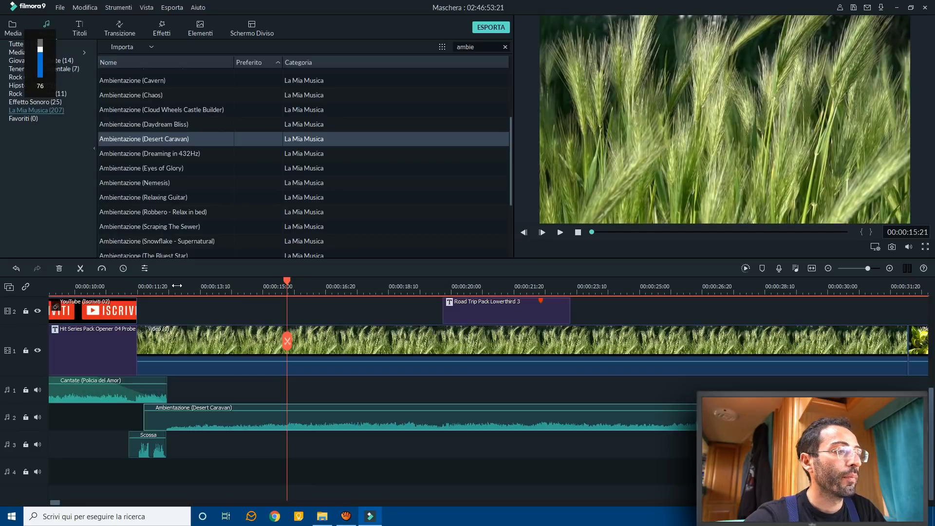
pyautogui.click(218, 288)
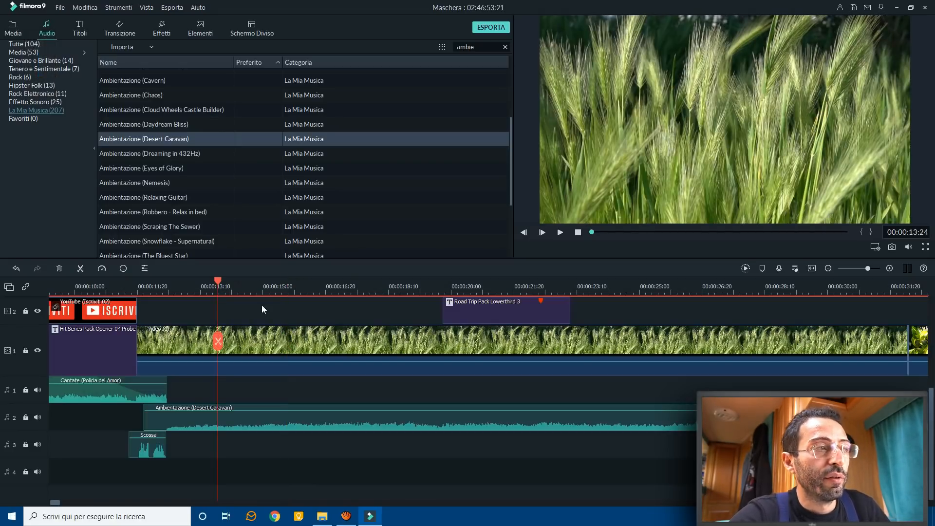
# Listen to the opening seconds of Ambientazione (Desert Caravan) from the audio library
pyautogui.rightClick(183, 140)
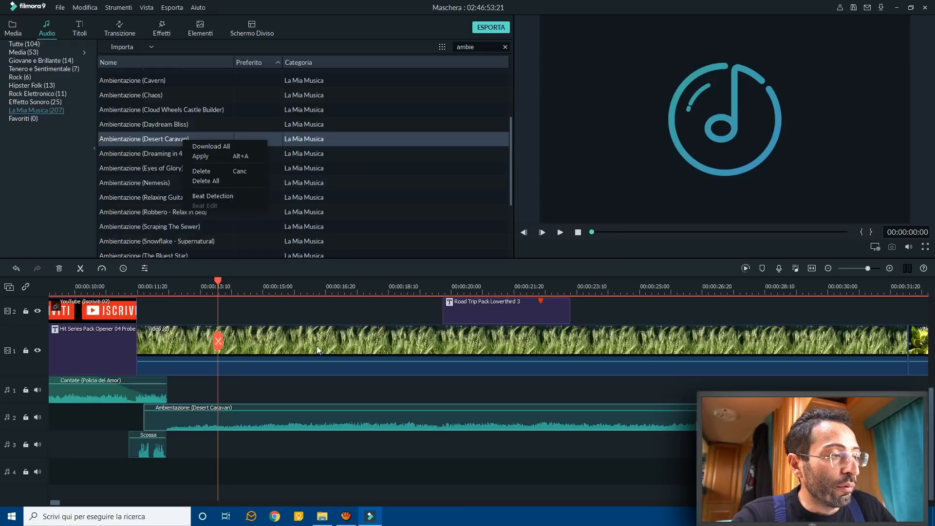
pyautogui.press('space')
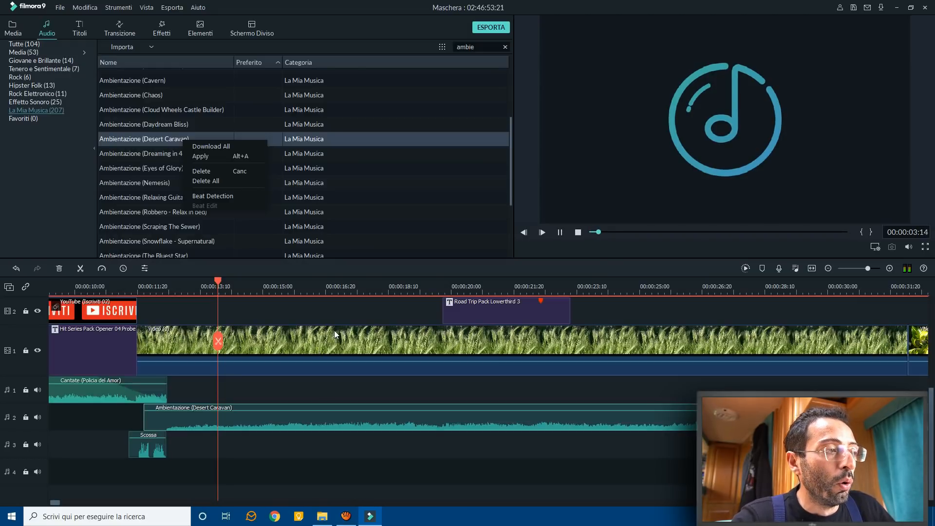
pyautogui.press('space')
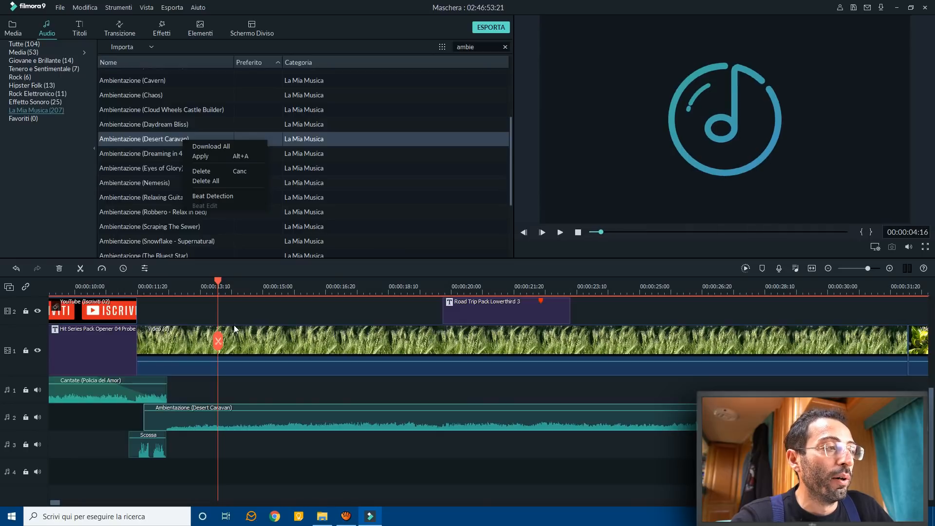
pyautogui.press('Escape')
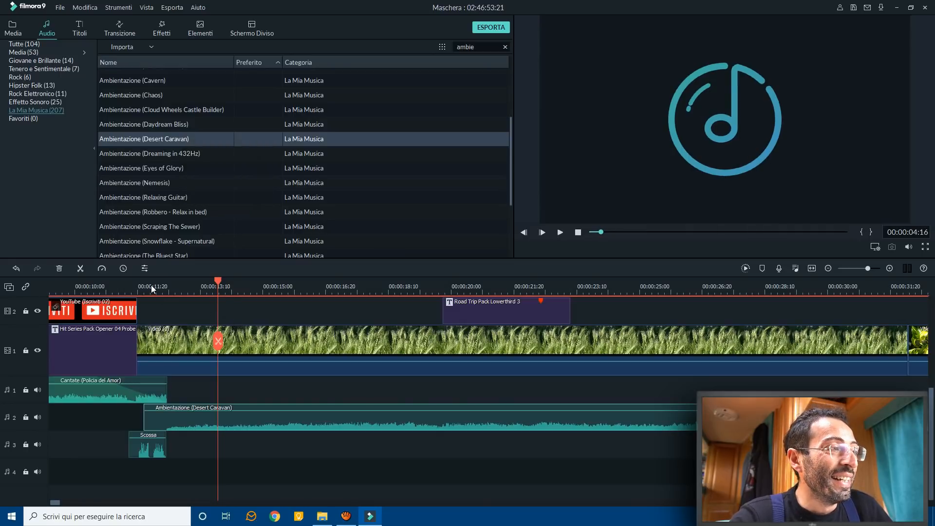
# Play back the transition into the wheat clip from 00:00:12:00
pyautogui.click(152, 287)
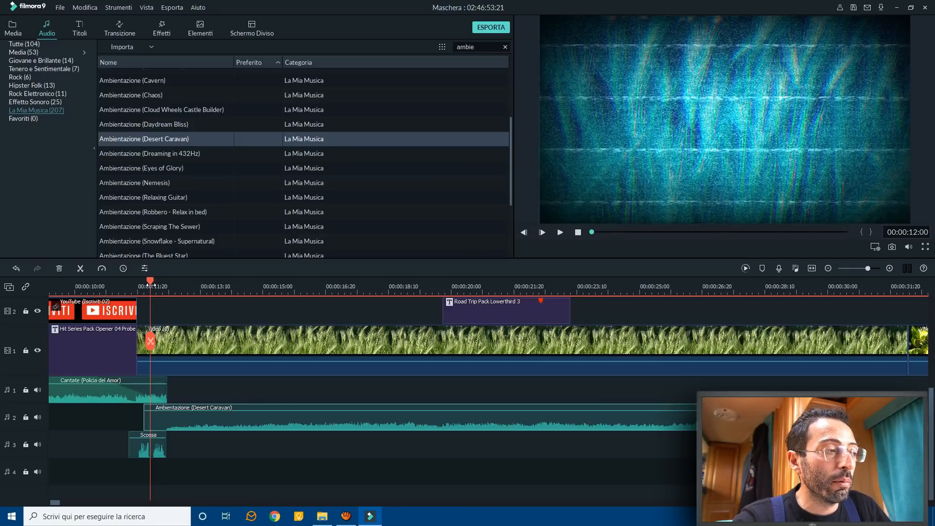
pyautogui.press('space')
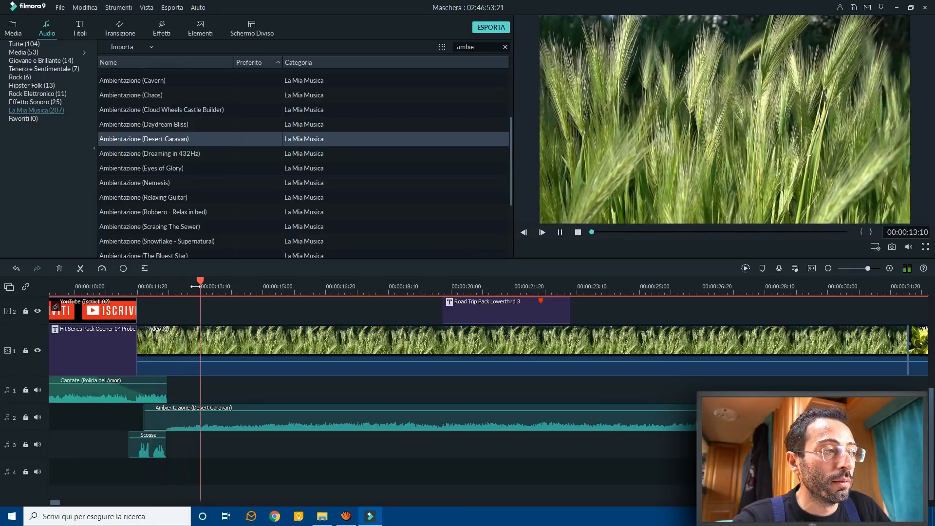
pyautogui.press('space')
# Replay the music around 00:00:15:00 to find the cut point, and place the playhead at 00:00:14:29
pyautogui.click(263, 290)
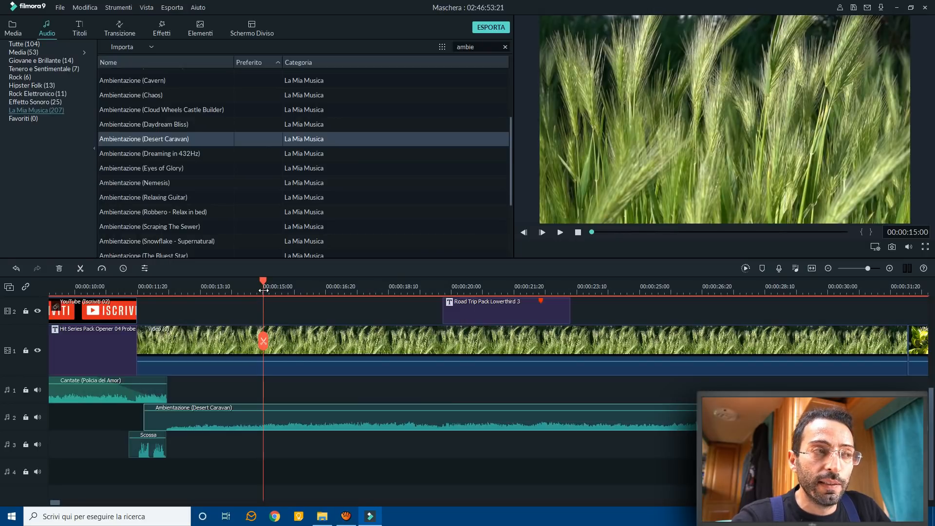
pyautogui.press('space')
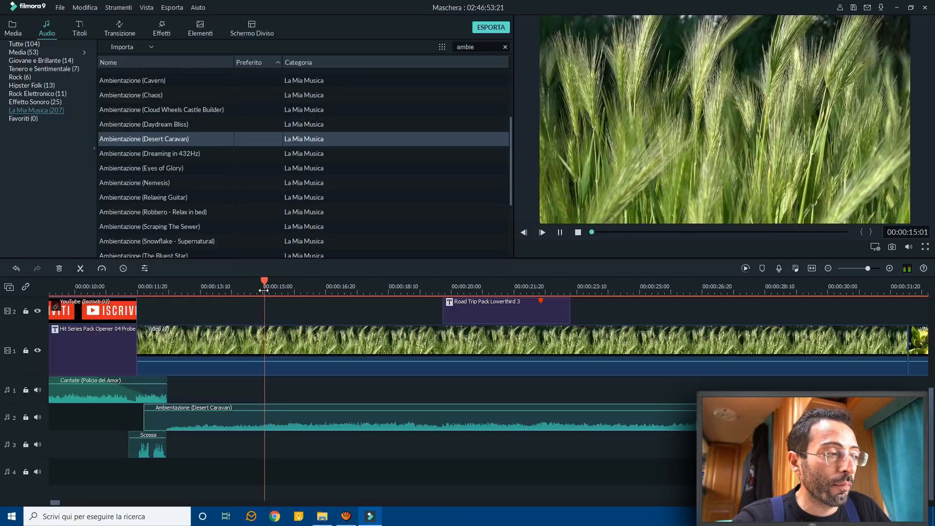
pyautogui.click(259, 291)
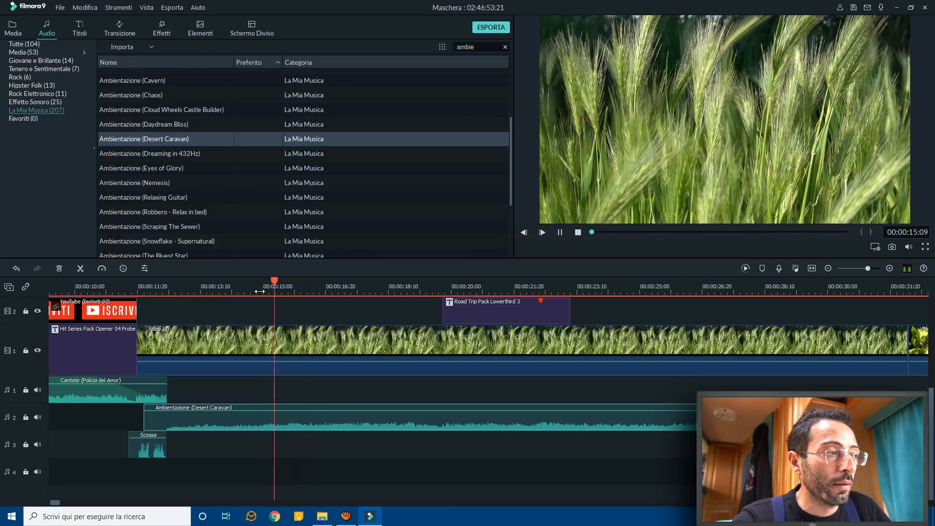
pyautogui.click(257, 291)
pyautogui.click(257, 291)
pyautogui.press('space')
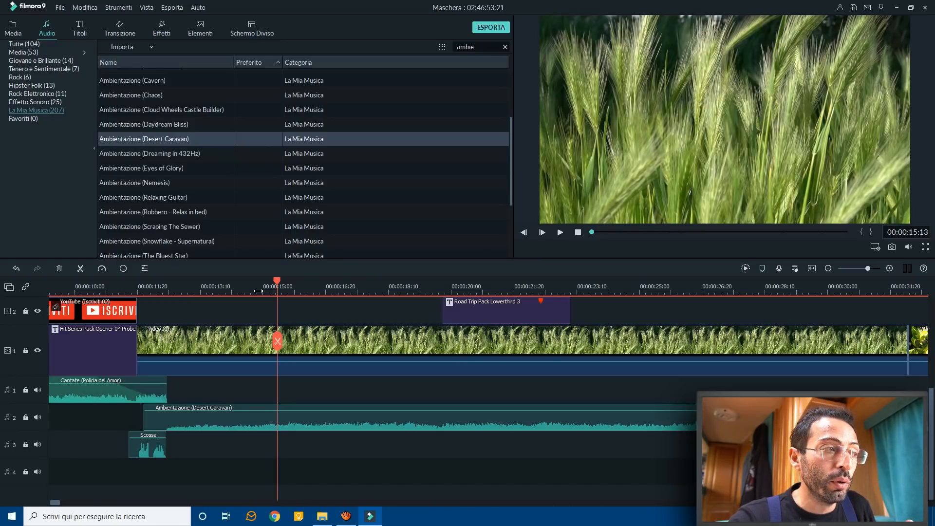
pyautogui.click(258, 291)
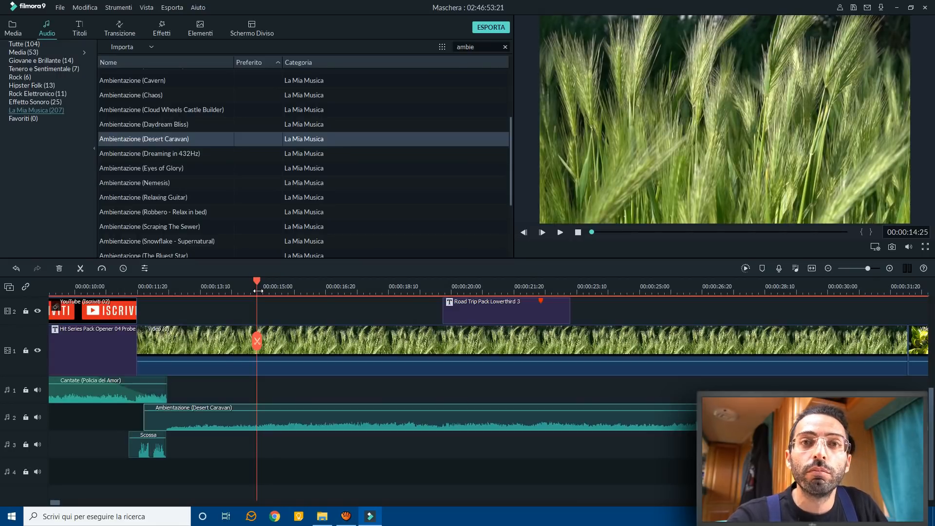
pyautogui.press('space')
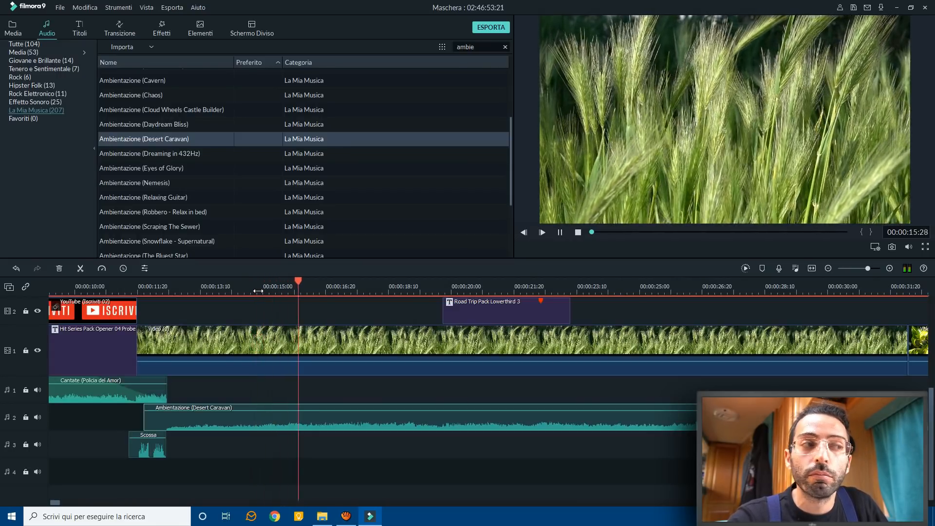
pyautogui.click(260, 291)
pyautogui.click(261, 291)
pyautogui.click(263, 291)
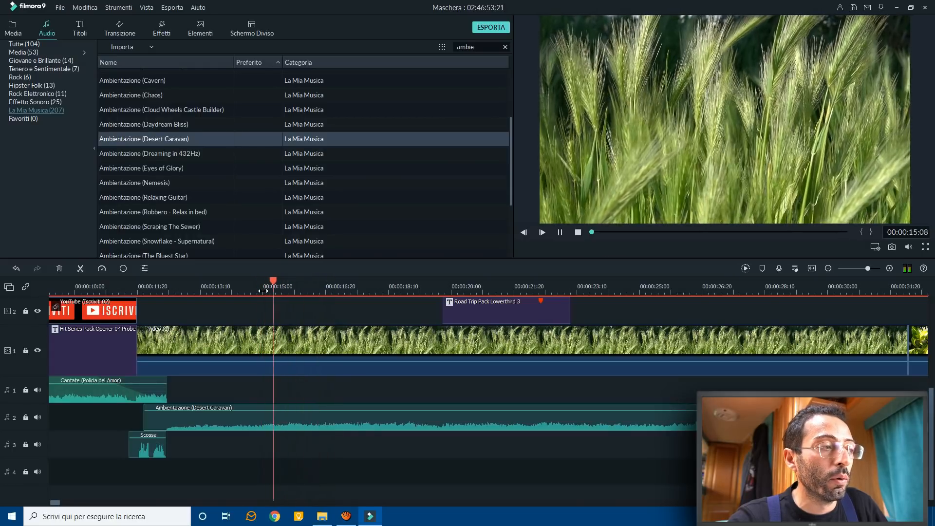
pyautogui.click(263, 291)
pyautogui.click(263, 291)
pyautogui.press('space')
pyautogui.click(263, 291)
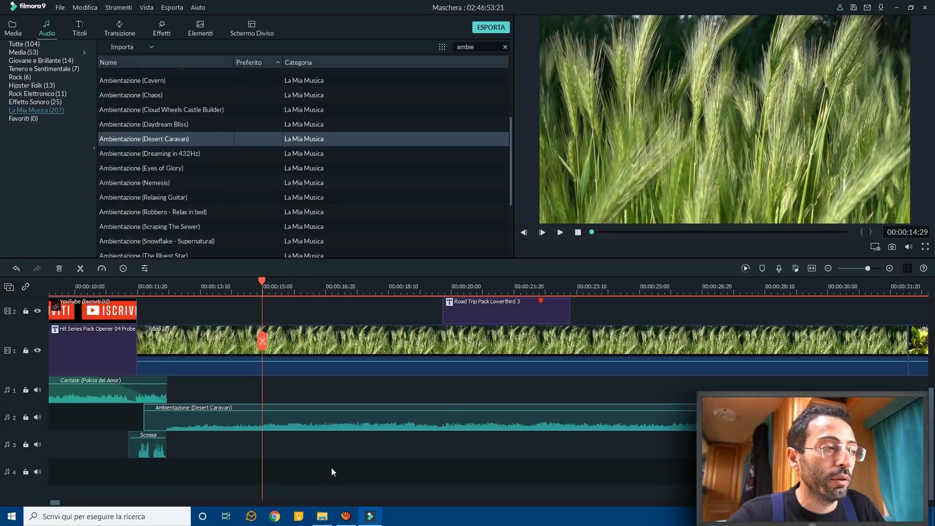
# Split the wheat clip on video track 1 at 00:00:14:29
pyautogui.click(321, 341)
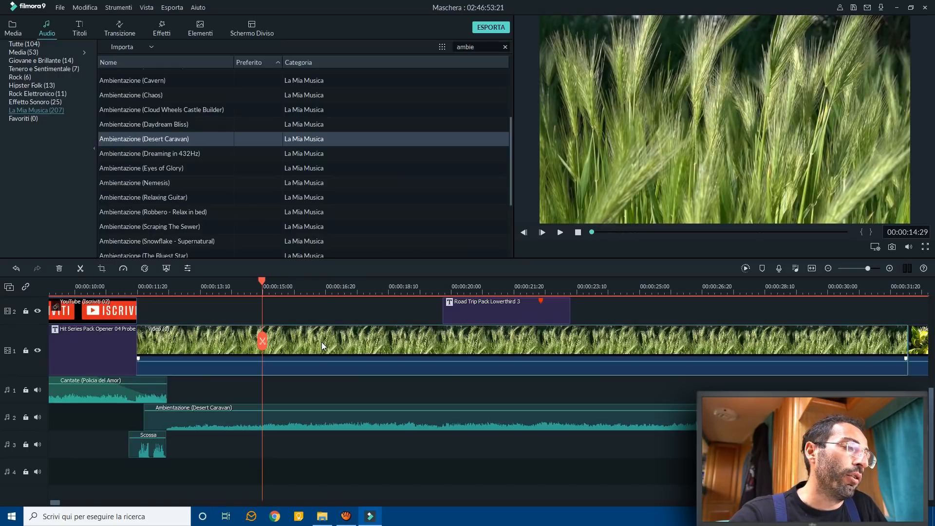
pyautogui.rightClick(322, 342)
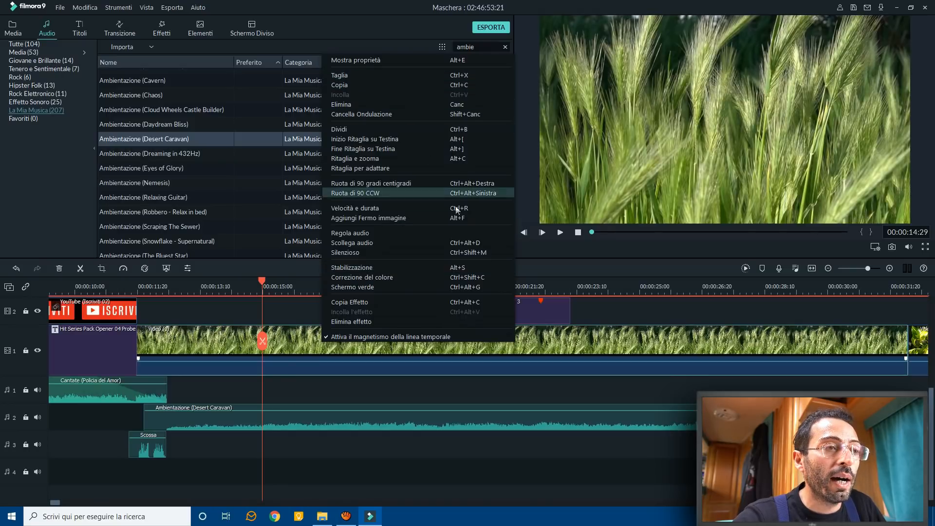
pyautogui.click(550, 338)
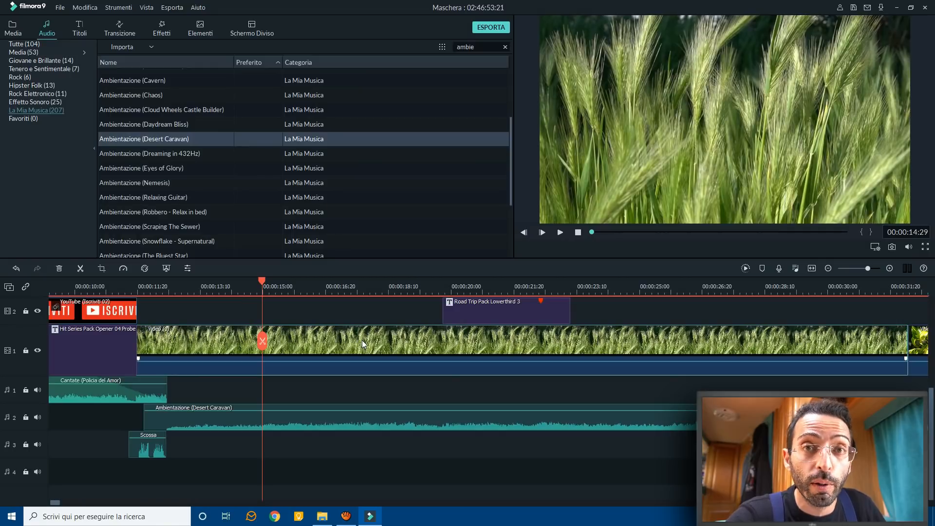
pyautogui.hotkey('ctrl', 'b')
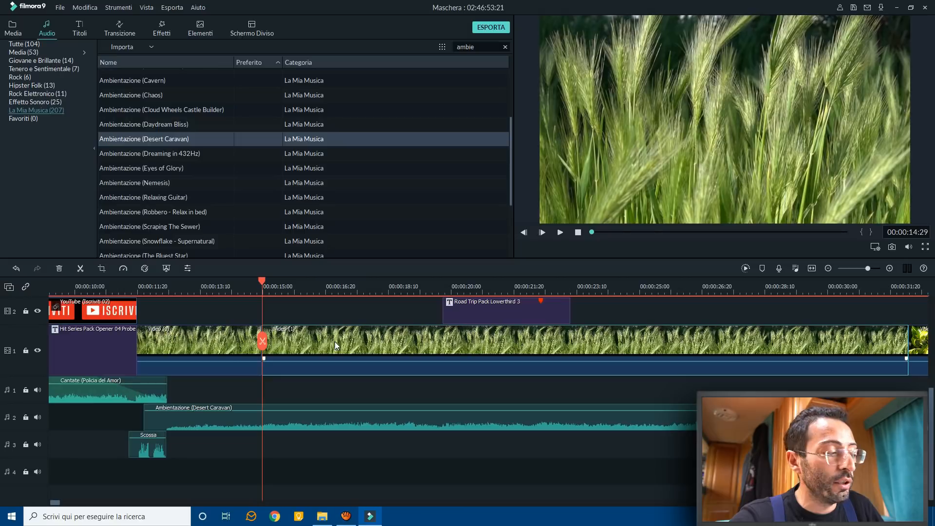
# Split Ambientazione (Desert Caravan) on audio track 2 at 00:00:14:29 as well
pyautogui.click(328, 417)
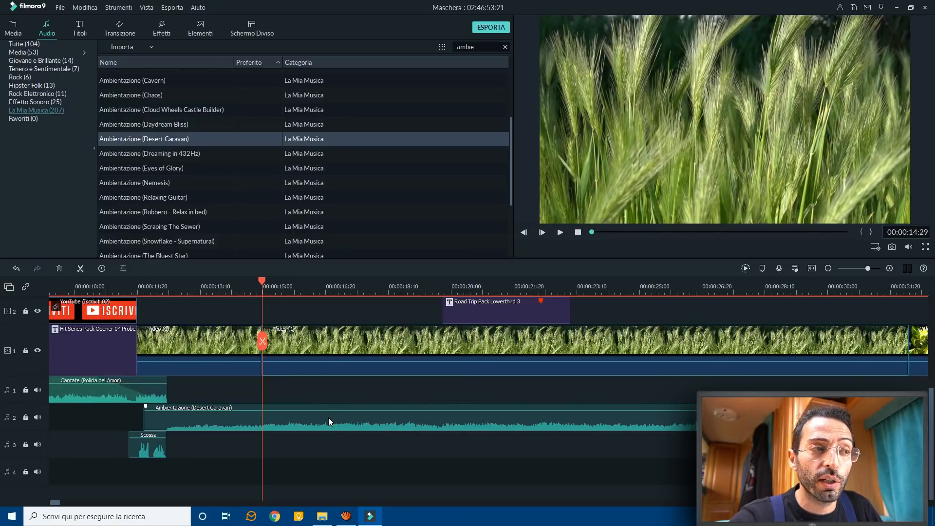
pyautogui.click(313, 334)
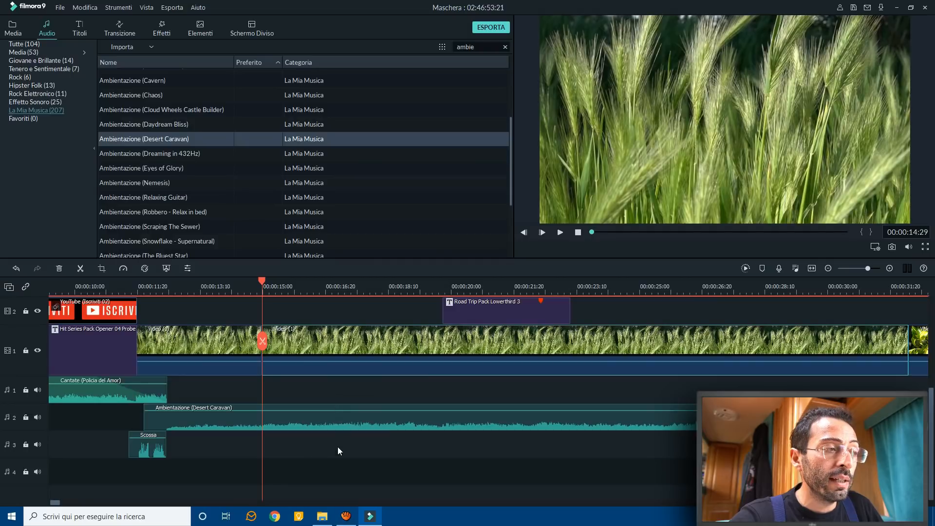
pyautogui.click(343, 474)
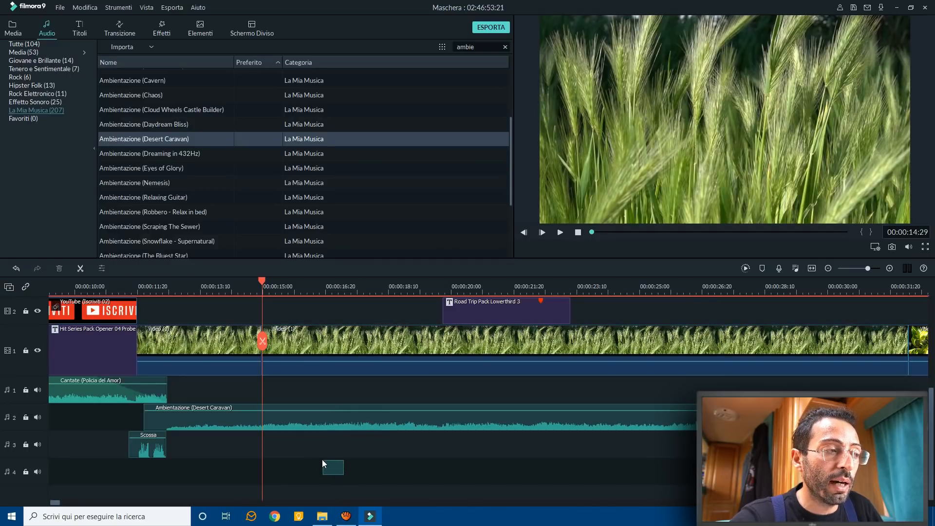
pyautogui.moveTo(309, 447); pyautogui.dragTo(296, 314)
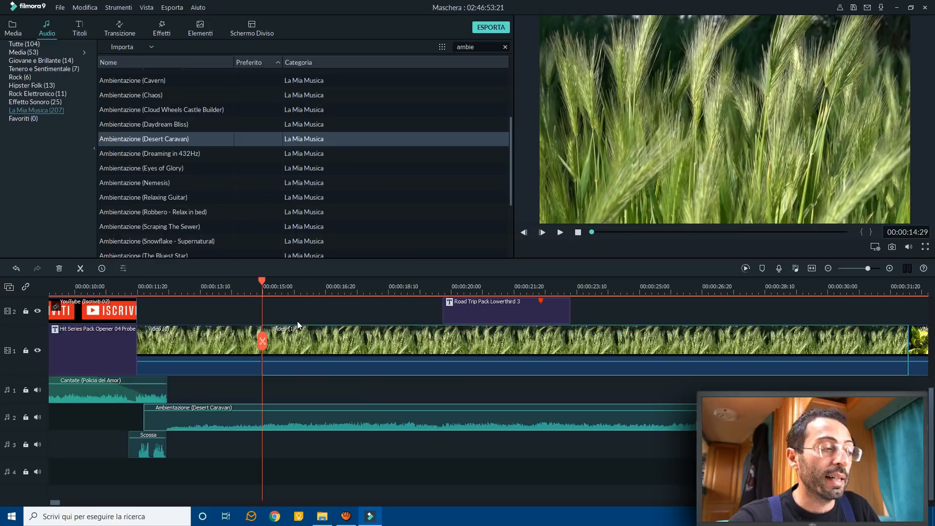
pyautogui.hotkey('ctrl', 'b')
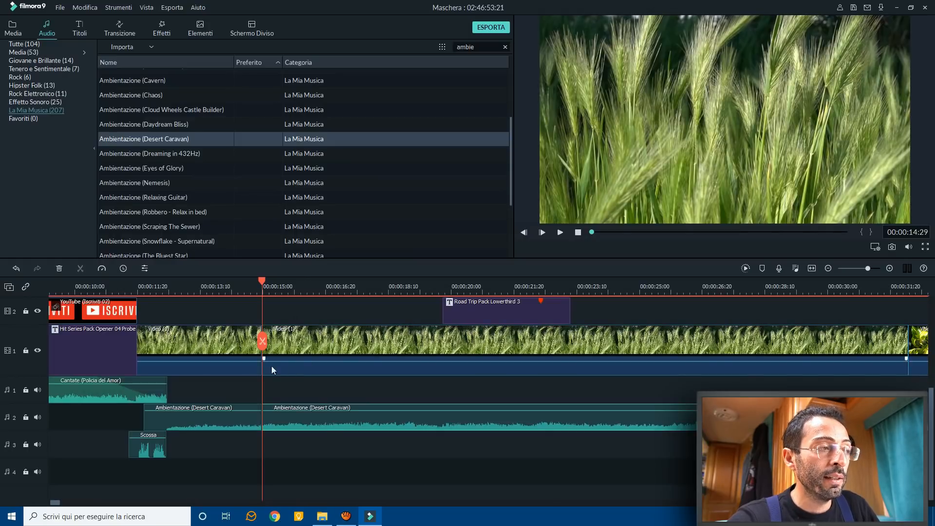
# Review the wheat clip portion after the 00:00:14:29 cut and delete that portion from video track 1
pyautogui.click(291, 285)
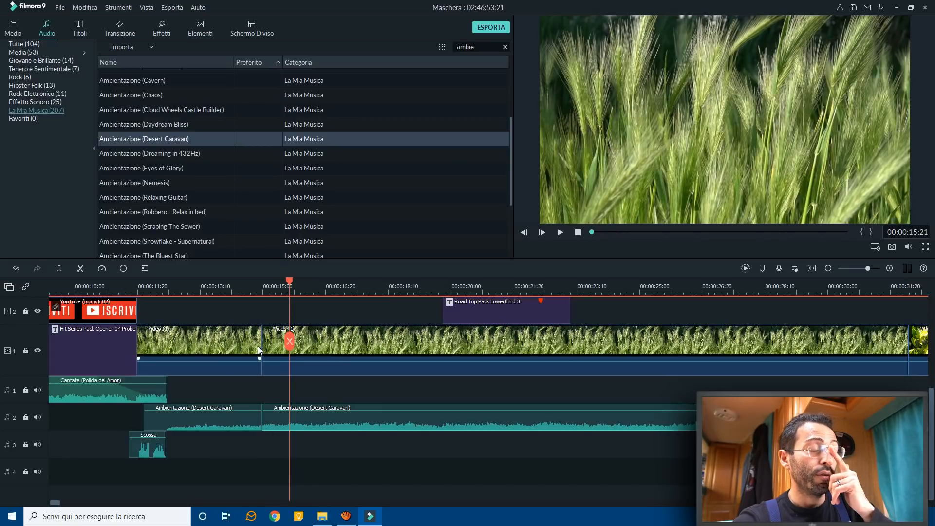
pyautogui.click(374, 343)
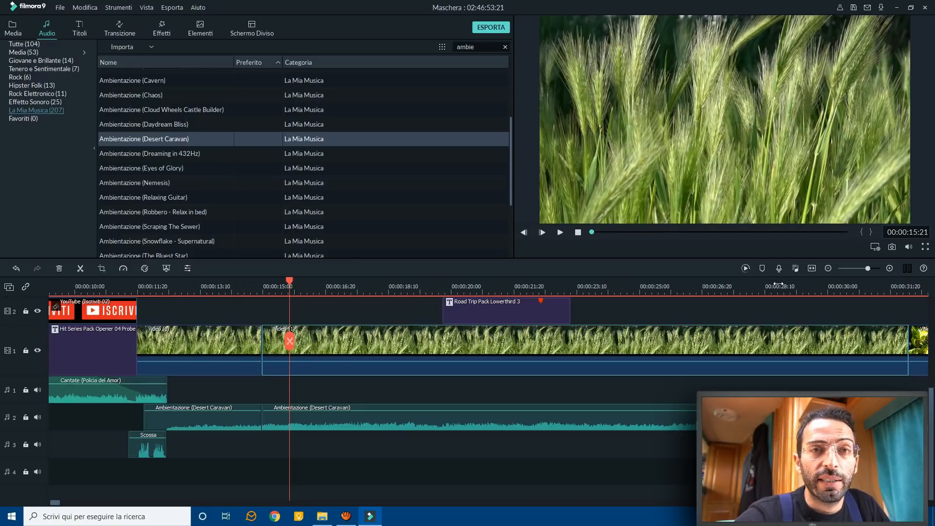
pyautogui.click(405, 294)
pyautogui.press('space')
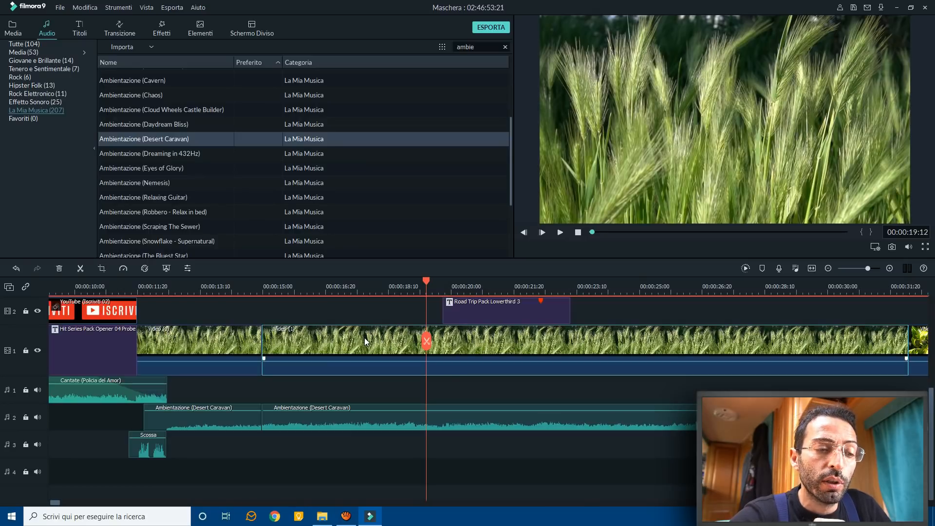
pyautogui.press('Delete')
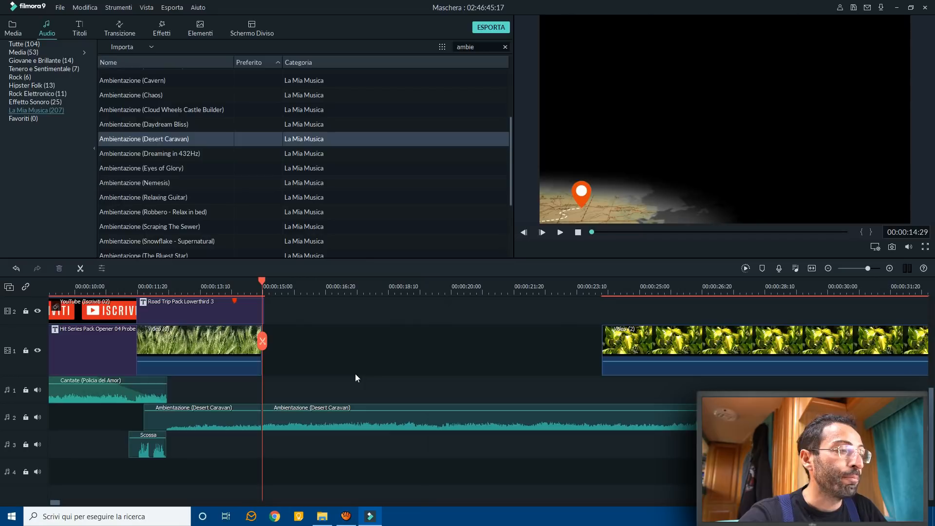
# Close the gap after the wheat clip on video track 1, and place the playhead at the next music cut point, 00:00:16:09
pyautogui.click(486, 348)
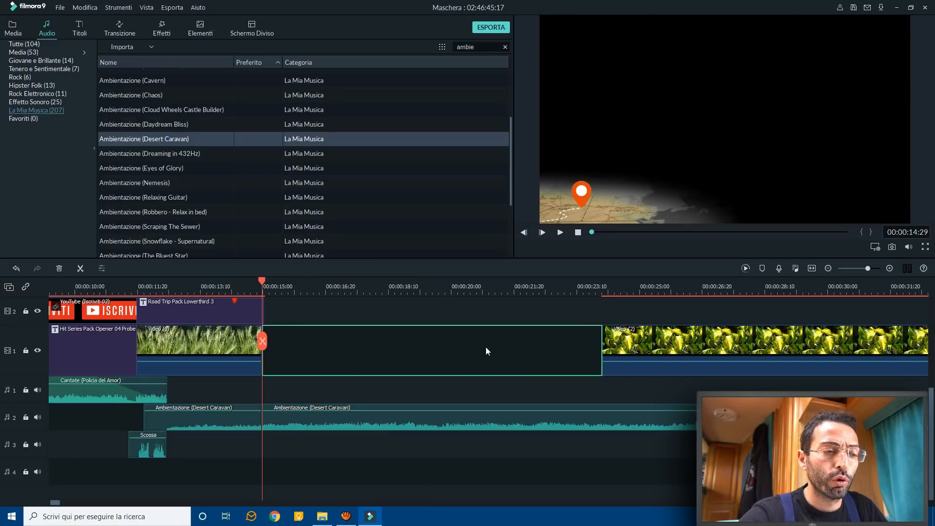
pyautogui.press('Delete')
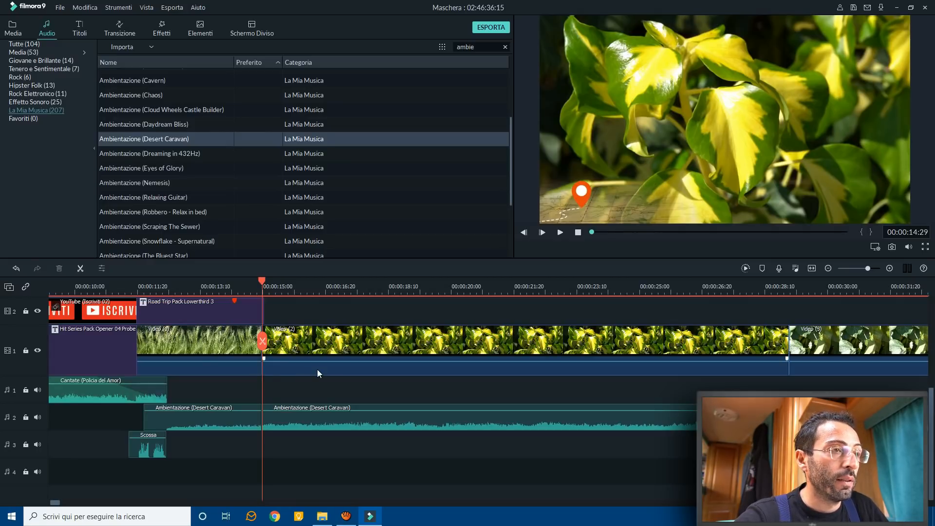
pyautogui.press('space')
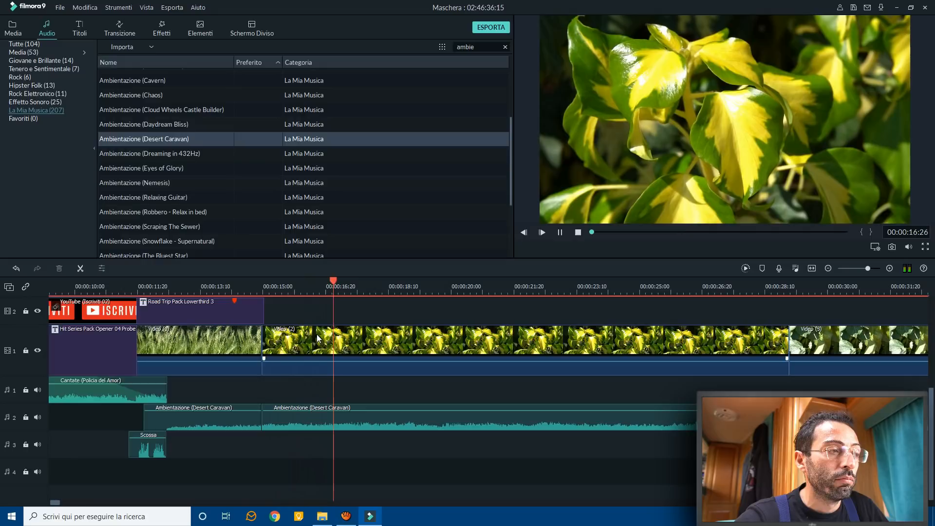
pyautogui.press('space')
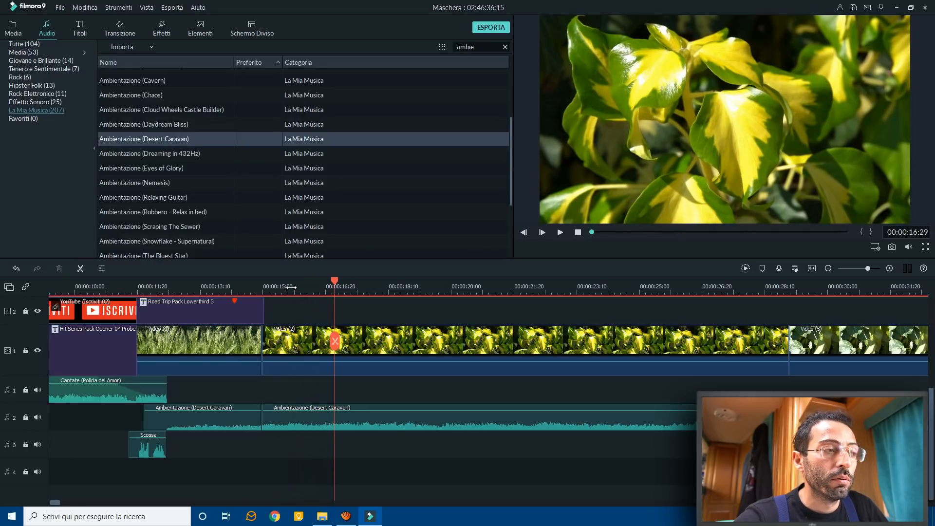
pyautogui.moveTo(291, 287); pyautogui.dragTo(314, 290)
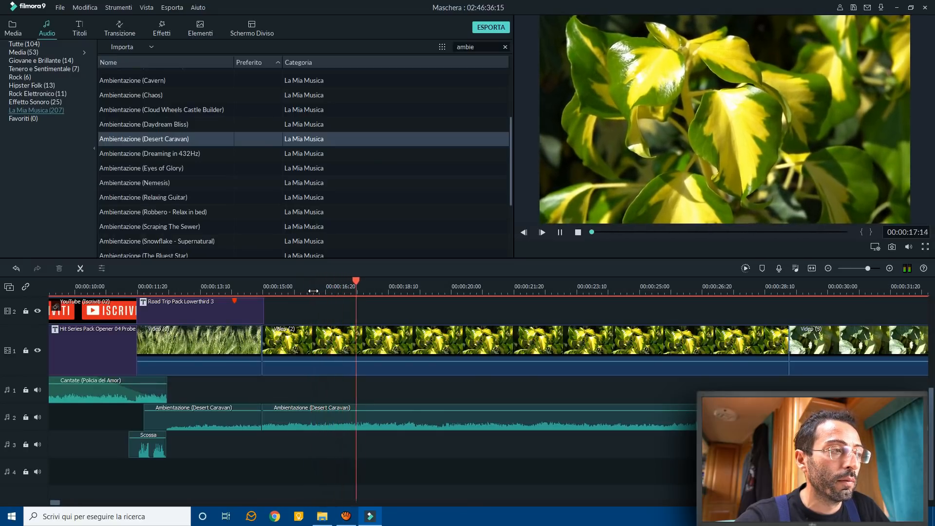
pyautogui.click(313, 291)
pyautogui.click(312, 291)
# Split the yellow-leaf clip on video track 1 and Ambientazione (Desert Caravan) on audio track 2 at 00:00:16:09
pyautogui.click(344, 339)
pyautogui.hotkey('ctrl', 'b')
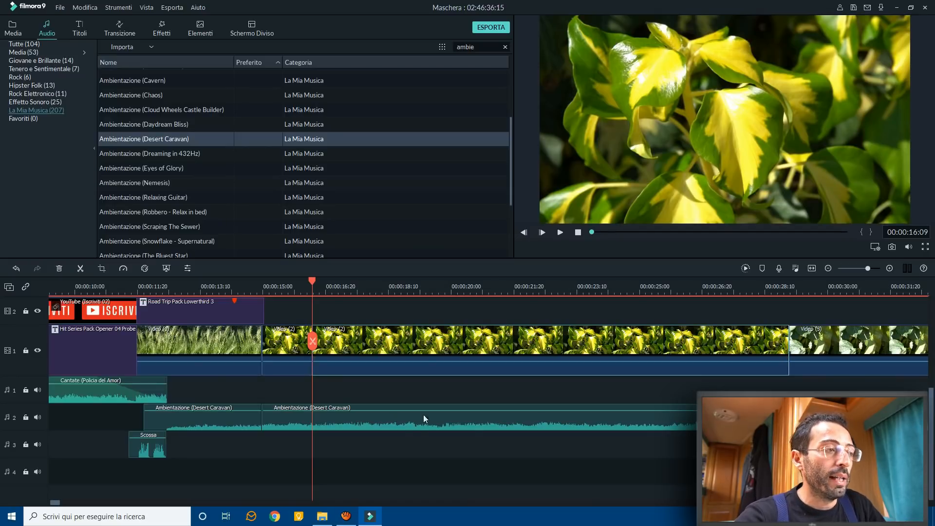
pyautogui.click(406, 419)
pyautogui.hotkey('ctrl', 'b')
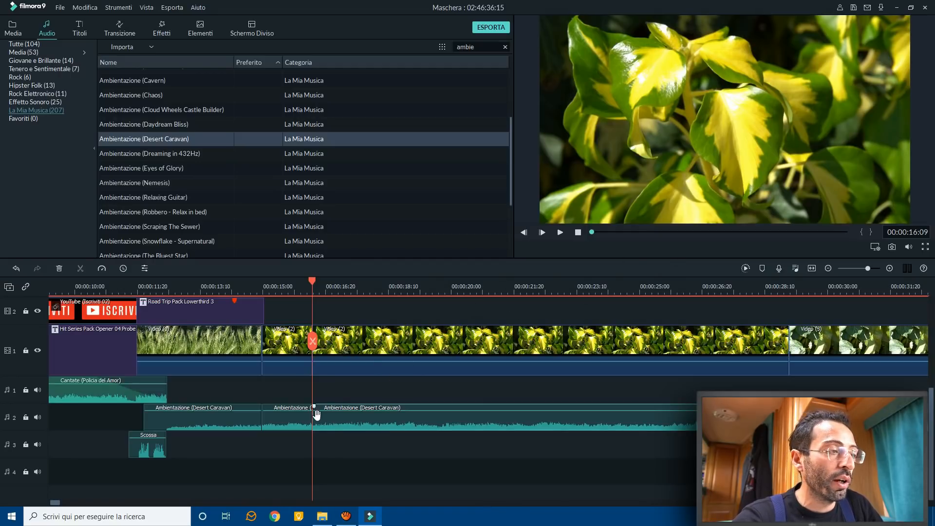
# Split the yellow-leaf clip again at 00:00:20:05 and delete both of its portions before that point
pyautogui.click(458, 281)
pyautogui.click(427, 341)
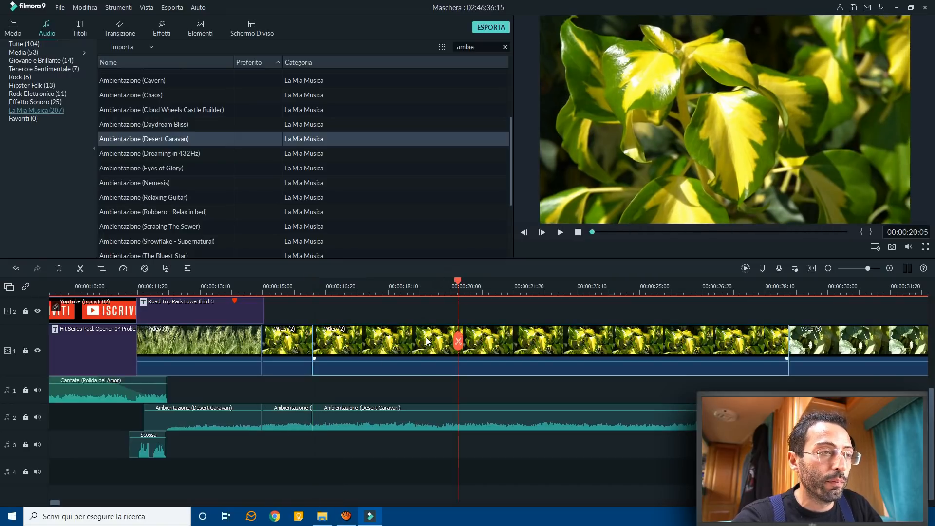
pyautogui.hotkey('ctrl', 'b')
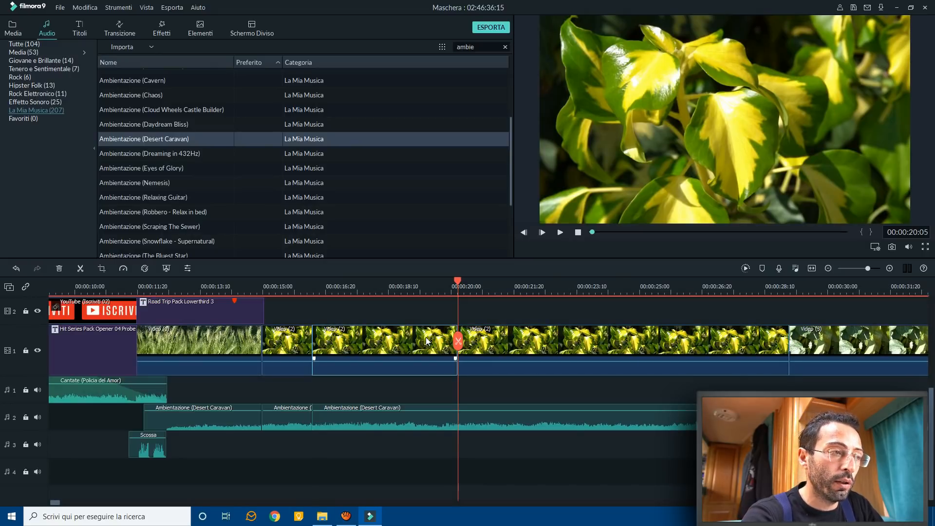
pyautogui.press('Delete')
pyautogui.click(281, 338)
pyautogui.press('Delete')
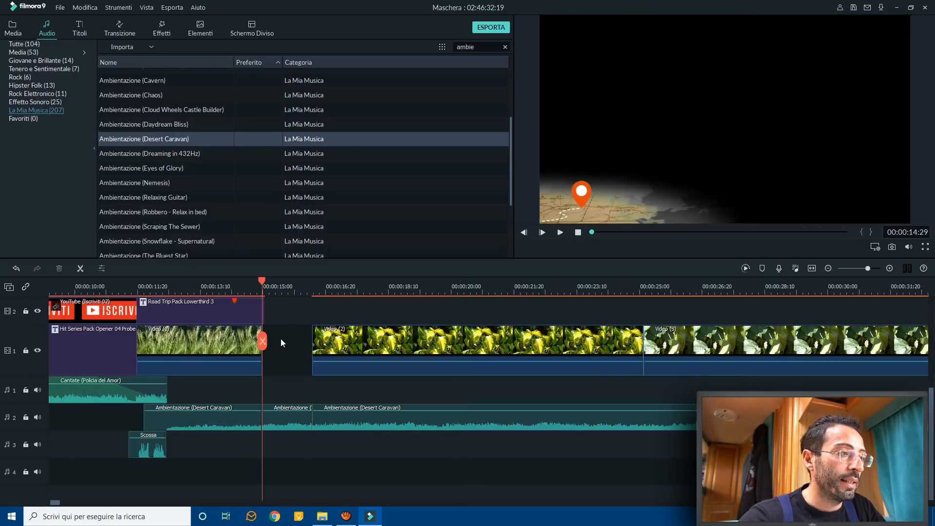
# Move the remaining yellow-leaf clip against the end of the wheat clip, and cut off and delete everything after 00:00:16:09
pyautogui.moveTo(334, 342); pyautogui.dragTo(283, 340)
pyautogui.press('Down')
pyautogui.press('Down')
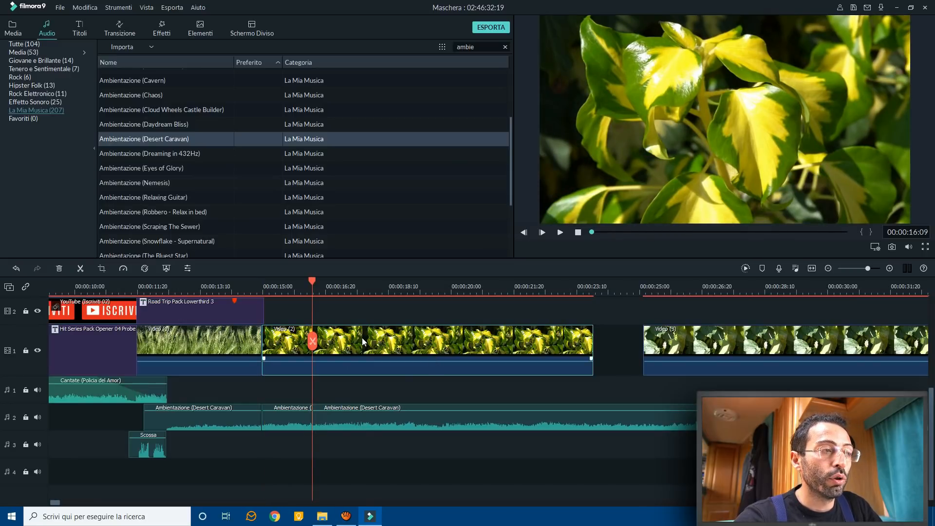
pyautogui.hotkey('ctrl', 'b')
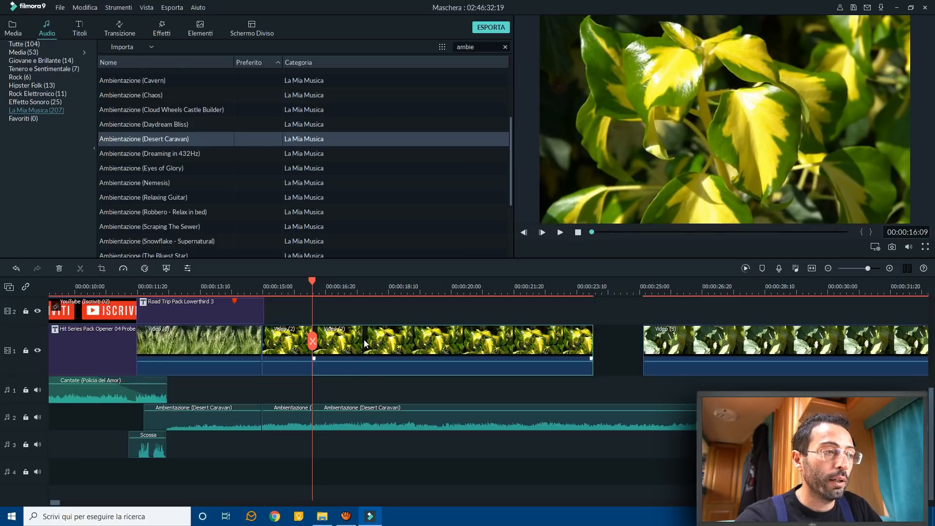
pyautogui.press('Delete')
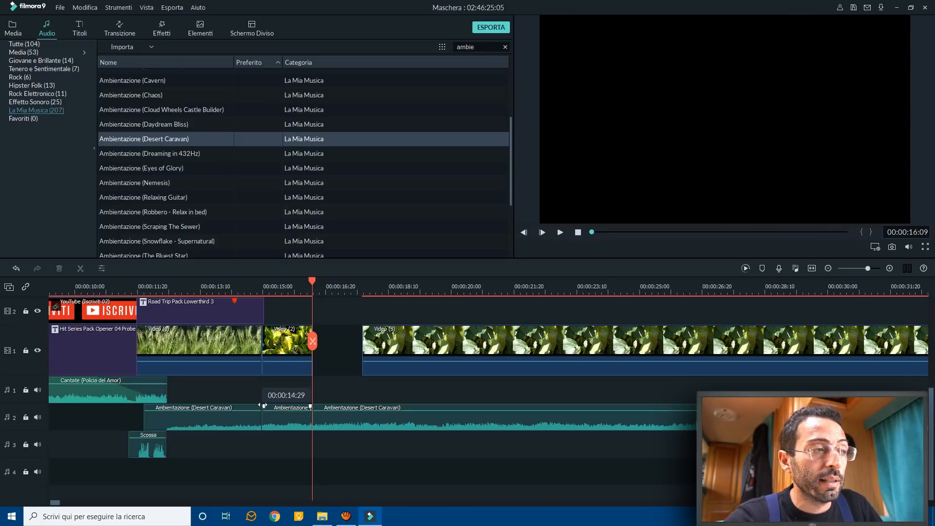
# Close the gap before the insect clip on video track 1, and delete the Road Trip Pack Lowerthird 3 title from video track 2
pyautogui.click(350, 349)
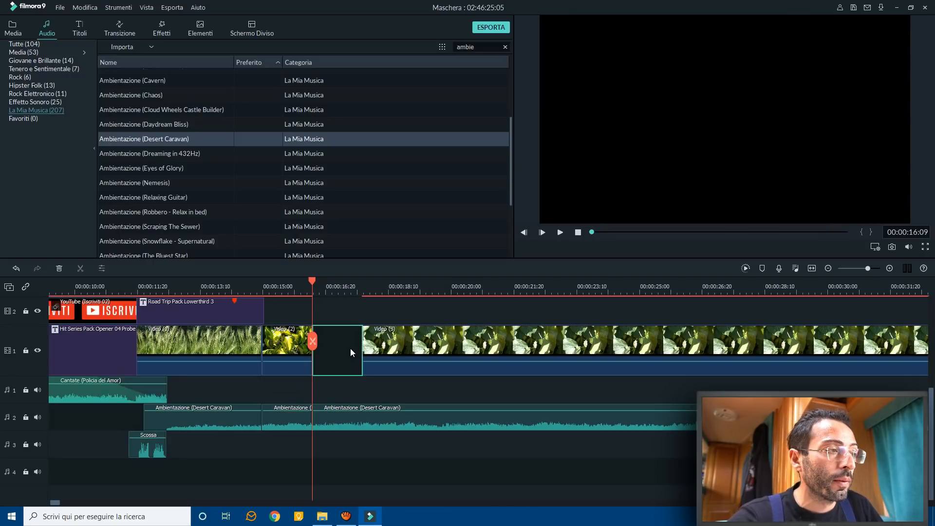
pyautogui.press('Delete')
pyautogui.click(236, 308)
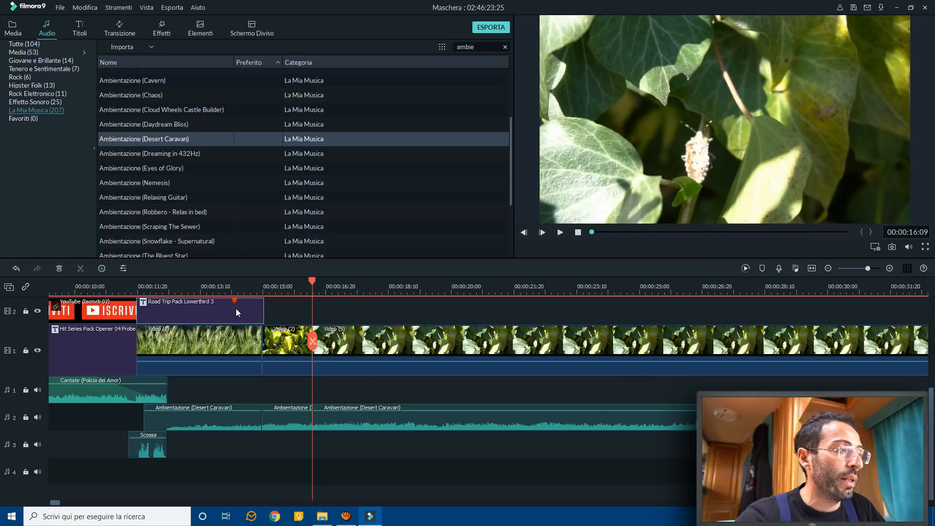
pyautogui.press('Delete')
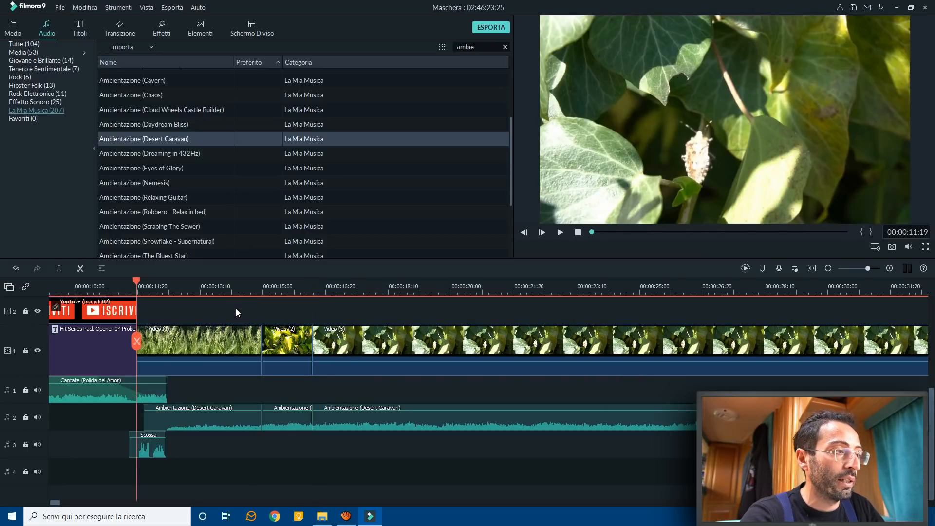
# Replay the cuts from 00:00:13:21 to find the next music accent, and split the insect clip at 00:00:17:17
pyautogui.click(215, 287)
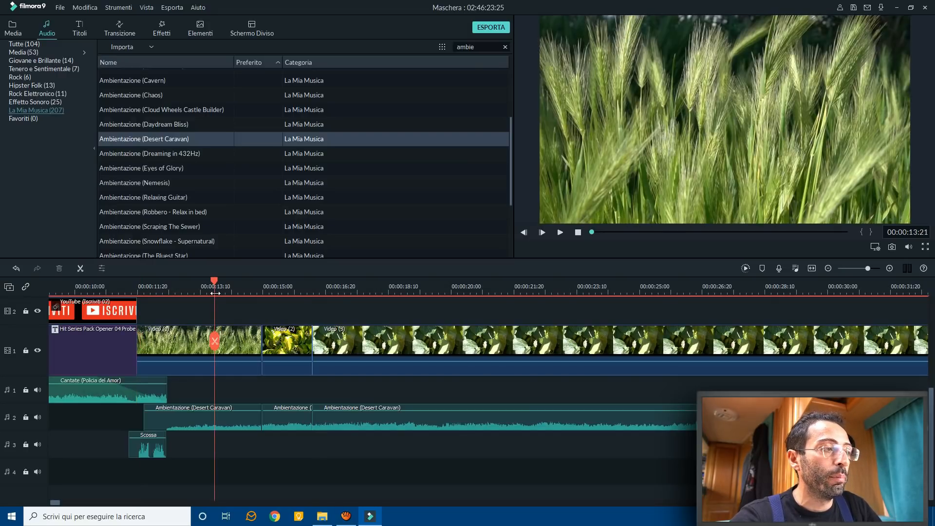
pyautogui.press('space')
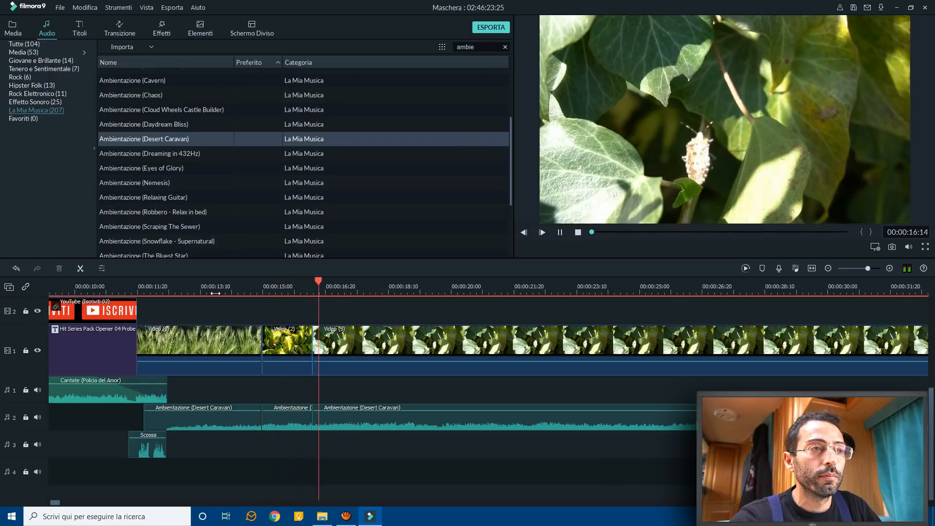
pyautogui.press('space')
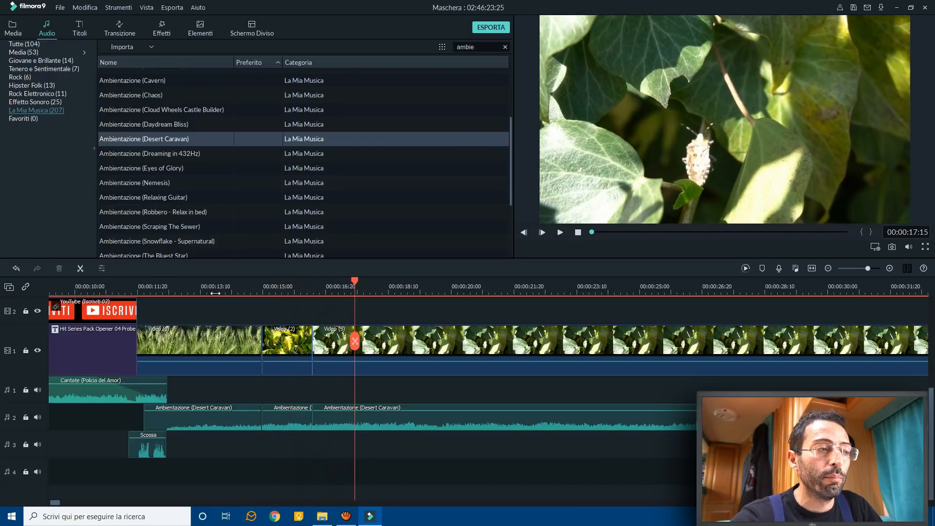
pyautogui.press('space')
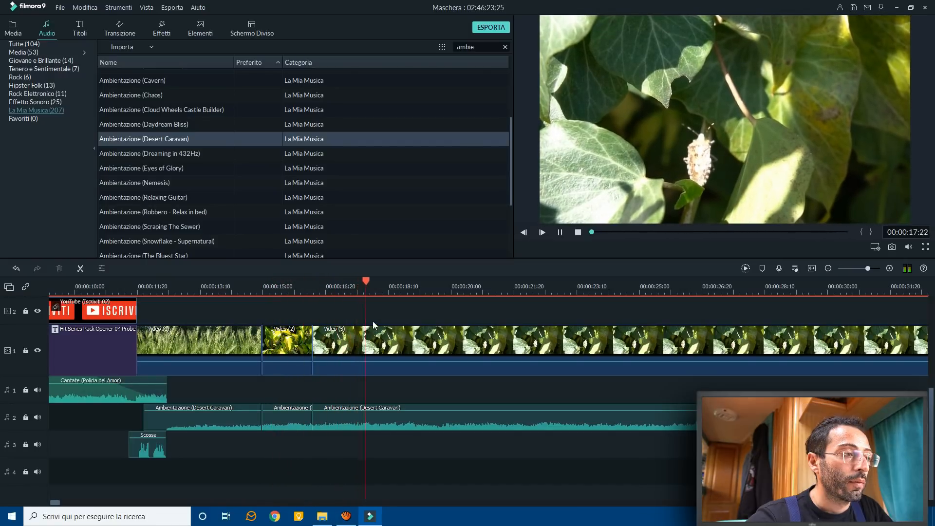
pyautogui.click(329, 287)
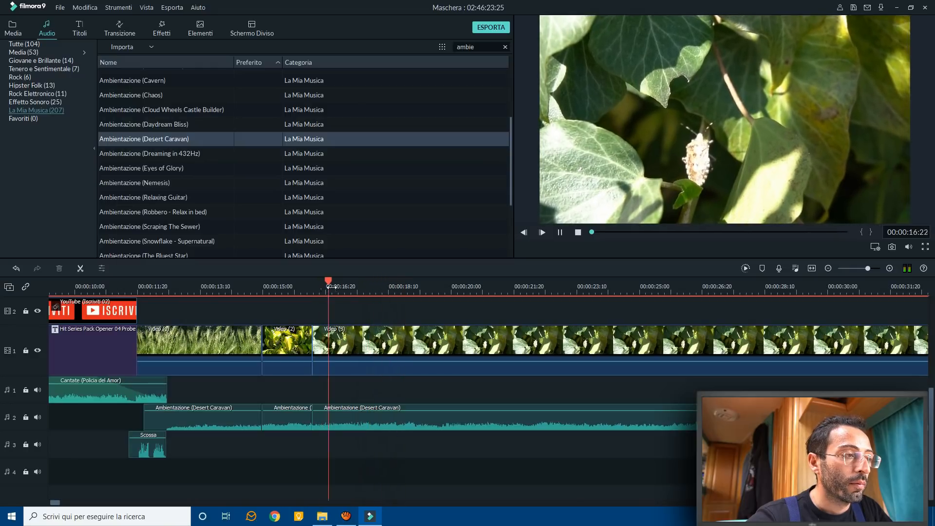
pyautogui.click(358, 288)
pyautogui.click(359, 288)
pyautogui.press('space')
pyautogui.click(360, 288)
pyautogui.click(391, 354)
pyautogui.hotkey('ctrl', 'b')
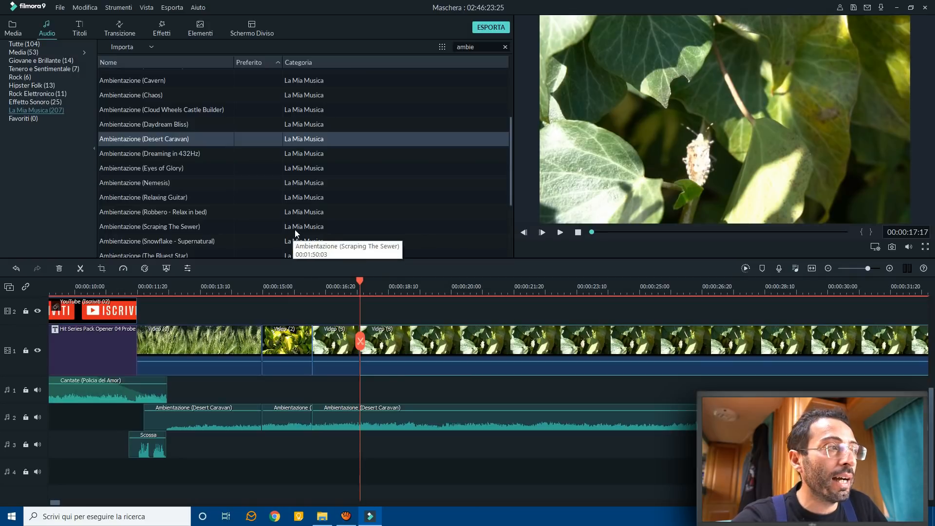
# Add the Flash transition to the insect clip at the 00:00:17:17 cut, preview it, and shorten it to a brief flash
pyautogui.click(121, 31)
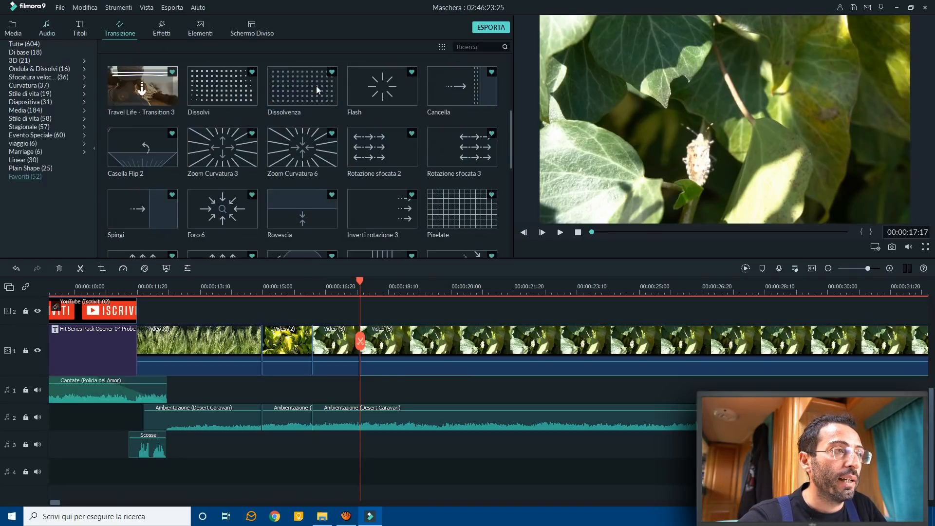
pyautogui.moveTo(360, 86); pyautogui.dragTo(667, 377)
pyautogui.press('space')
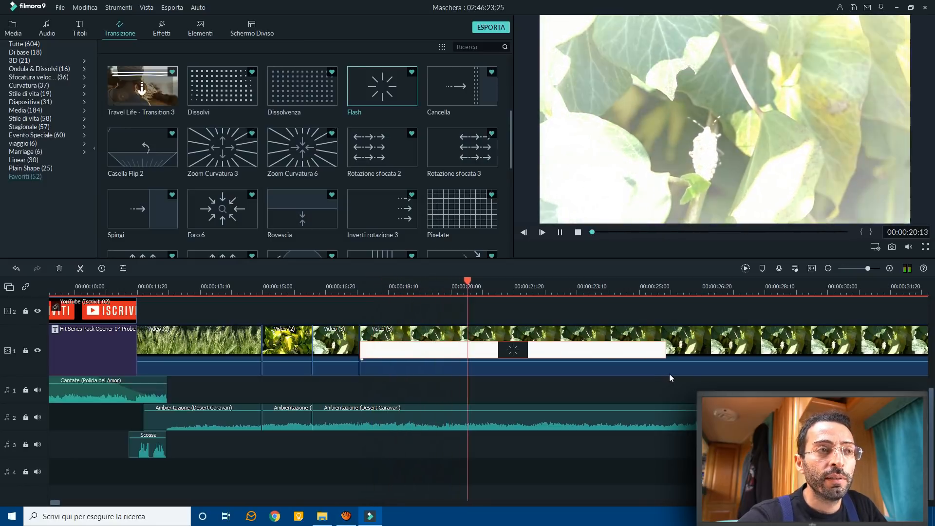
pyautogui.press('space')
pyautogui.moveTo(667, 352); pyautogui.dragTo(374, 349)
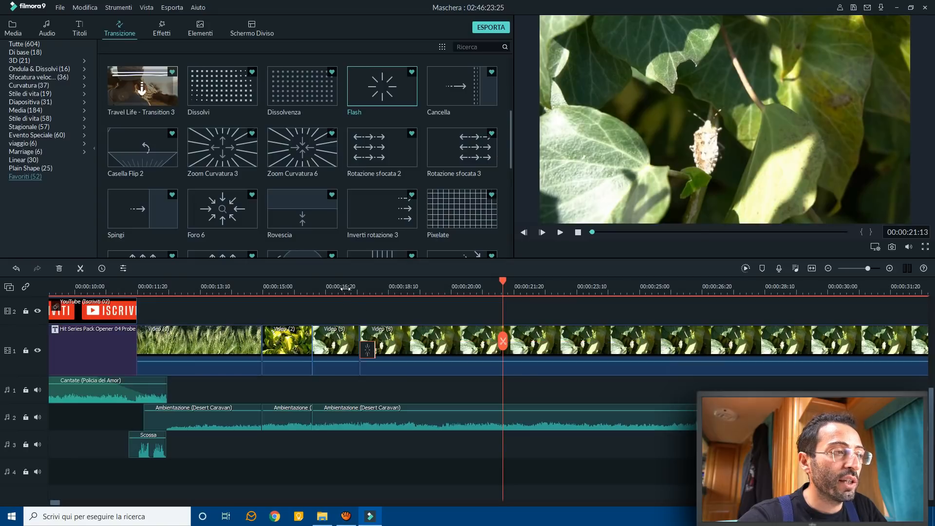
# Preview the flash, split the insect clip and Desert Caravan at 00:00:19:06, and delete their portions after the cut
pyautogui.click(337, 286)
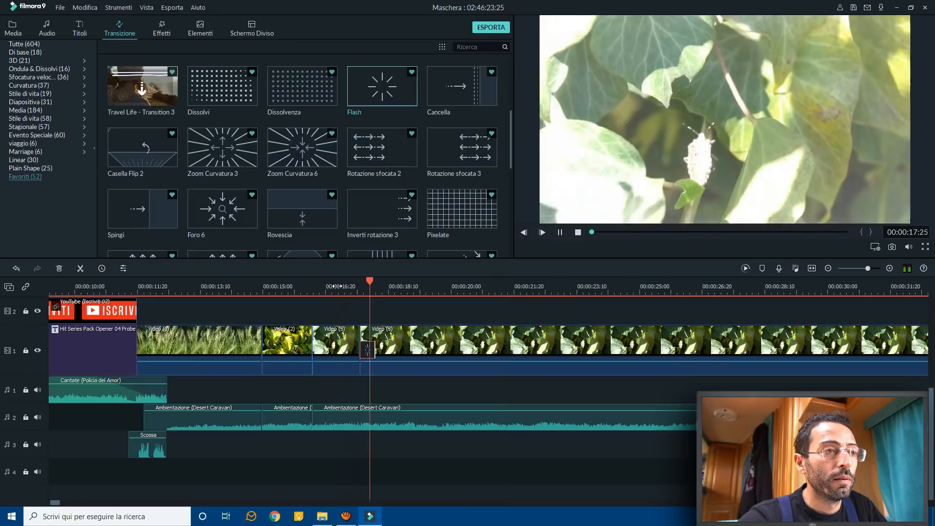
pyautogui.press('space')
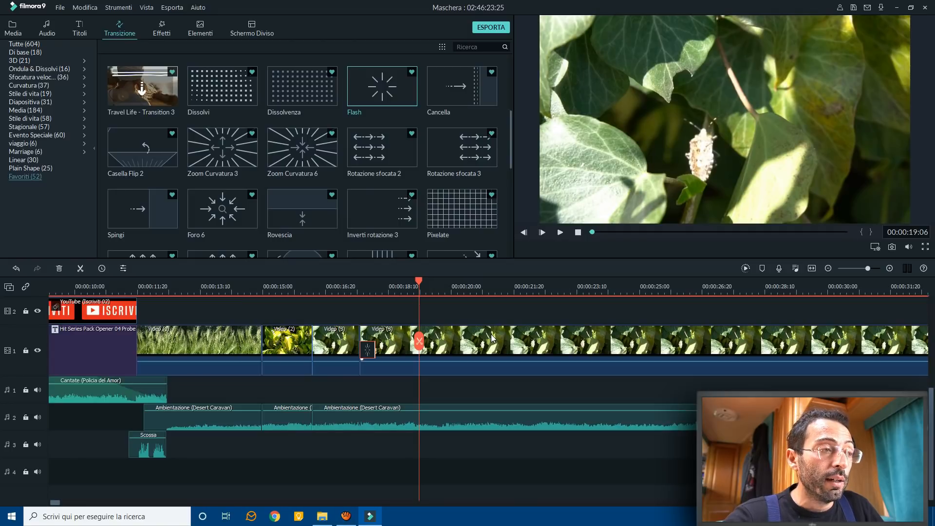
pyautogui.hotkey('ctrl', 'b')
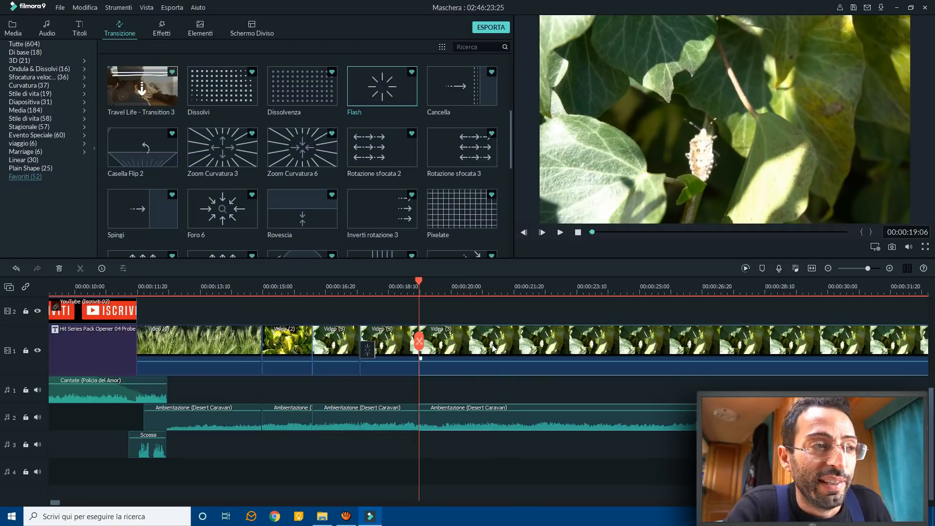
pyautogui.click(493, 347)
pyautogui.press('Delete')
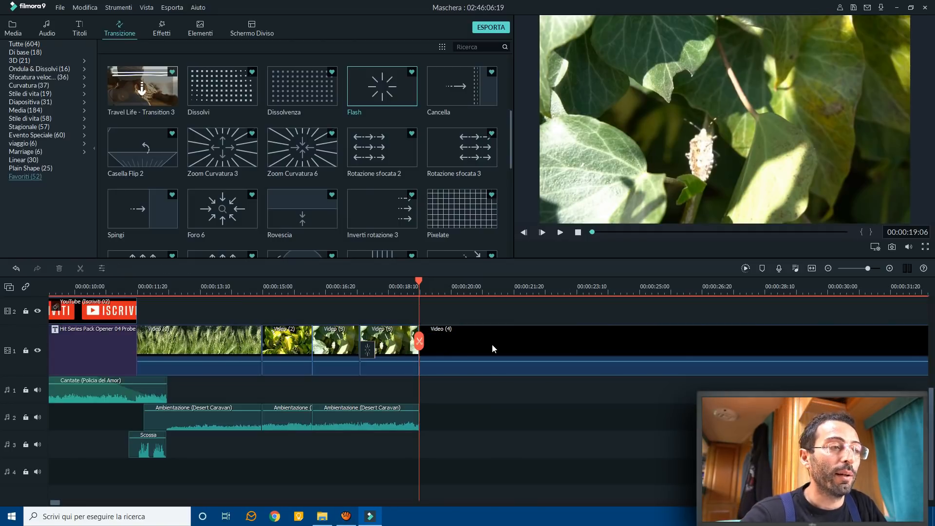
# Delete the surplus camera clips Video (4) through Video (22) after the 00:00:19:06 cut on video track 1
pyautogui.scroll(-5, 543, 291)
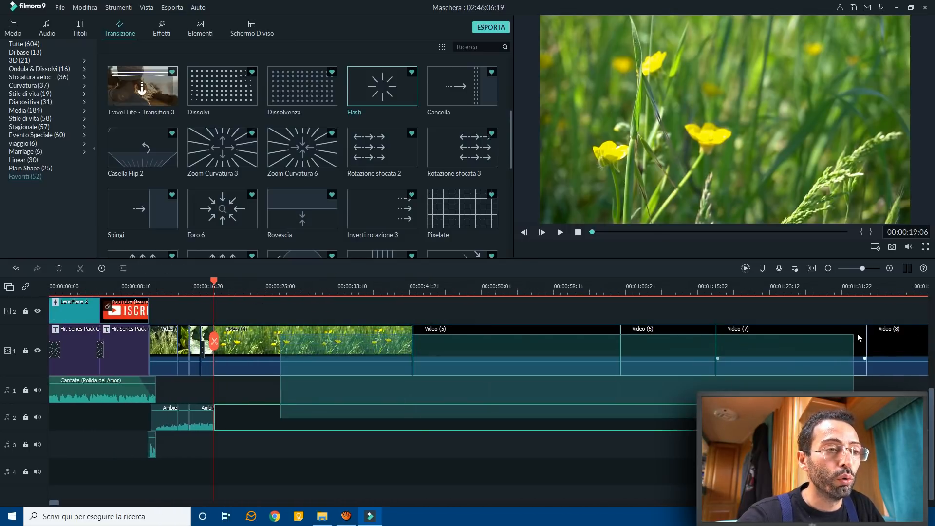
pyautogui.press('Delete')
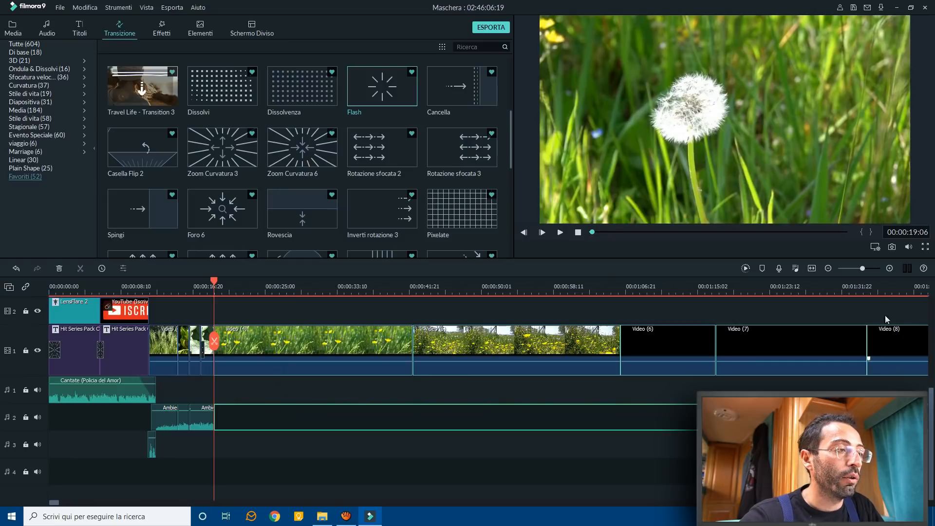
pyautogui.moveTo(310, 417); pyautogui.dragTo(913, 334)
pyautogui.press('Delete')
pyautogui.moveTo(912, 445); pyautogui.dragTo(242, 323)
pyautogui.press('Delete')
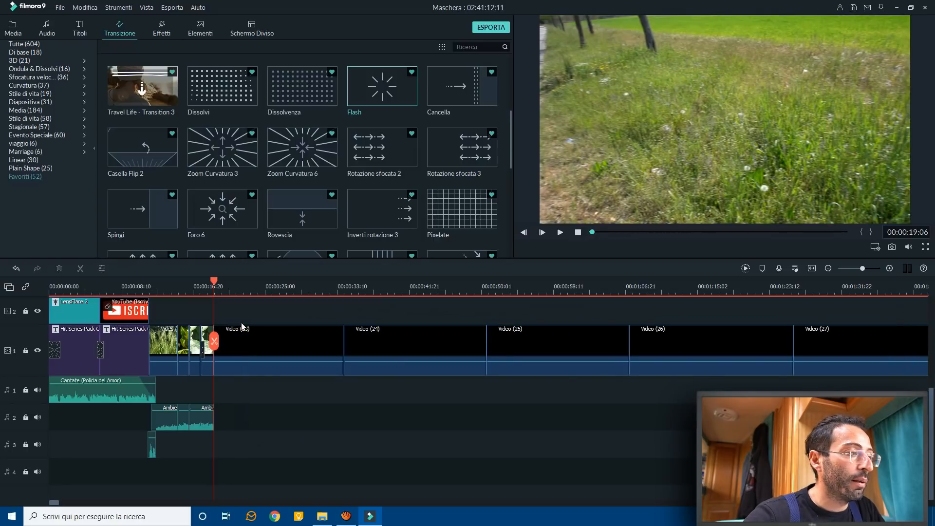
# Delete all remaining surplus clips from Video (23) onward on video track 1
pyautogui.moveTo(233, 441); pyautogui.dragTo(864, 320)
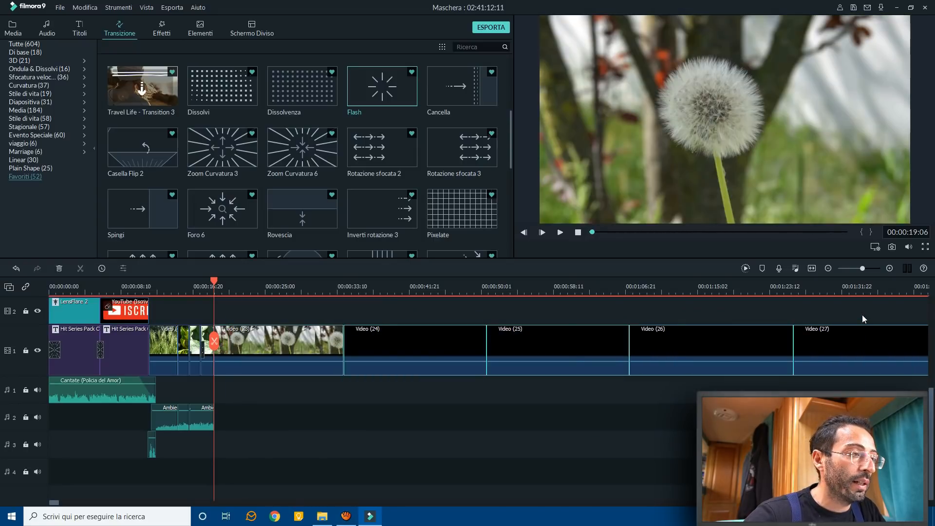
pyautogui.press('Delete')
pyautogui.moveTo(835, 430); pyautogui.dragTo(281, 321)
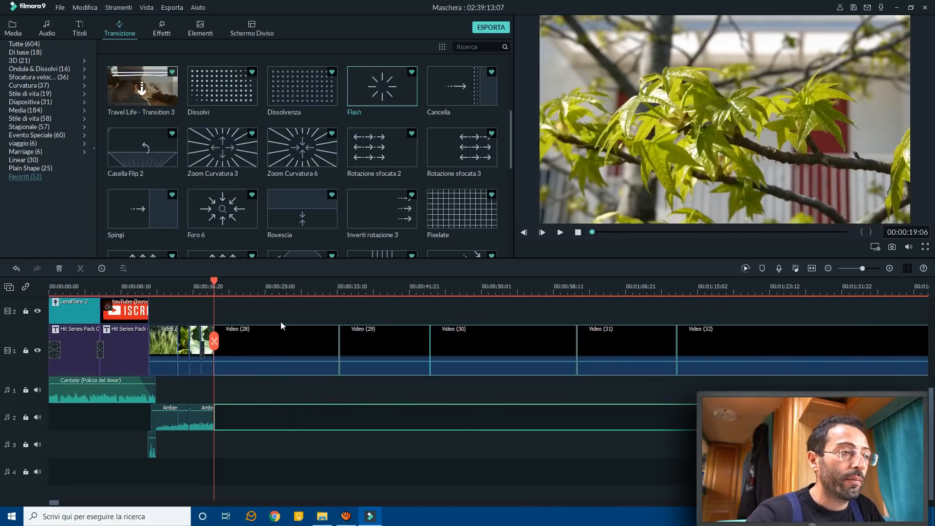
pyautogui.press('Delete')
pyautogui.scroll(-3, 493, 291)
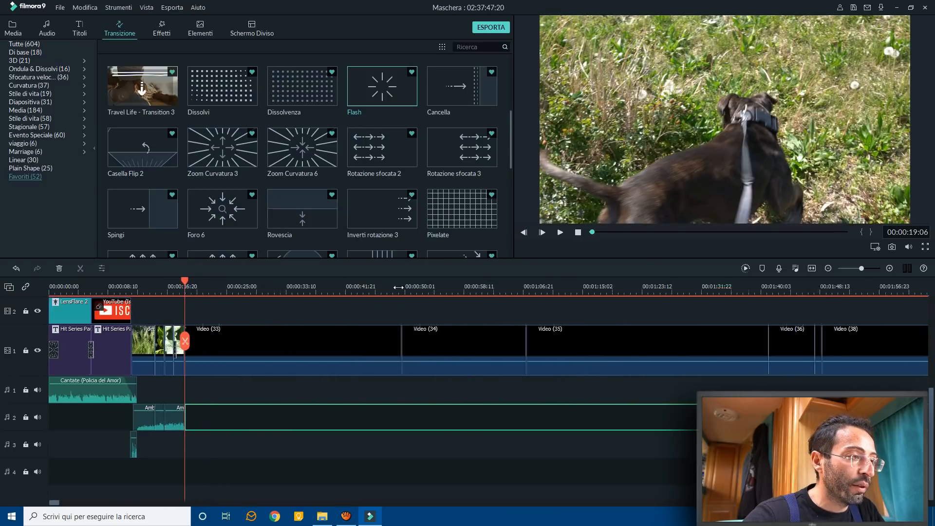
pyautogui.moveTo(478, 461); pyautogui.dragTo(145, 307)
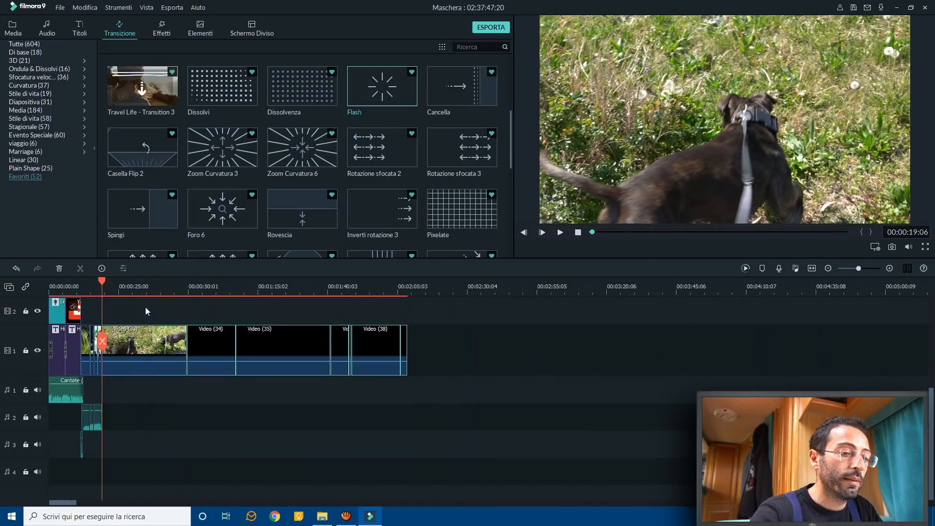
pyautogui.press('Delete')
pyautogui.scroll(3, 479, 314)
pyautogui.scroll(-2, 513, 313)
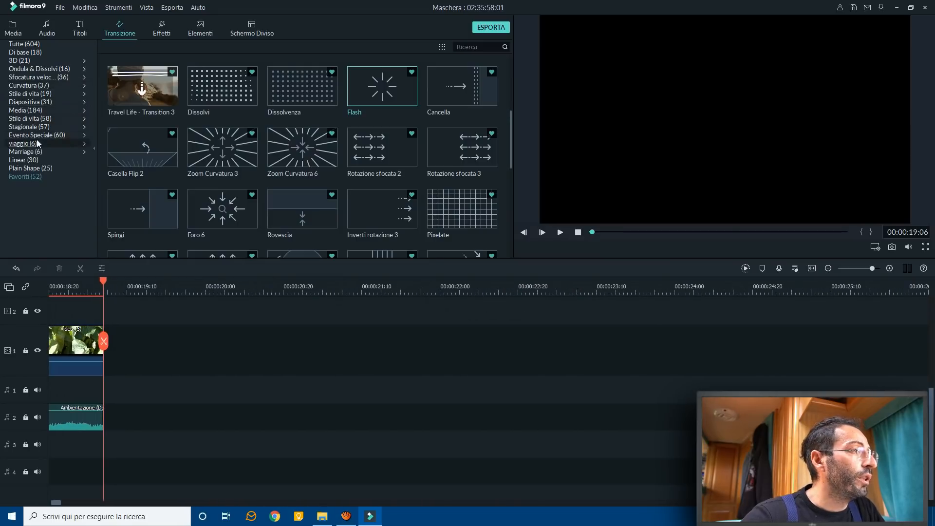
# Import the four MP4 files from the AAA GoPro da Editare\2020-04-16 folder in File Explorer into the Video GoPro media folder
pyautogui.click(15, 30)
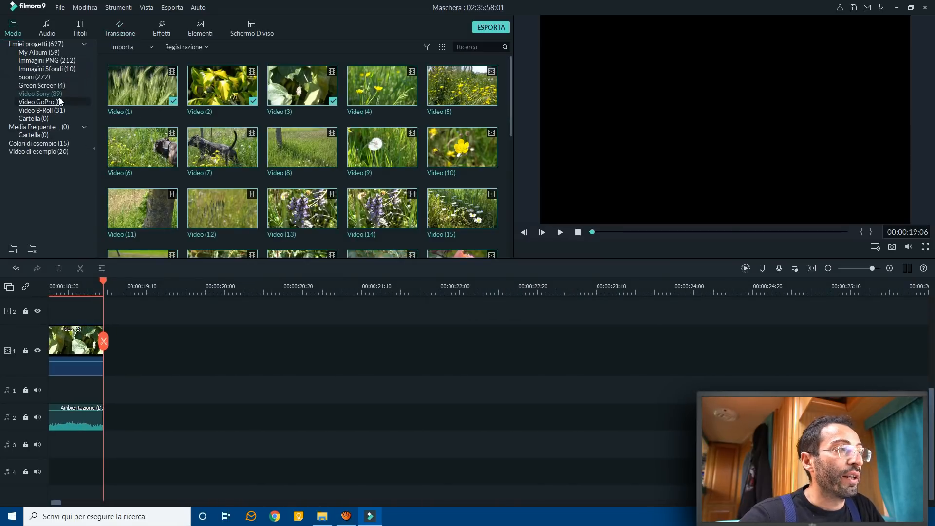
pyautogui.click(54, 101)
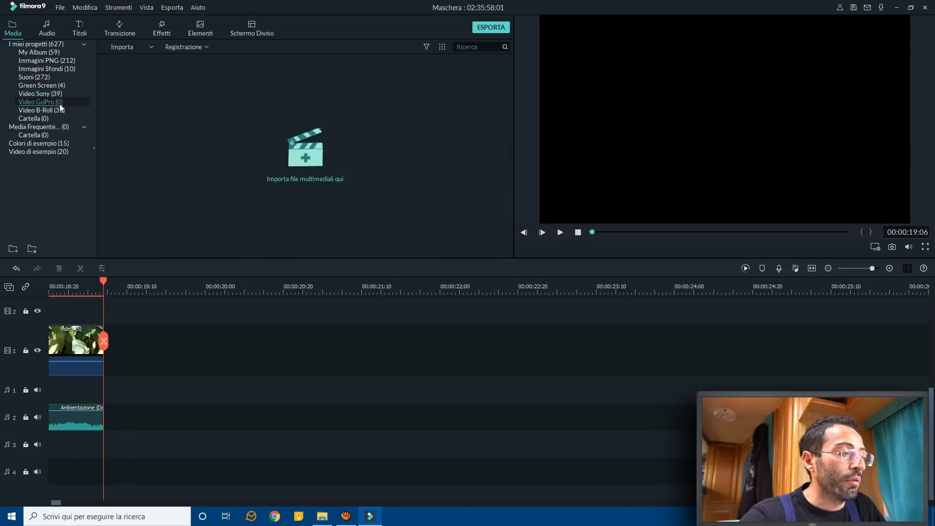
pyautogui.click(318, 523)
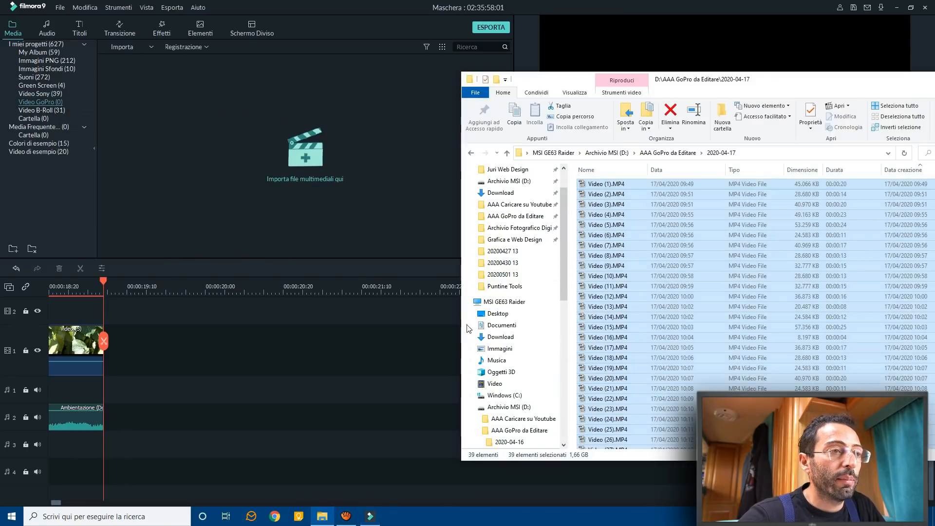
pyautogui.click(673, 154)
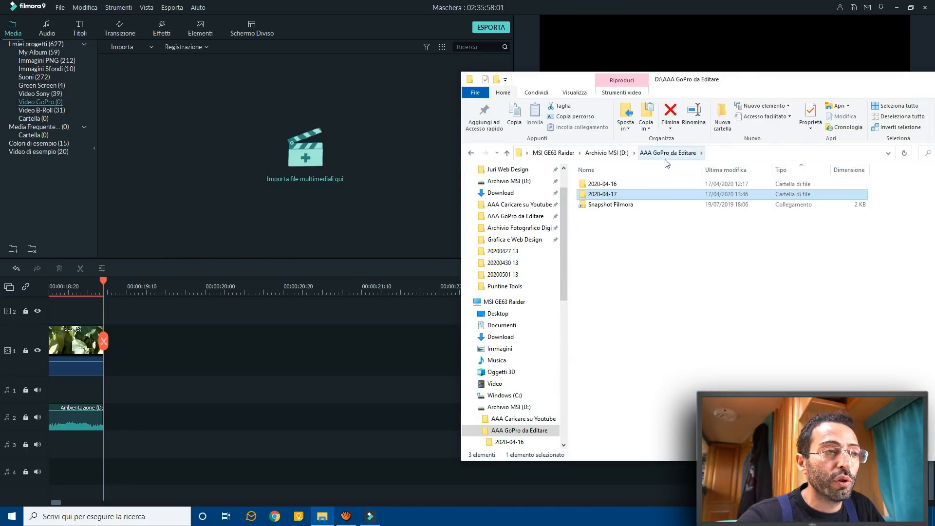
pyautogui.doubleClick(646, 183)
pyautogui.moveTo(642, 182); pyautogui.dragTo(733, 322)
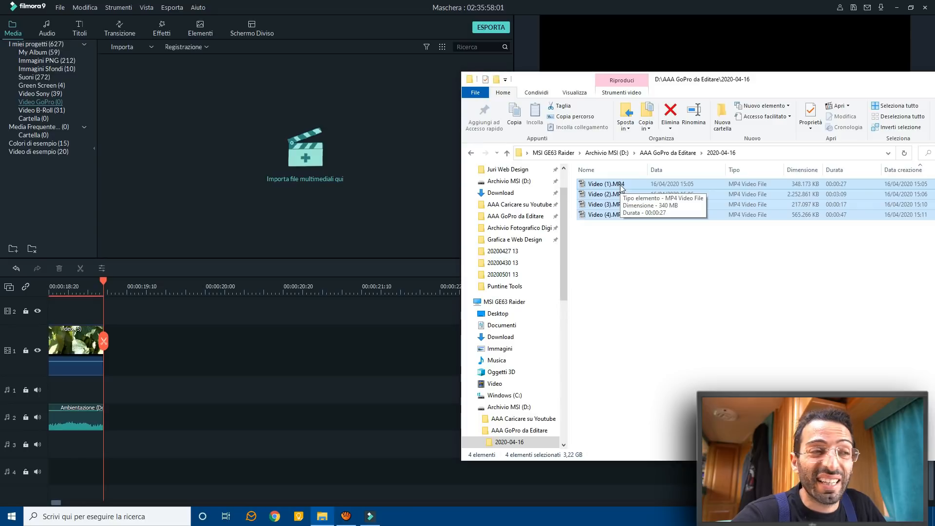
pyautogui.moveTo(621, 187); pyautogui.dragTo(259, 118)
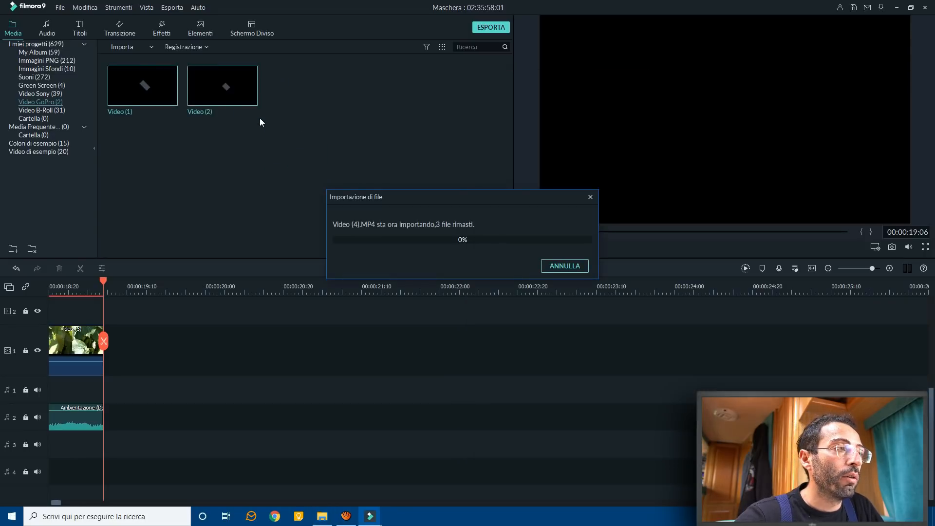
pyautogui.click(258, 113)
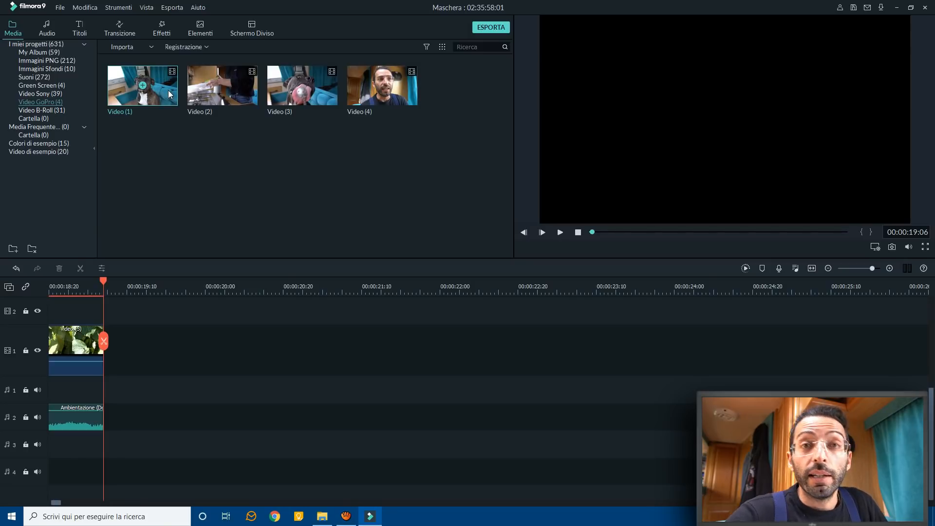
# Place the GoPro clip Video (1) at 00:00:19:06 on video track 1, and preview it, lowering the system volume
pyautogui.moveTo(168, 90); pyautogui.dragTo(106, 348)
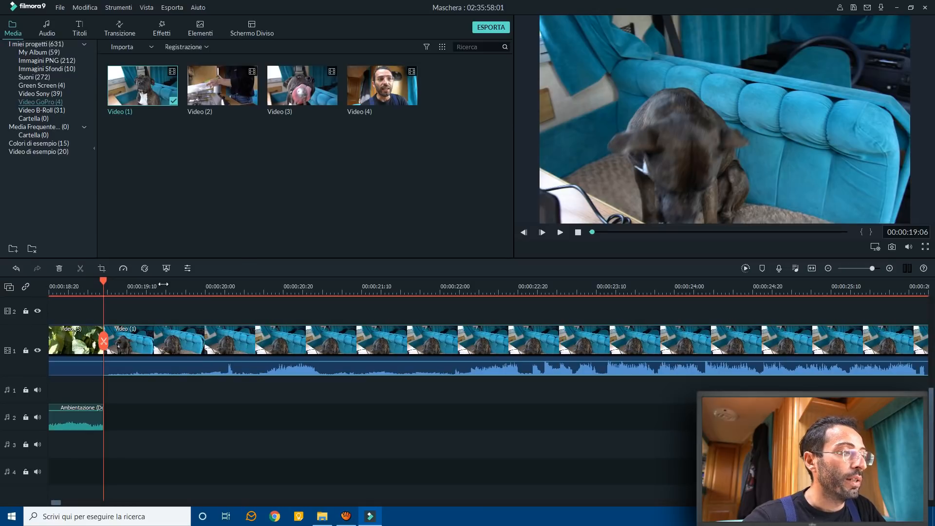
pyautogui.press('space')
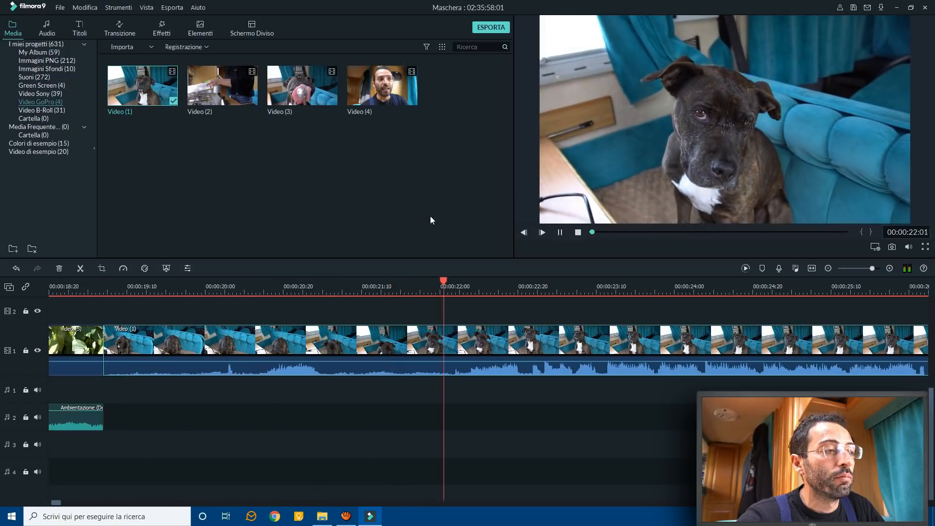
pyautogui.press('space')
pyautogui.press('XF86AudioLowerVolume')
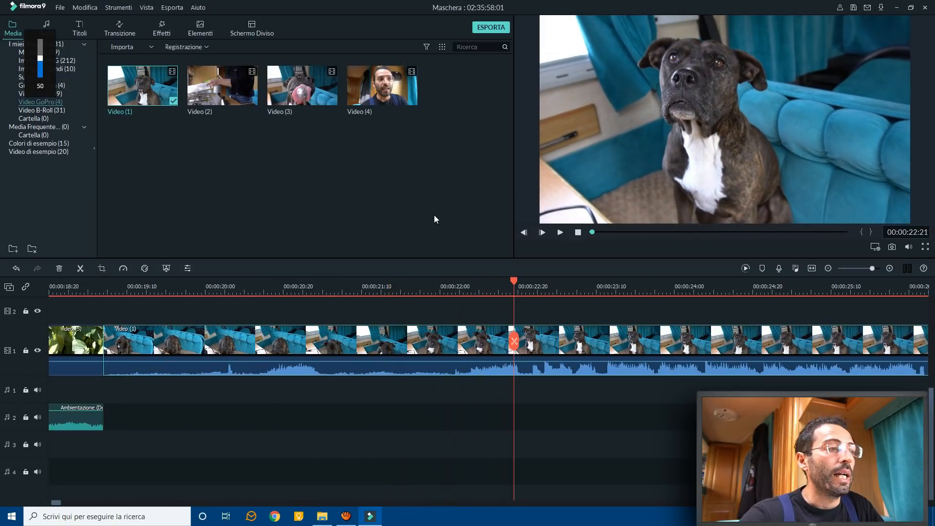
pyautogui.press('XF86AudioLowerVolume')
pyautogui.press('XF86AudioLowerVolume')
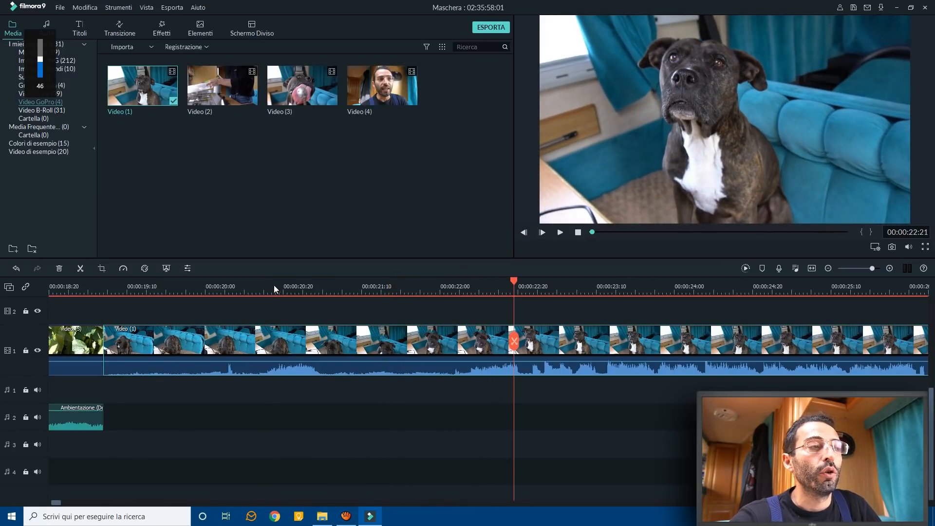
# Replay the dog clip from 00:00:22:03 and 00:00:22:08 to find where its useful audio begins
pyautogui.click(453, 288)
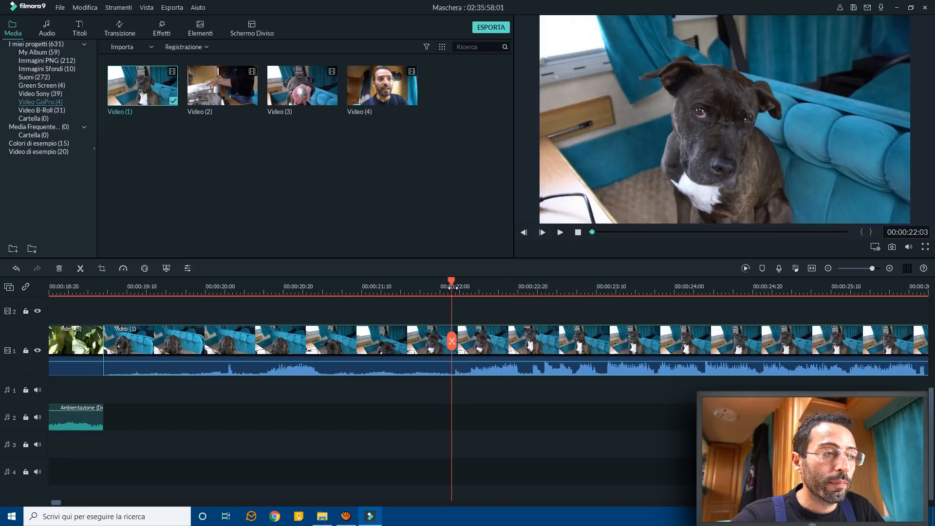
pyautogui.press('space')
pyautogui.press('space')
pyautogui.click(453, 288)
pyautogui.press('space')
pyautogui.click(453, 287)
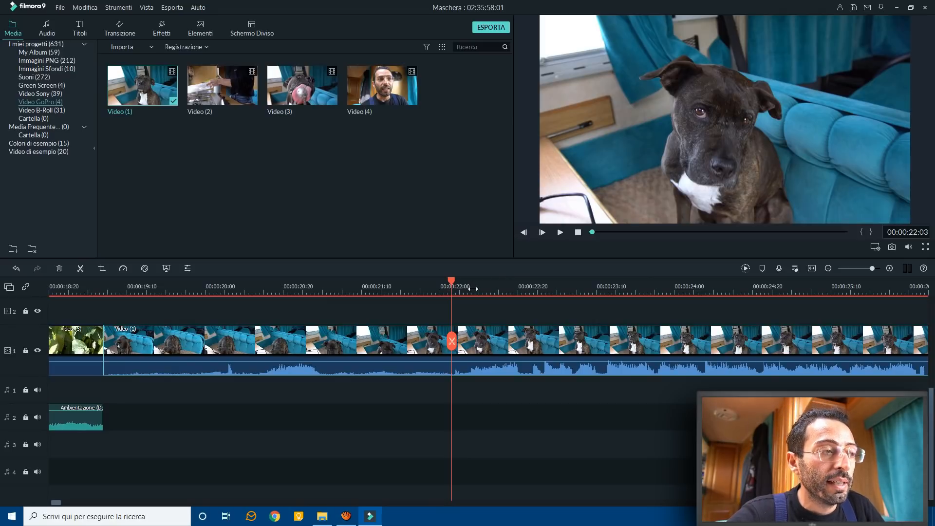
pyautogui.click(472, 289)
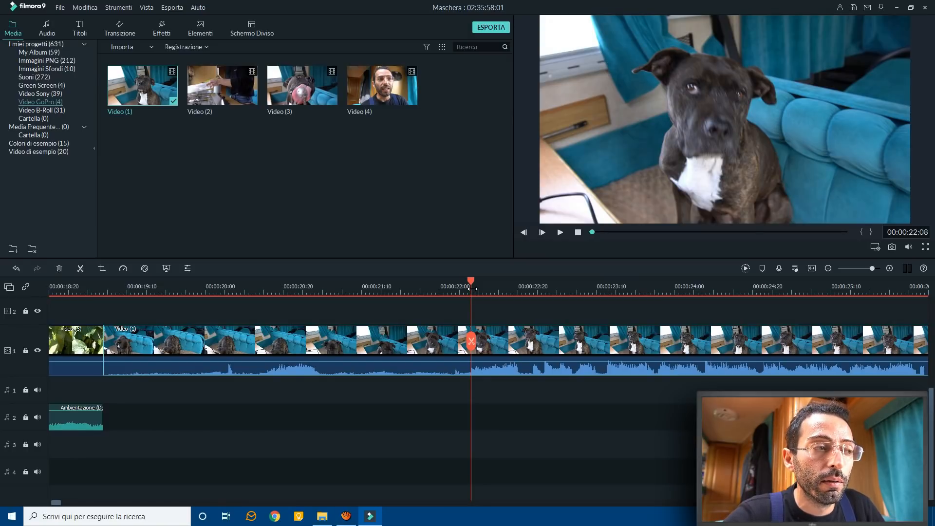
pyautogui.press('space')
pyautogui.press('space')
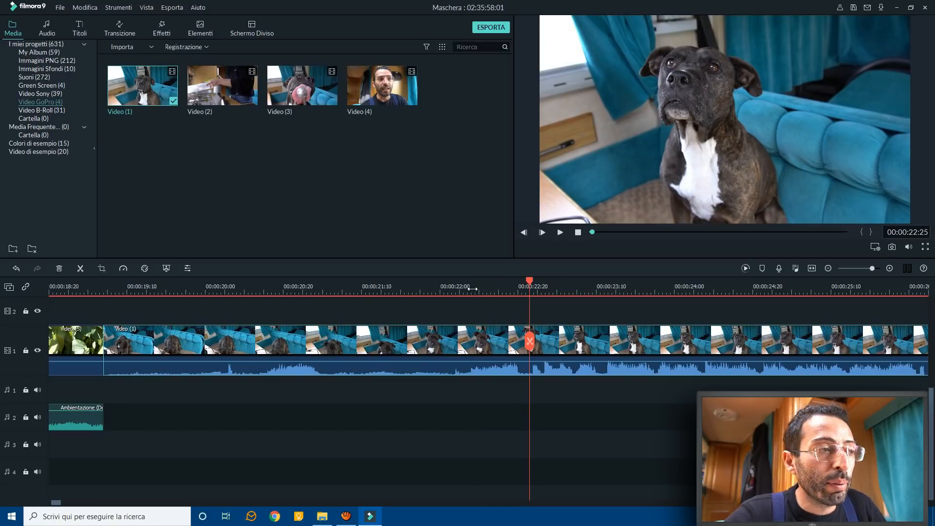
pyautogui.click(472, 289)
# Examine the dog clip's audio frame by frame, replaying from 00:00:22:08 back to 00:00:22:04 to pin down the cut point
pyautogui.moveTo(484, 291); pyautogui.dragTo(580, 293)
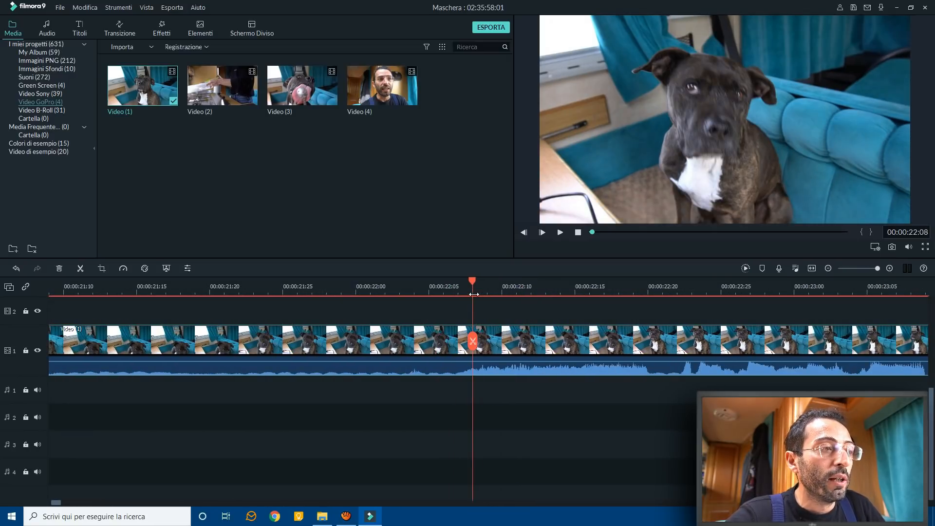
pyautogui.press('space')
pyautogui.press('space')
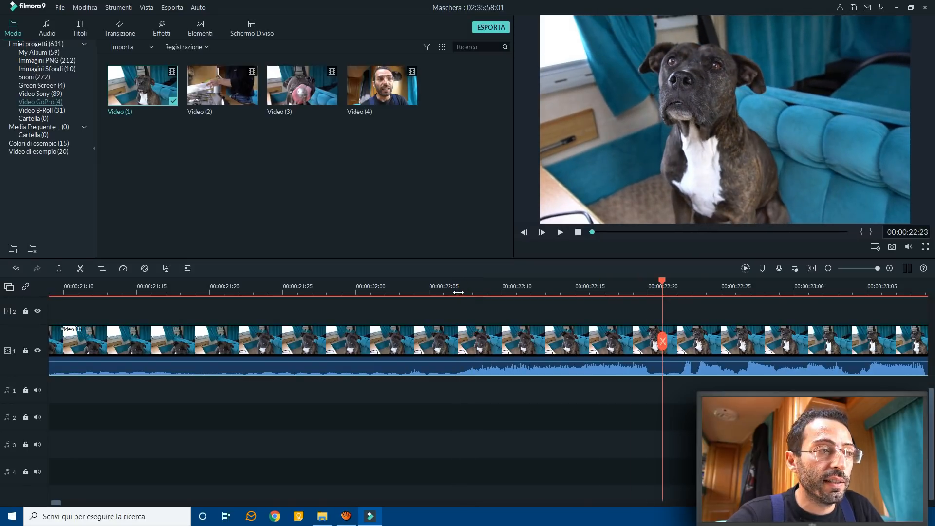
pyautogui.click(445, 291)
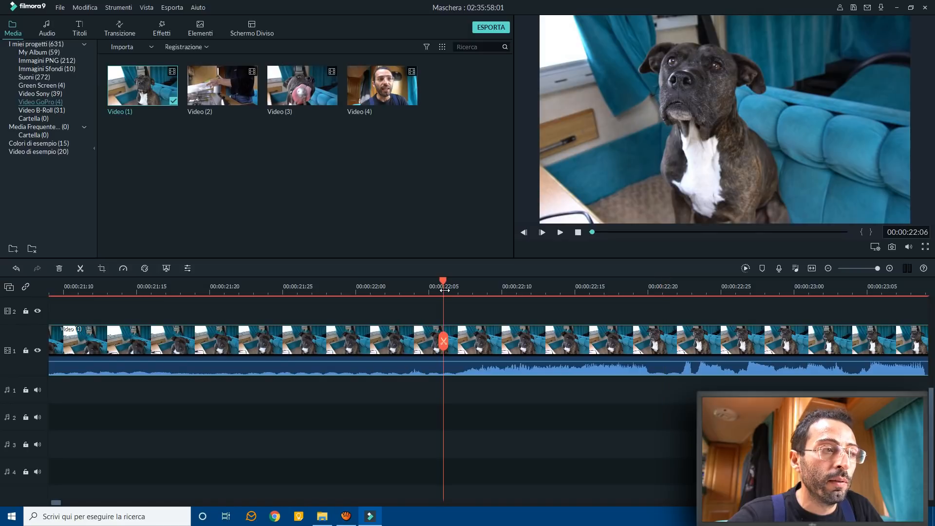
pyautogui.press('space')
pyautogui.click(445, 289)
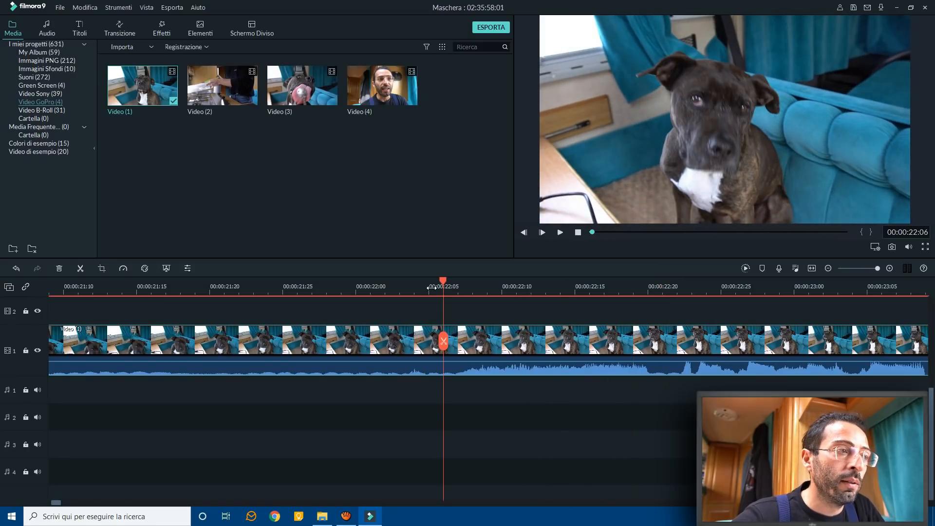
pyautogui.click(430, 288)
pyautogui.press('space')
pyautogui.press('space')
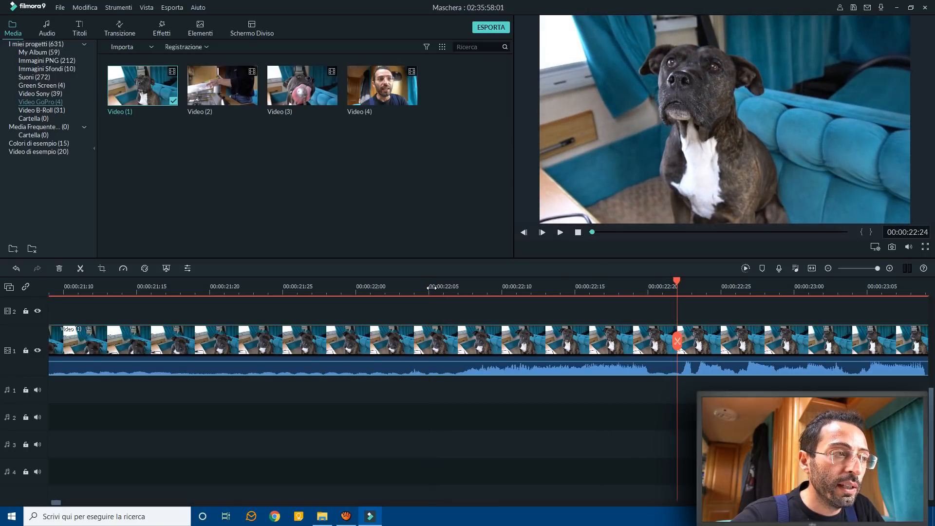
pyautogui.click(416, 289)
pyautogui.press('space')
pyautogui.press('space')
pyautogui.click(416, 289)
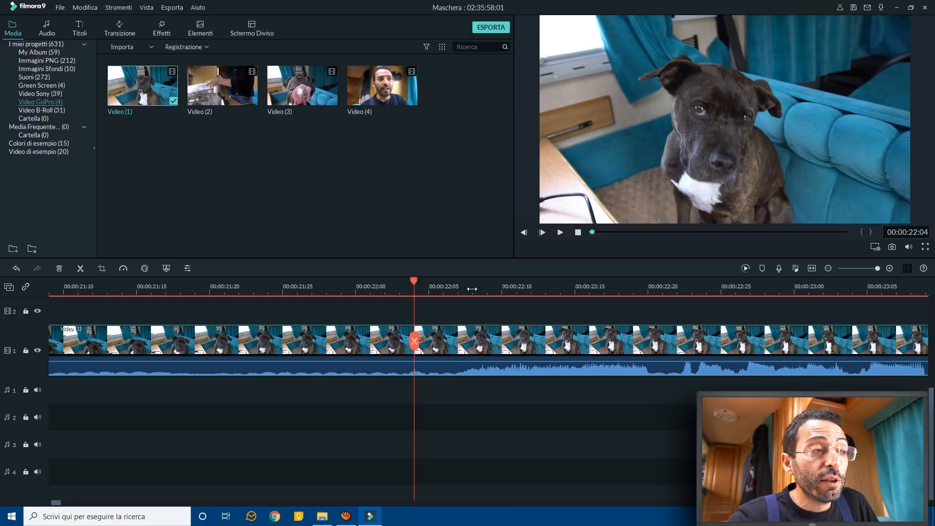
# Split the dog clip at 00:00:21:25 and delete its portion before the cut
pyautogui.scroll(-3, 414, 288)
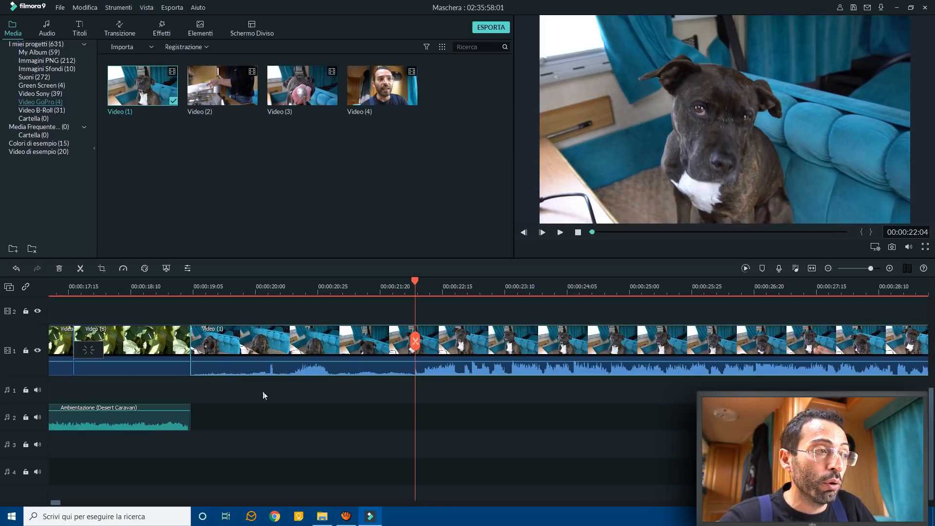
pyautogui.click(393, 287)
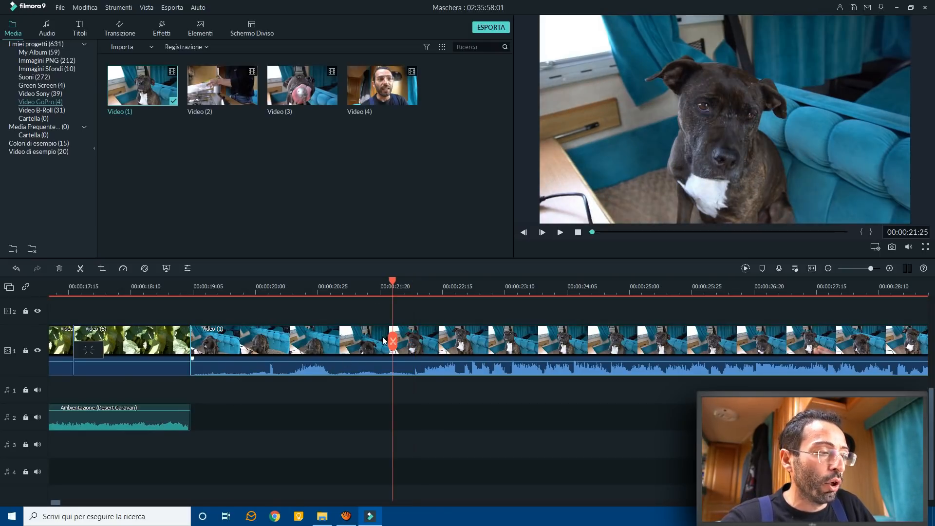
pyautogui.click(393, 340)
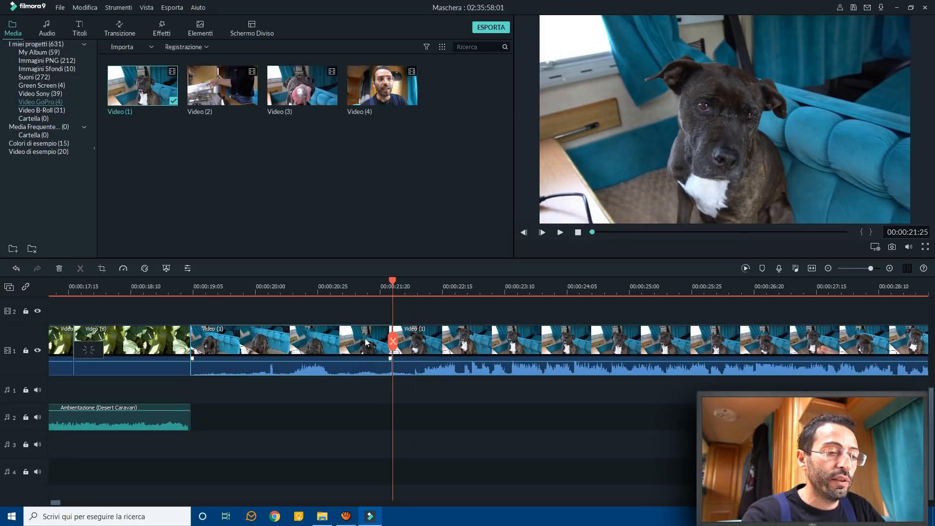
pyautogui.press('Delete')
# Extend the Desert Caravan music on audio track 2 to about 00:00:19:13, under the dog clip's start, and preview the overlap
pyautogui.click(180, 417)
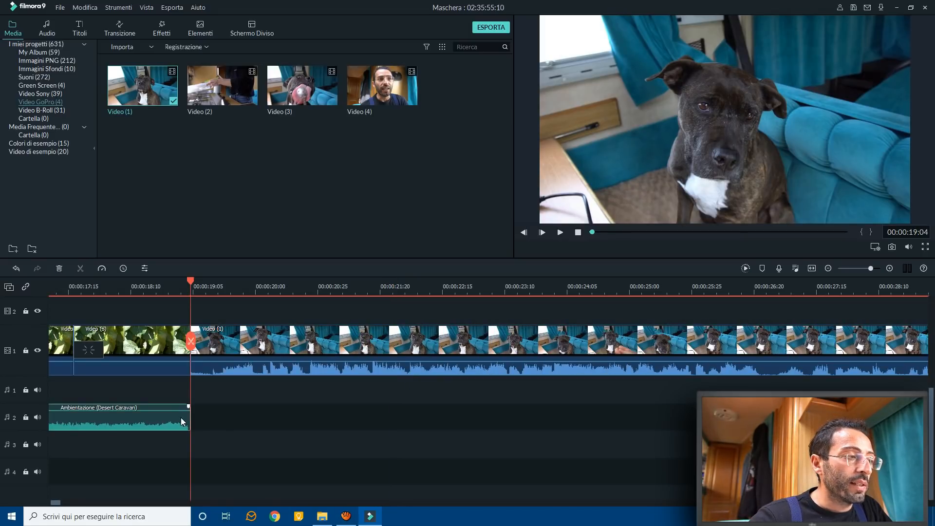
pyautogui.moveTo(190, 420); pyautogui.dragTo(217, 429)
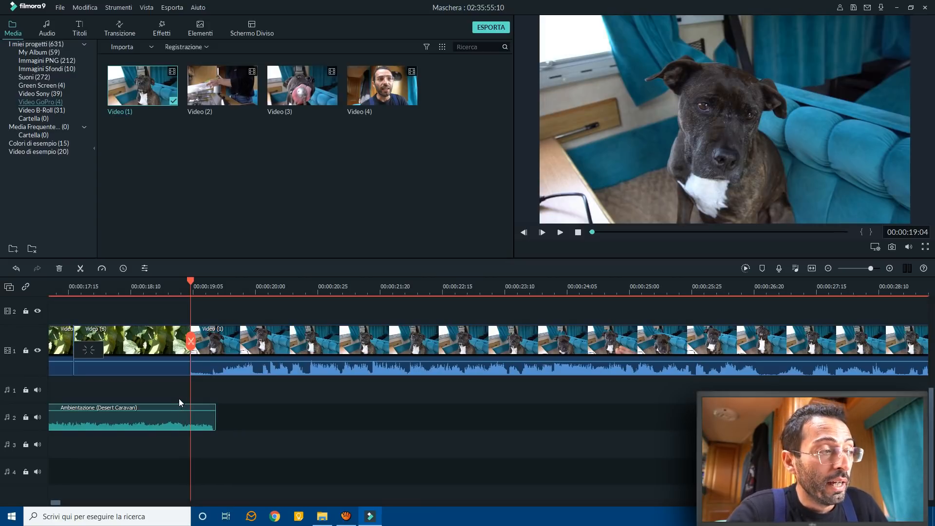
pyautogui.press('space')
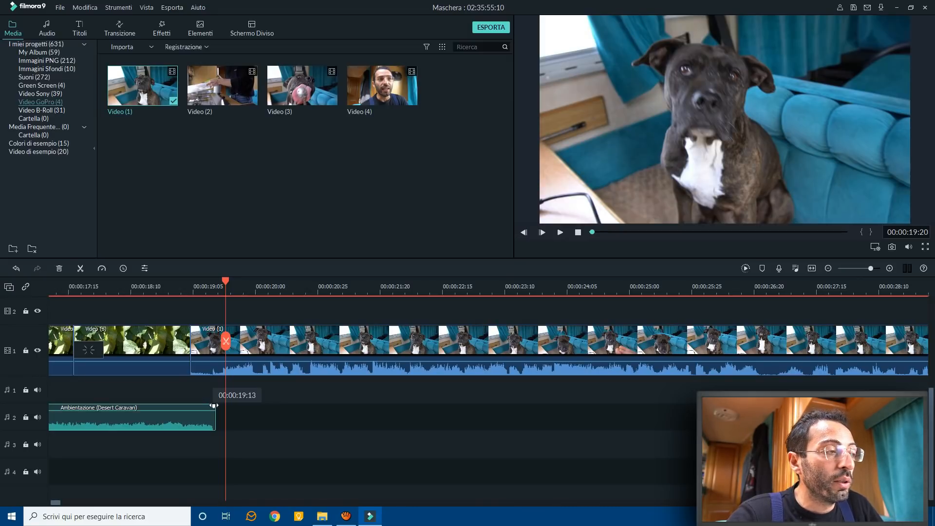
# Add a fade-out to the end of the Desert Caravan music, beginning at about 00:00:18:21, and preview it
pyautogui.moveTo(214, 406); pyautogui.dragTo(185, 399)
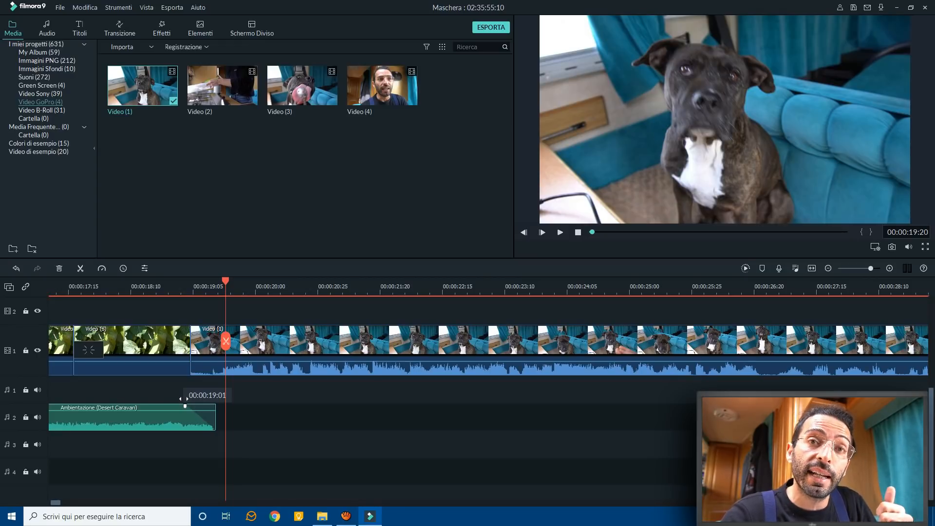
pyautogui.moveTo(185, 400); pyautogui.dragTo(159, 398)
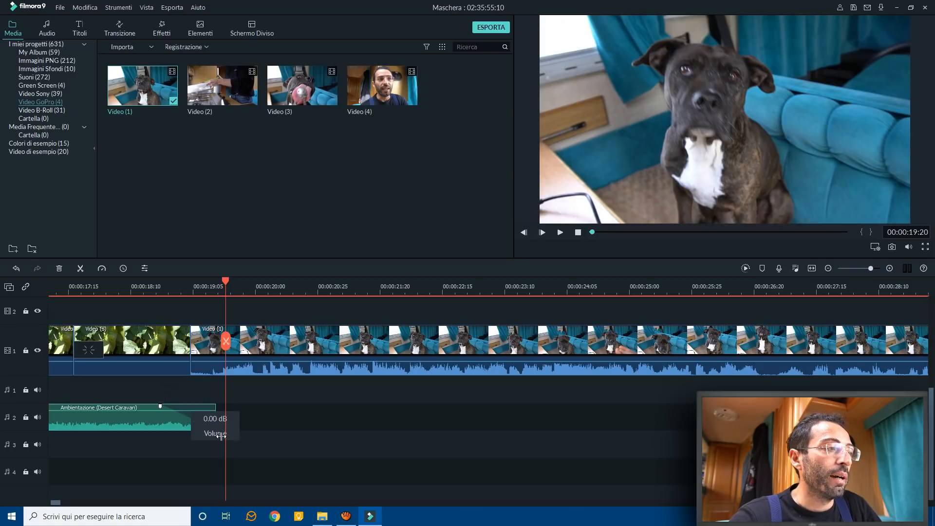
pyautogui.click(122, 287)
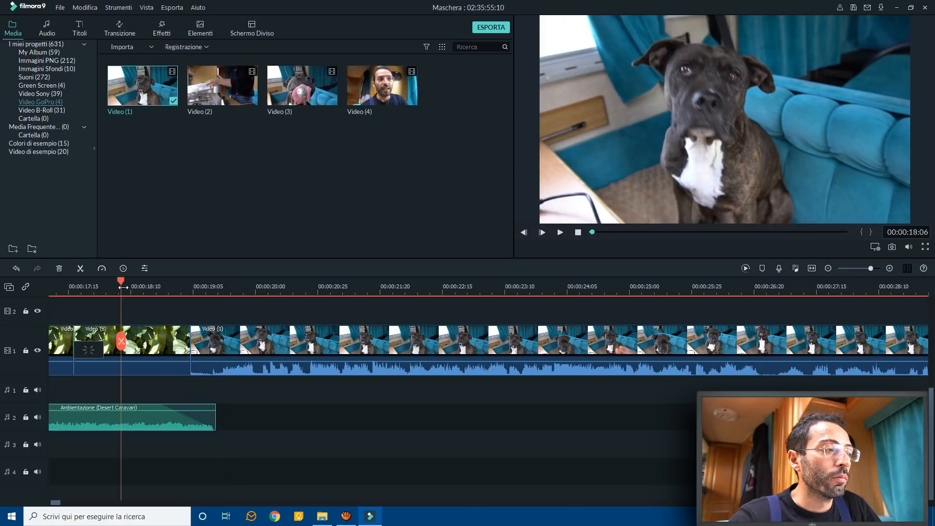
pyautogui.press('space')
pyautogui.press('space')
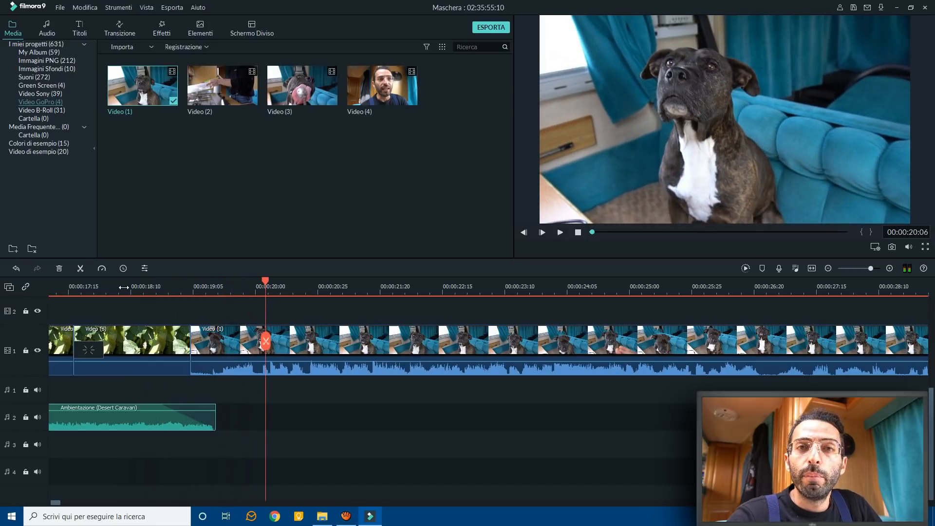
# Split the dog clip at 00:00:19:12, ripple-delete the portion before the cut, and preview the join with the leaf clip
pyautogui.click(211, 291)
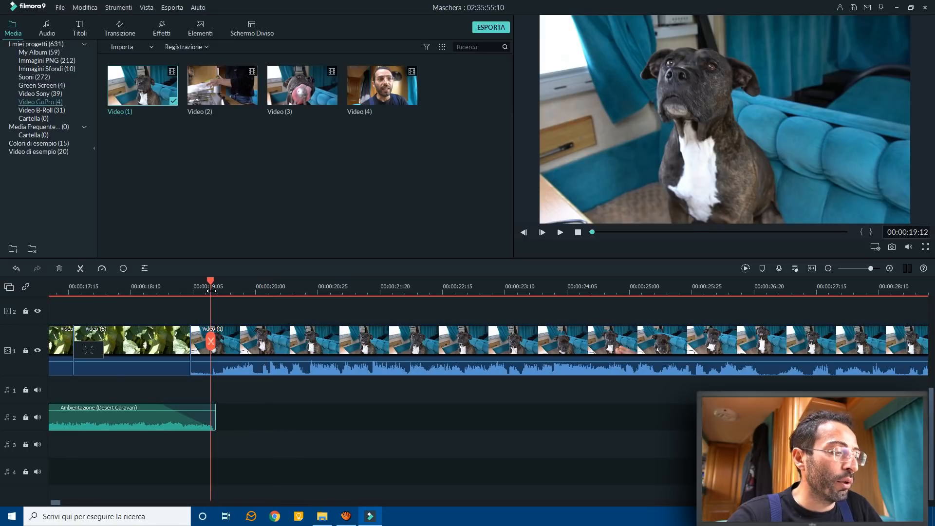
pyautogui.click(204, 344)
pyautogui.hotkey('ctrl', 'b')
pyautogui.click(202, 344)
pyautogui.hotkey('shift', 'Delete')
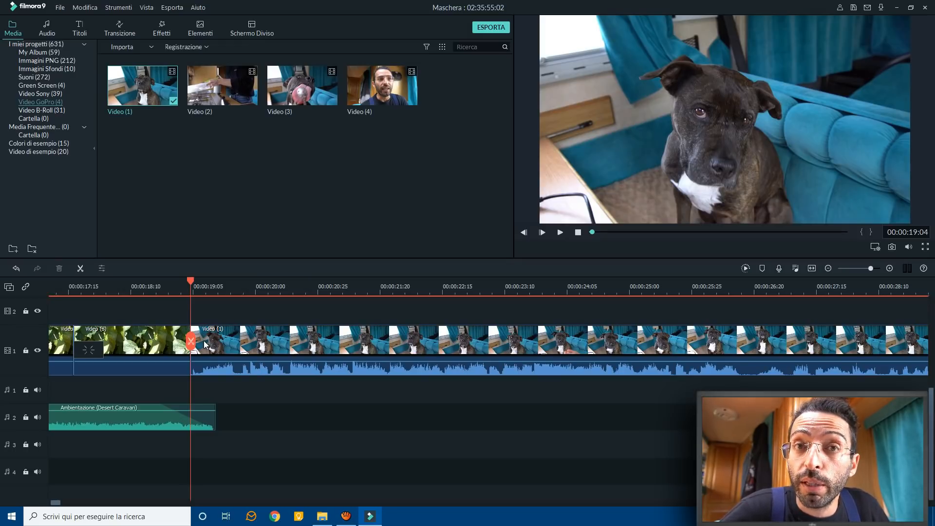
pyautogui.click(142, 288)
pyautogui.press('space')
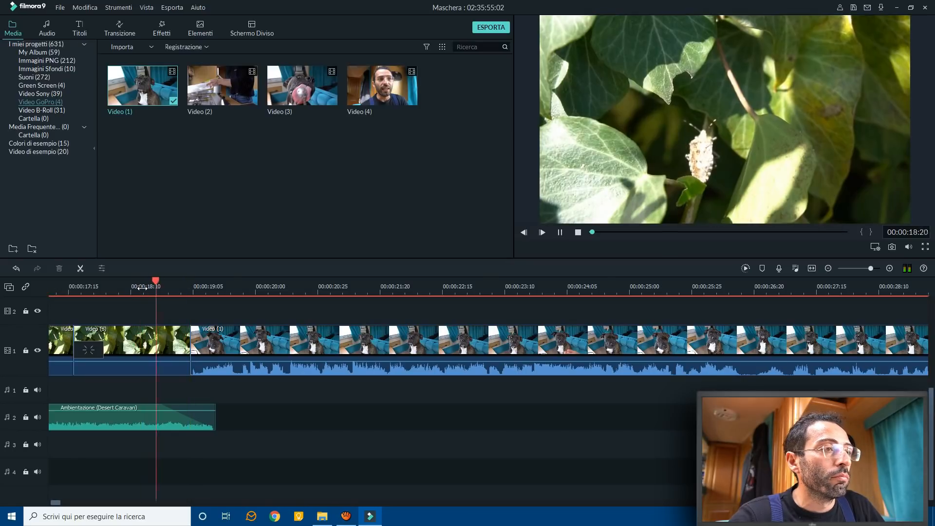
pyautogui.press('space')
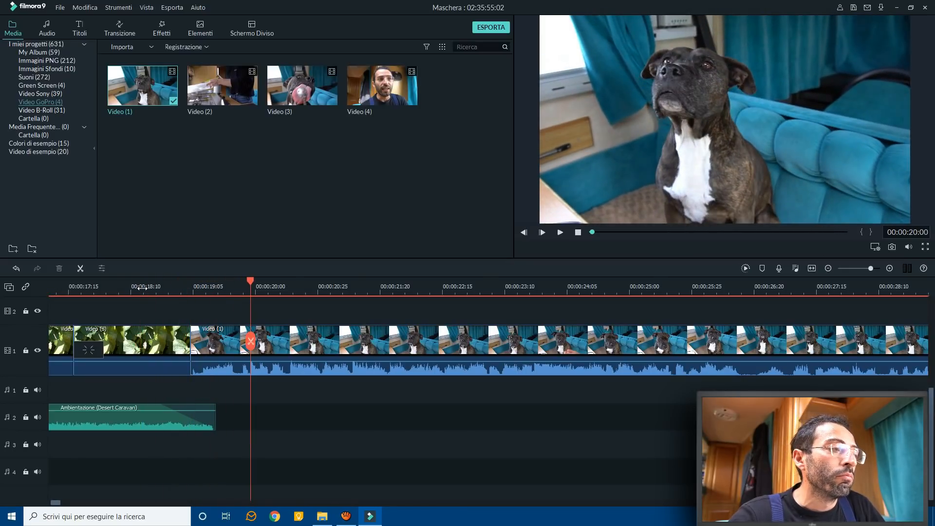
# Detach the dog clip's audio onto audio track 1 and split both its video and audio at 00:00:19:23
pyautogui.click(199, 343)
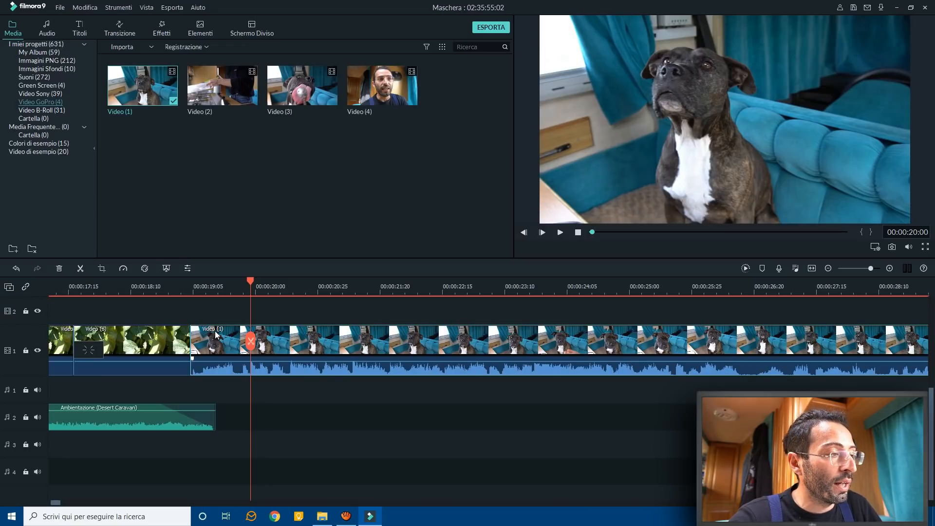
pyautogui.hotkey('ctrl', 'alt', 'd')
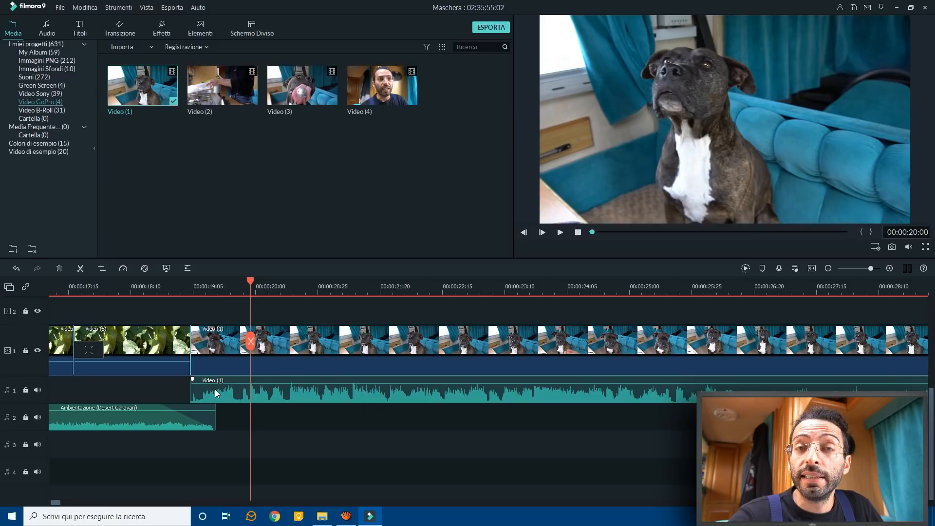
pyautogui.click(238, 285)
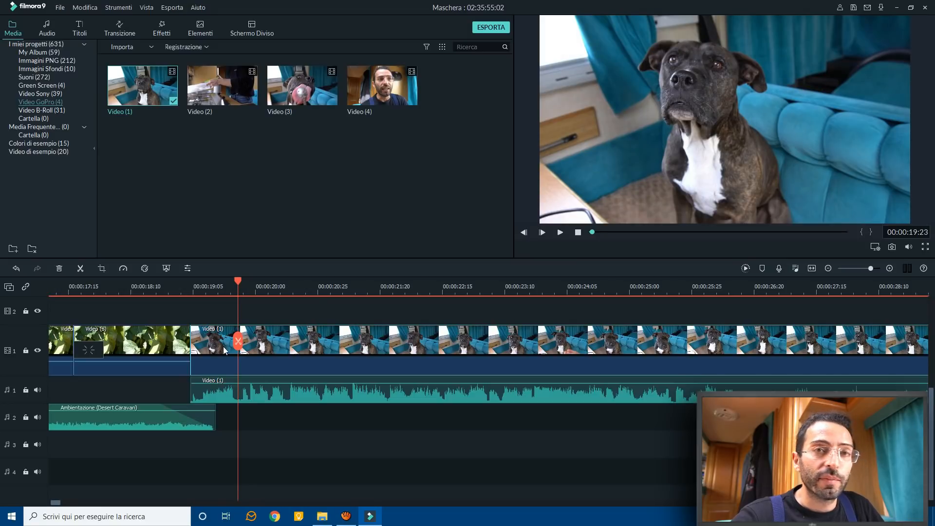
pyautogui.click(238, 341)
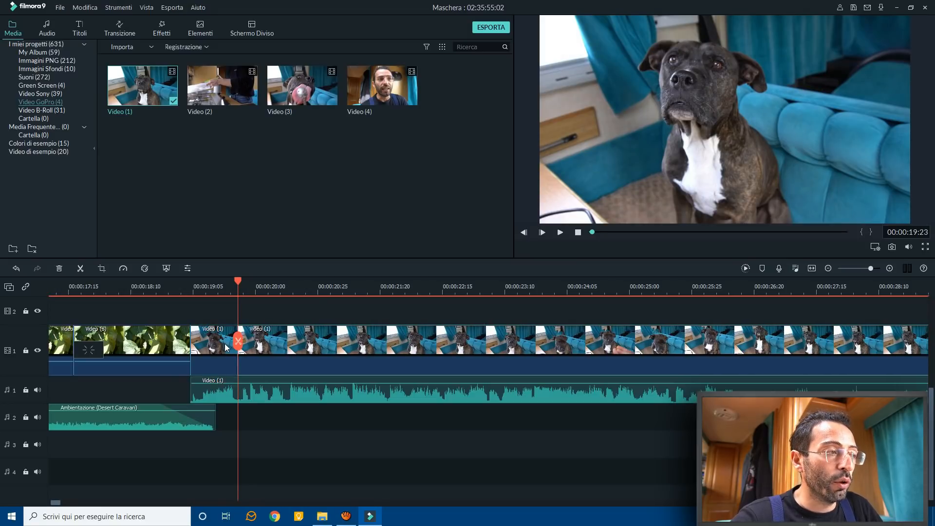
pyautogui.click(256, 393)
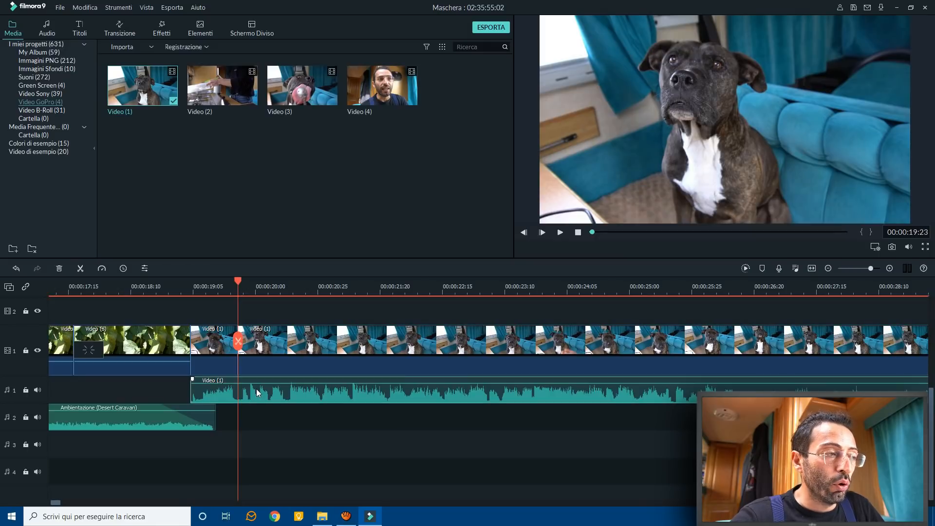
pyautogui.hotkey('ctrl', 'b')
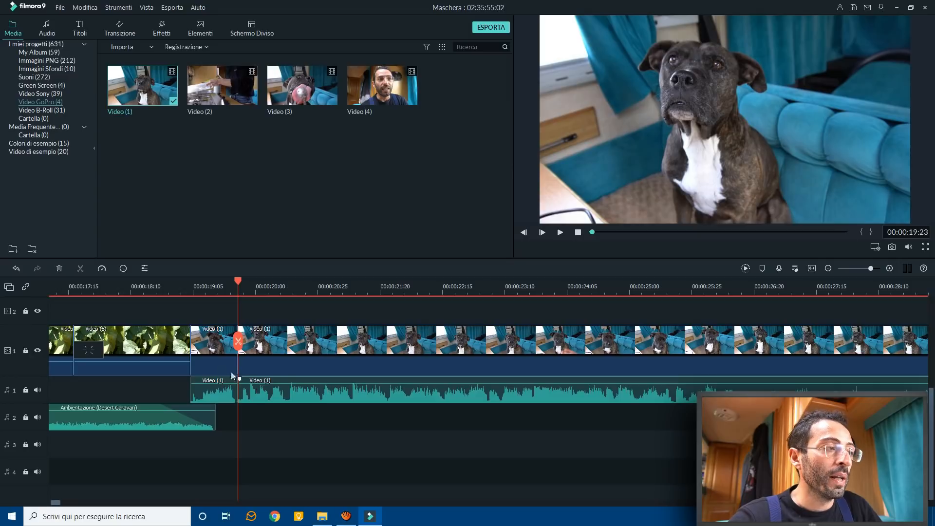
# Delete only the dog video's first piece and shift the rest earlier so its audio starts under the leaf clip, and preview the overlap
pyautogui.click(209, 346)
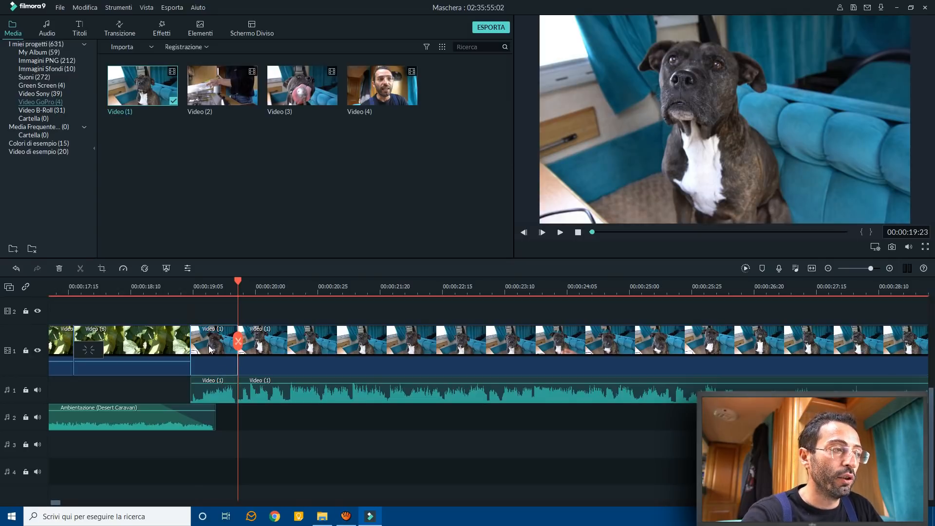
pyautogui.press('Delete')
pyautogui.click(240, 355)
pyautogui.moveTo(303, 346); pyautogui.dragTo(256, 346)
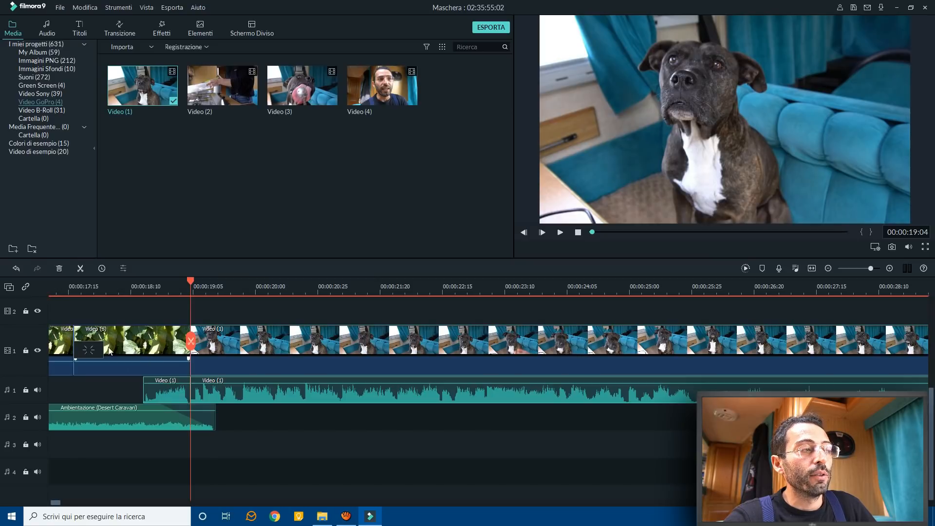
pyautogui.click(101, 289)
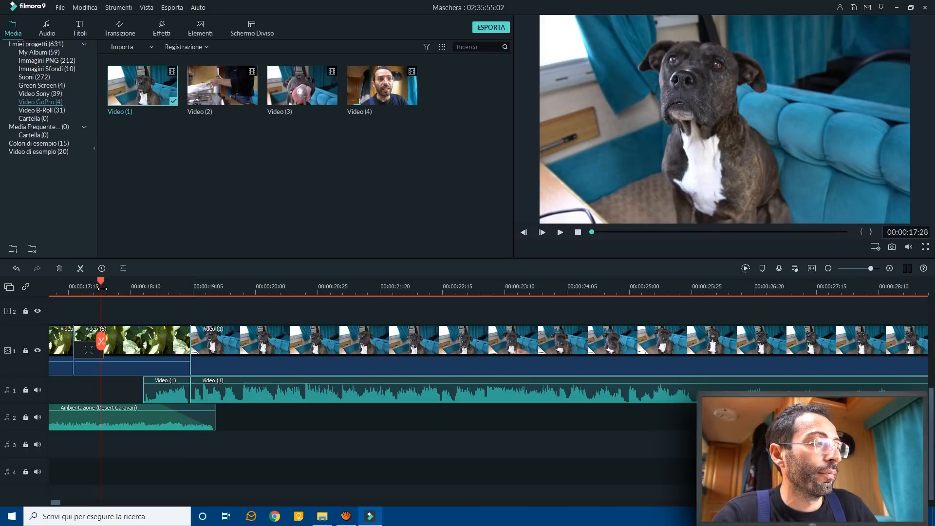
pyautogui.press('space')
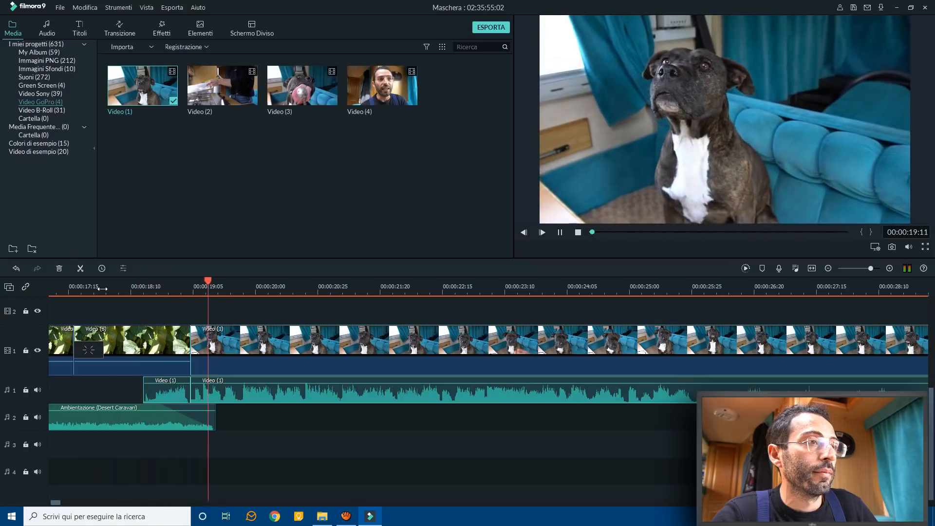
pyautogui.press('space')
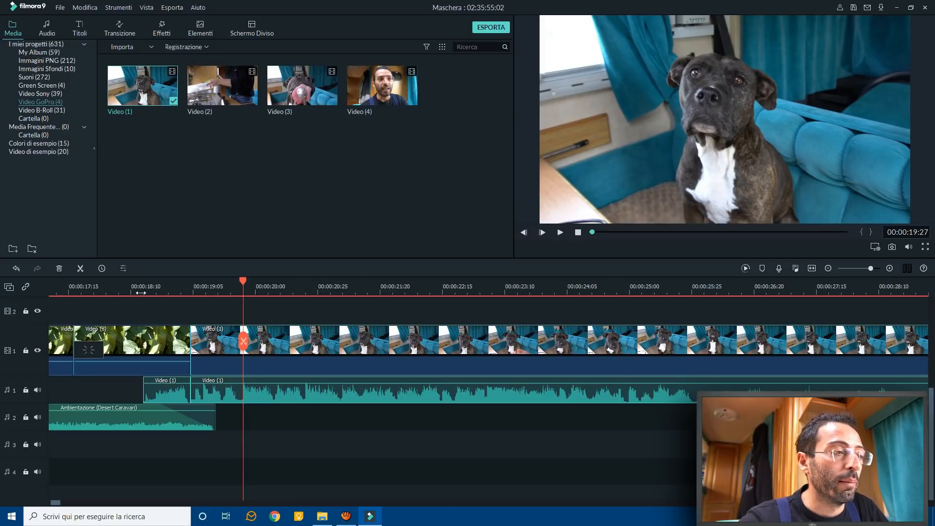
# Play the dog clip onward and replay it from about 00:00:25:25 to locate the section to cut out
pyautogui.press('space')
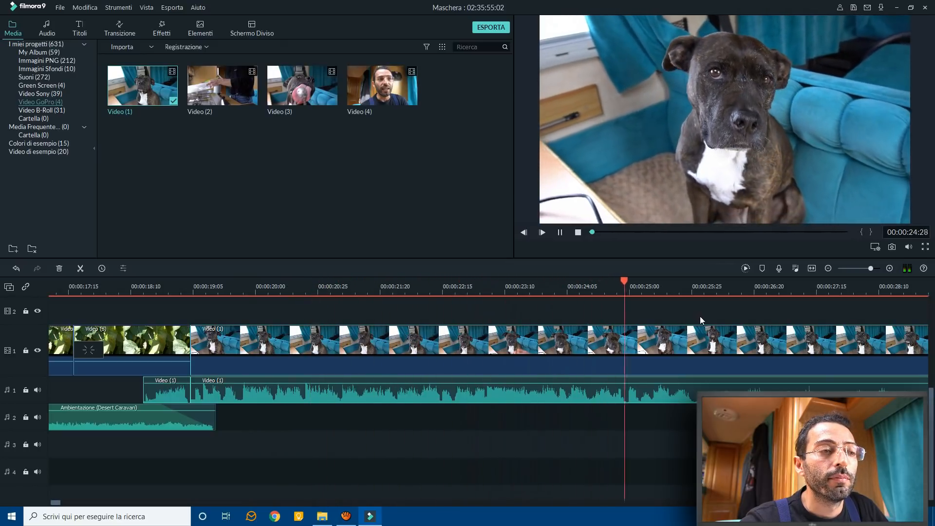
pyautogui.press('space')
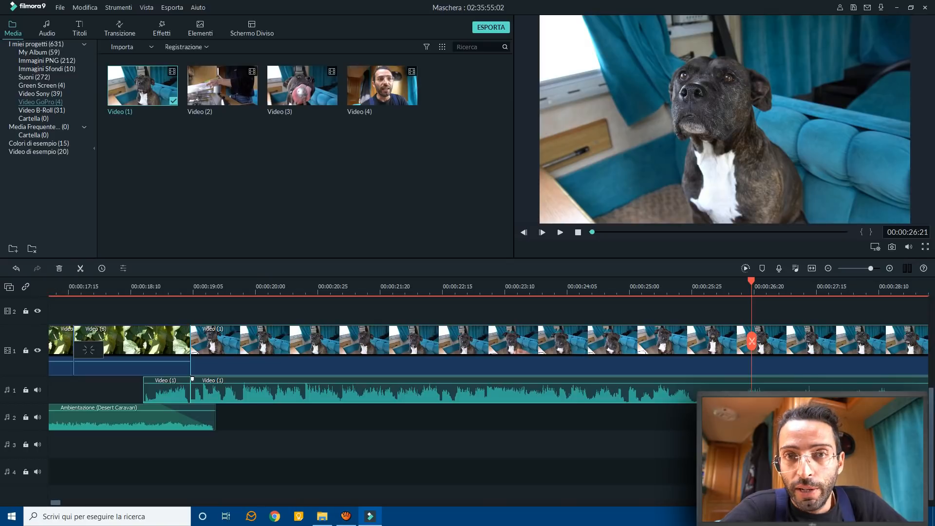
pyautogui.click(692, 291)
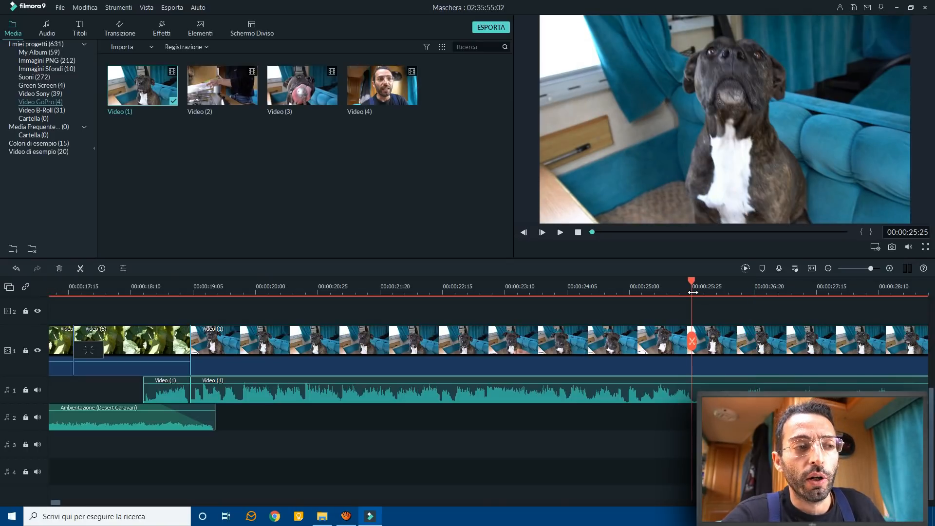
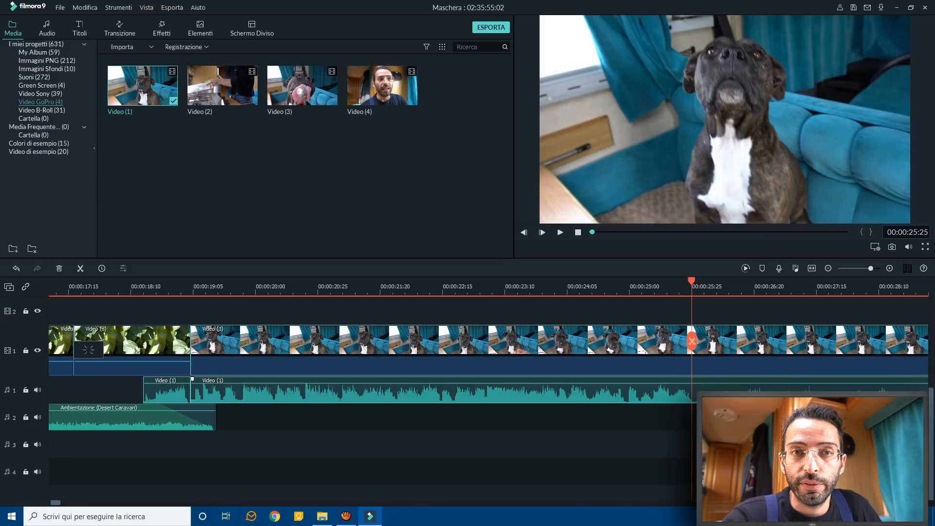
pyautogui.moveTo(770, 443); pyautogui.dragTo(726, 322)
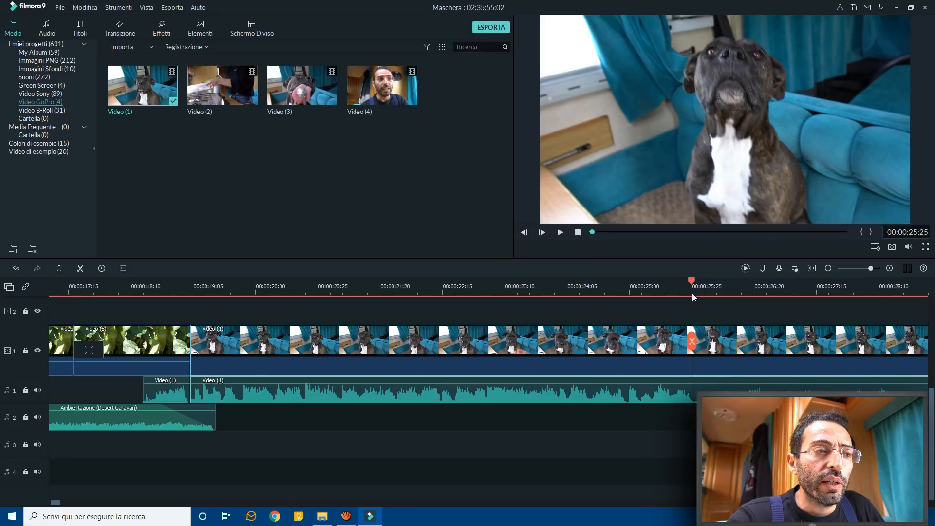
pyautogui.press('space')
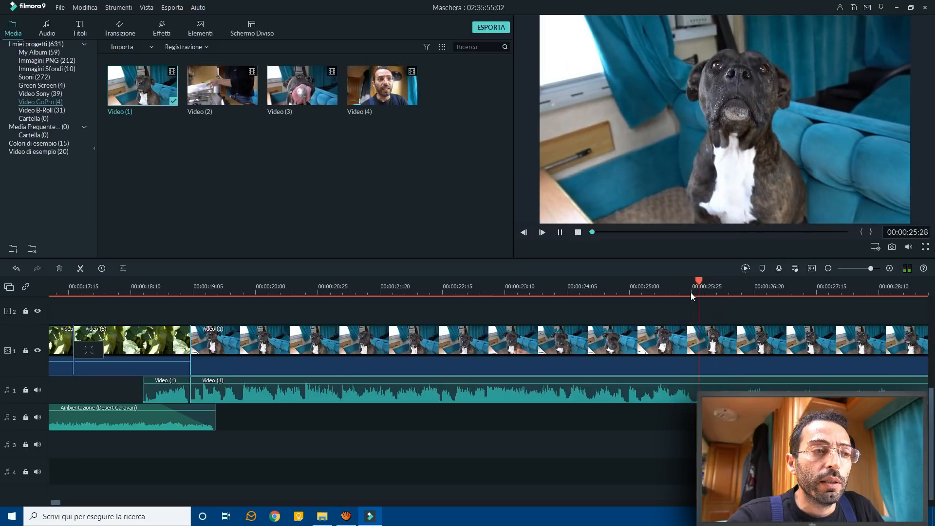
pyautogui.click(690, 292)
pyautogui.press('space')
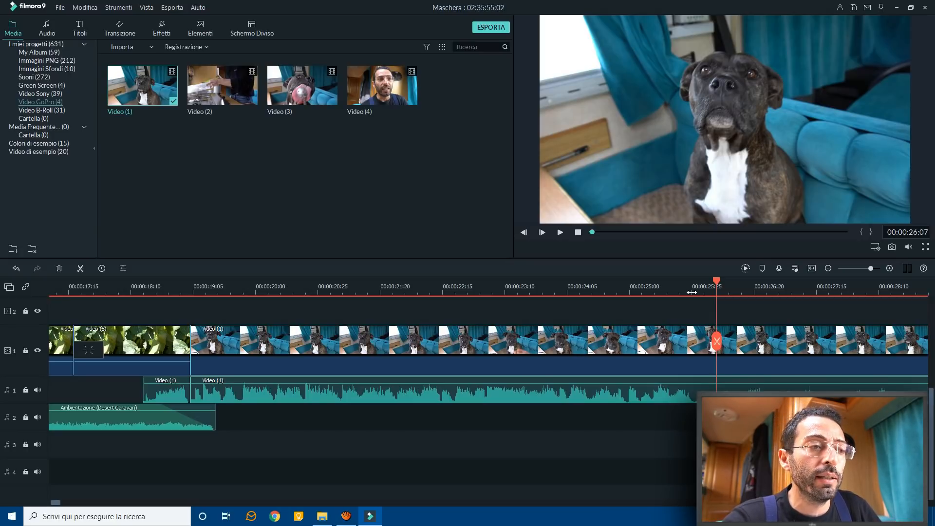
pyautogui.press('space')
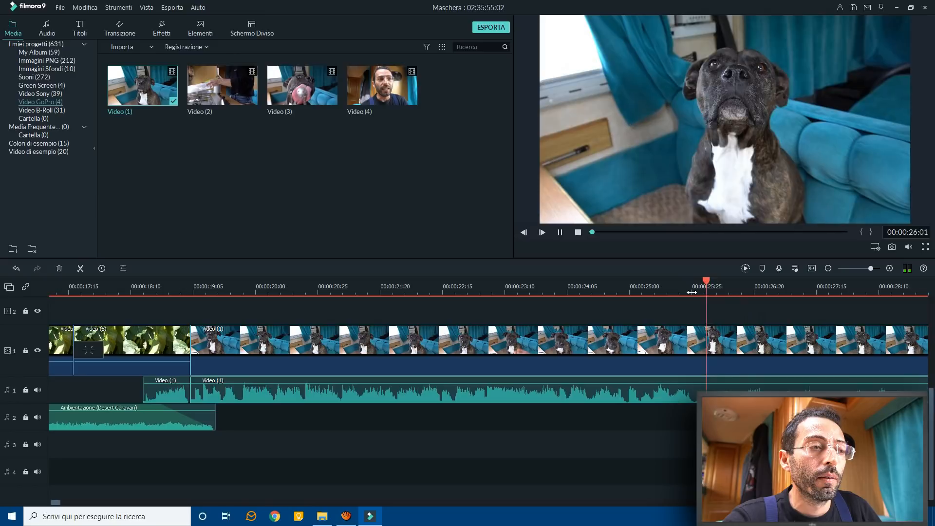
# Pin down the first cut point by replaying it, and split the dog clip's video and audio at 00:00:25:25
pyautogui.click(690, 292)
pyautogui.click(692, 291)
pyautogui.click(692, 291)
pyautogui.press('space')
pyautogui.click(692, 291)
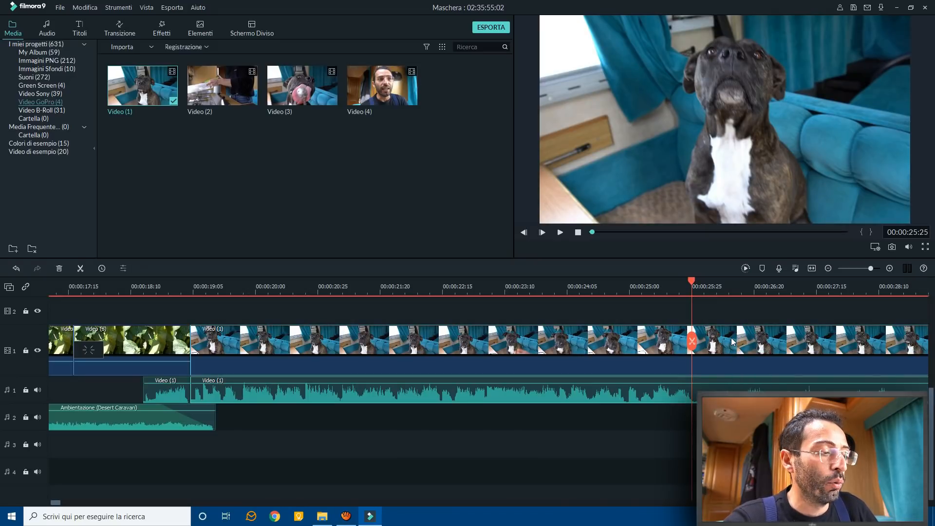
pyautogui.hotkey('ctrl', 'b')
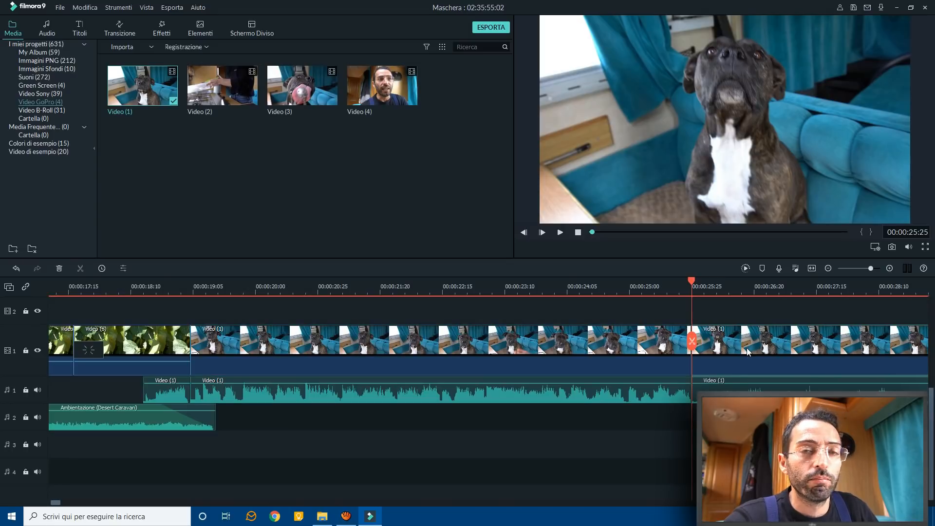
# Check playback around 00:00:26:03 and split the dog clip's video and audio at 00:00:26:02
pyautogui.click(713, 293)
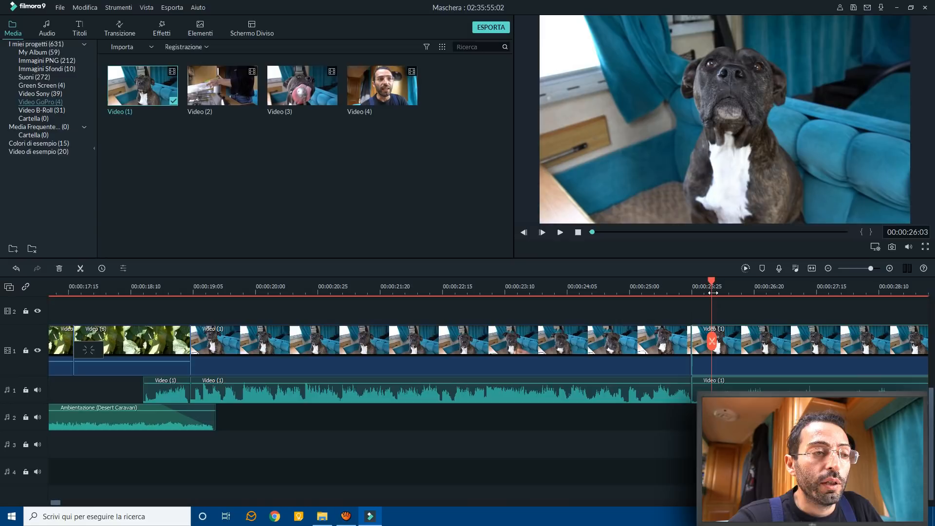
pyautogui.press('space')
pyautogui.click(711, 293)
pyautogui.click(711, 293)
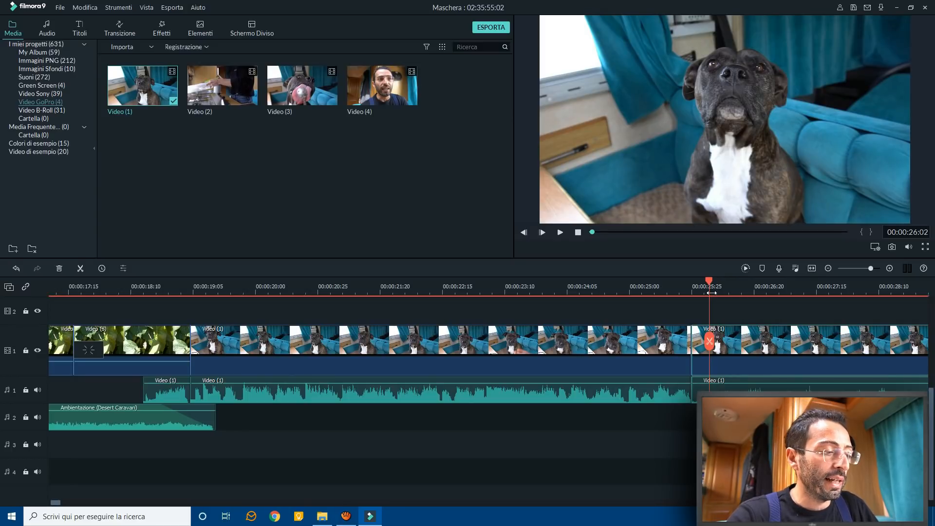
pyautogui.click(710, 341)
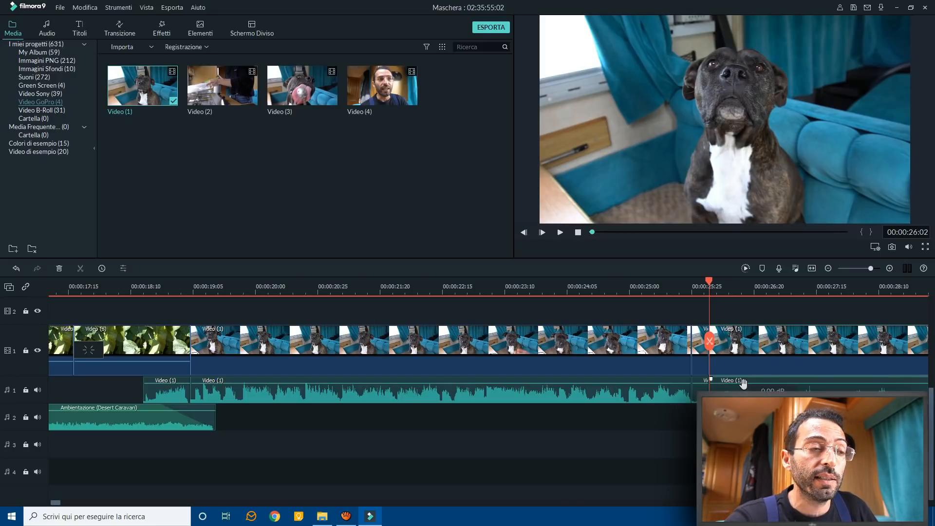
# Ripple-delete the short dog video and audio segment between the two cuts and move the playhead back to 00:00:24:29
pyautogui.click(702, 392)
pyautogui.keyDown('ctrl'); pyautogui.click(705, 358); pyautogui.keyUp('ctrl')
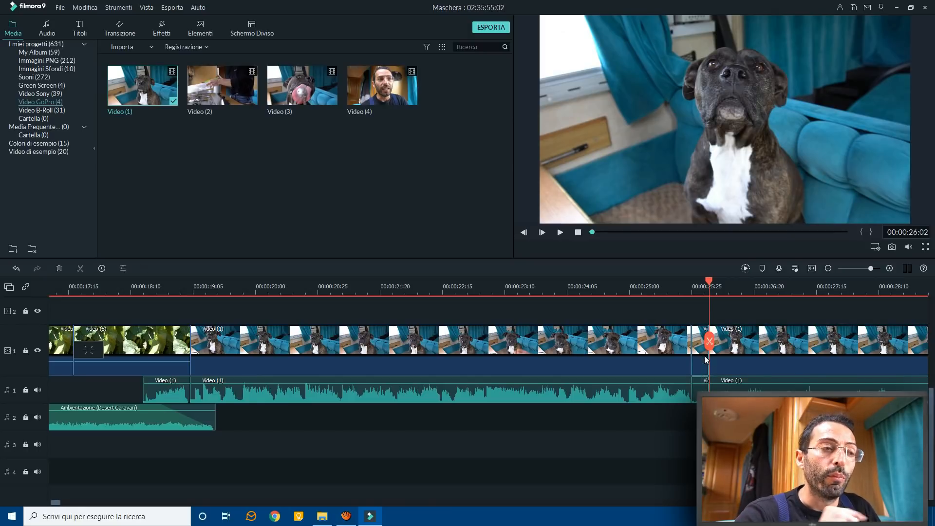
pyautogui.press('Delete')
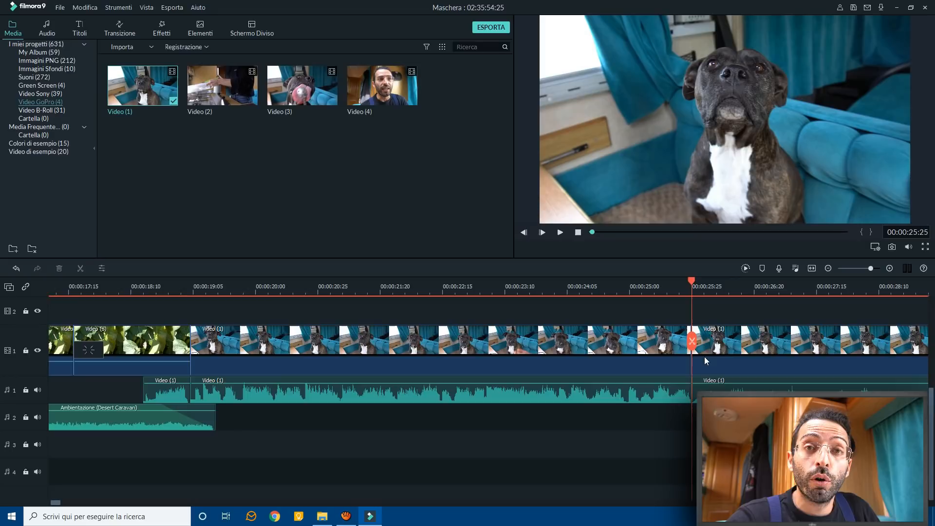
pyautogui.click(629, 287)
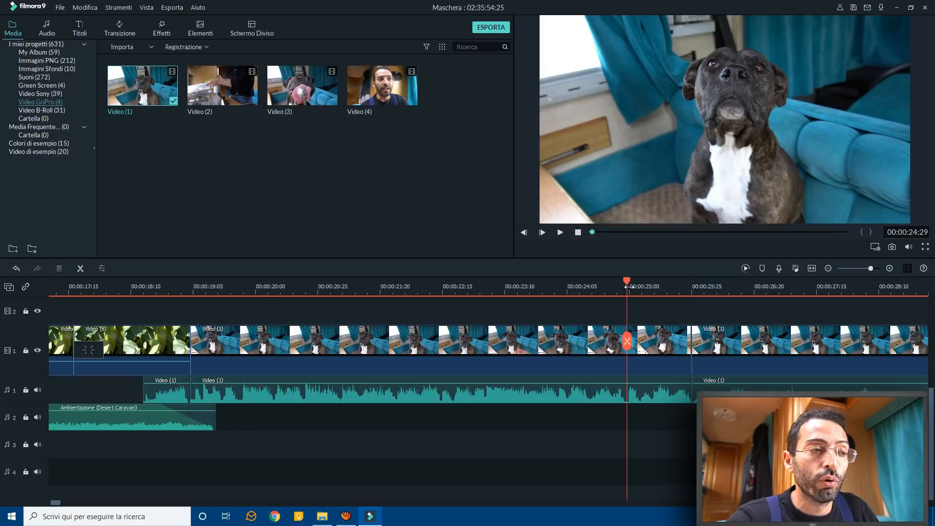
# Play the dog clip onward to find where the camera swings away, and split its video and audio at 00:00:28:10
pyautogui.press('space')
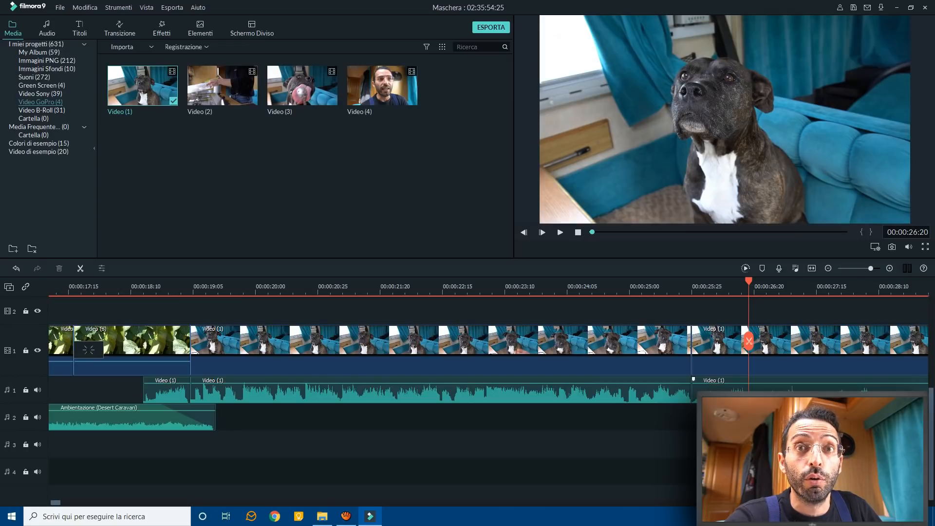
pyautogui.press('space')
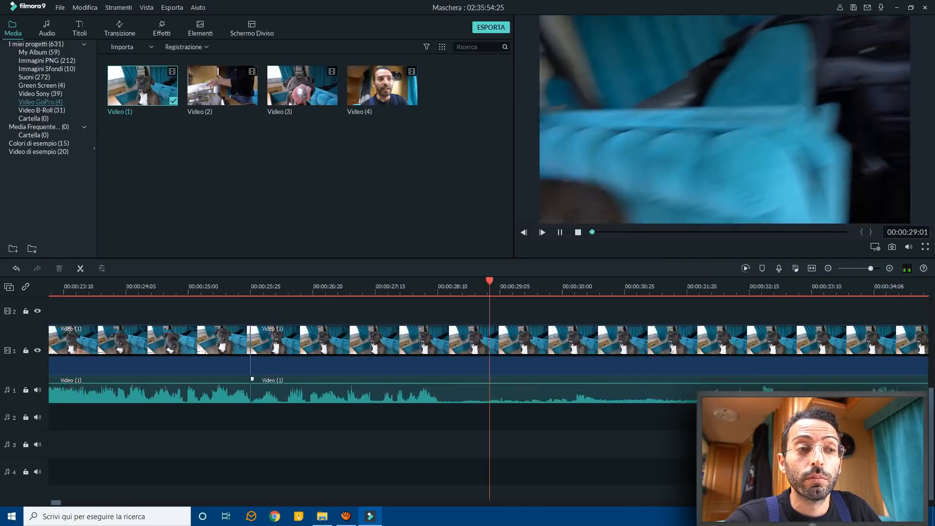
pyautogui.press('space')
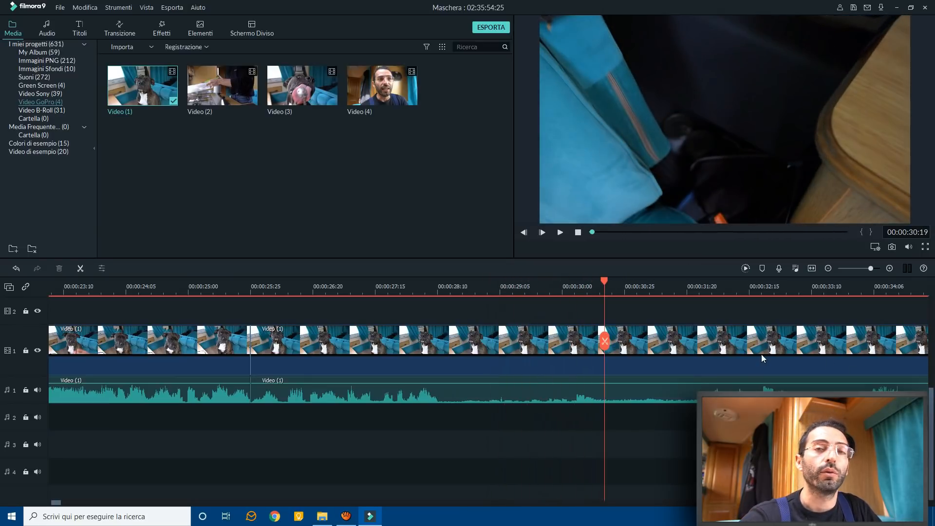
pyautogui.moveTo(445, 292)
pyautogui.mouseDown()
pyautogui.moveTo(463, 292)
pyautogui.moveTo(434, 297)
pyautogui.mouseUp()
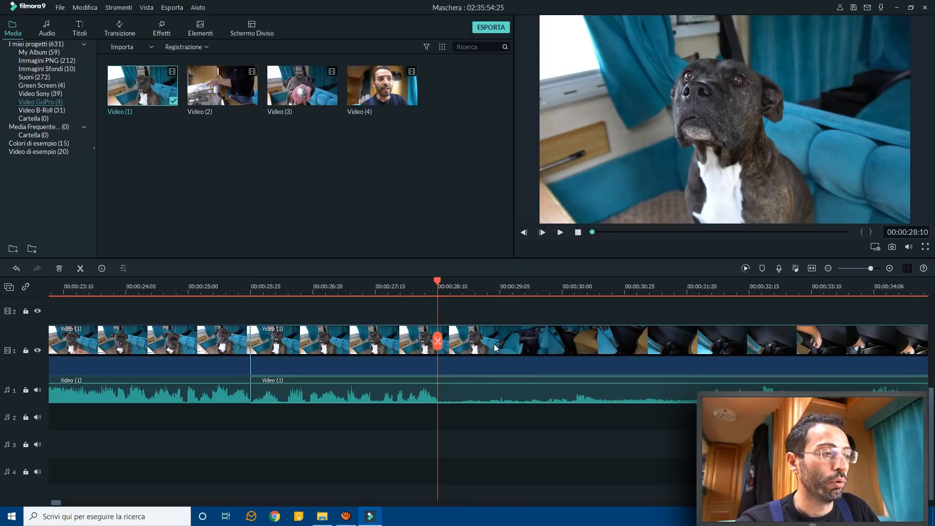
pyautogui.hotkey('ctrl', 'b')
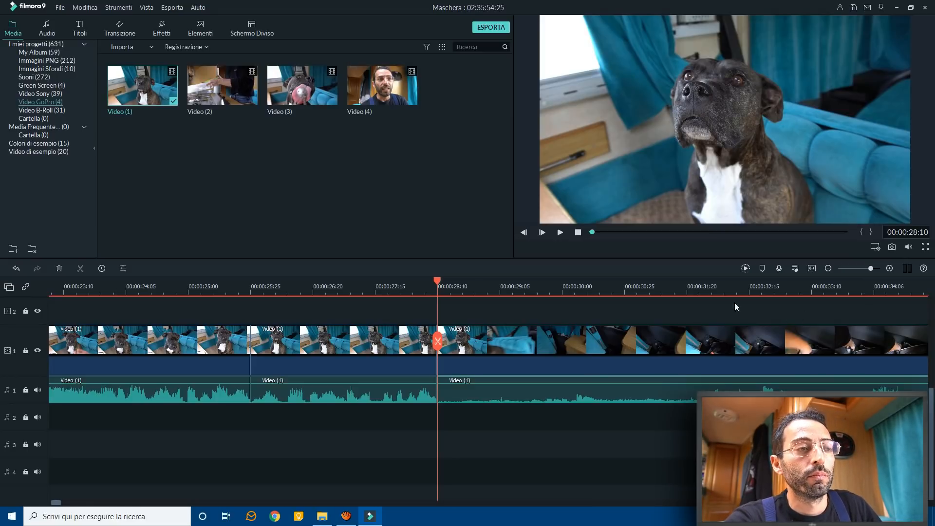
# Try splitting the clip at 00:00:31:28, ripple-deleting the section back to the 00:00:28:10 cut, and playing across the join
pyautogui.click(708, 290)
pyautogui.press('space')
pyautogui.press('space')
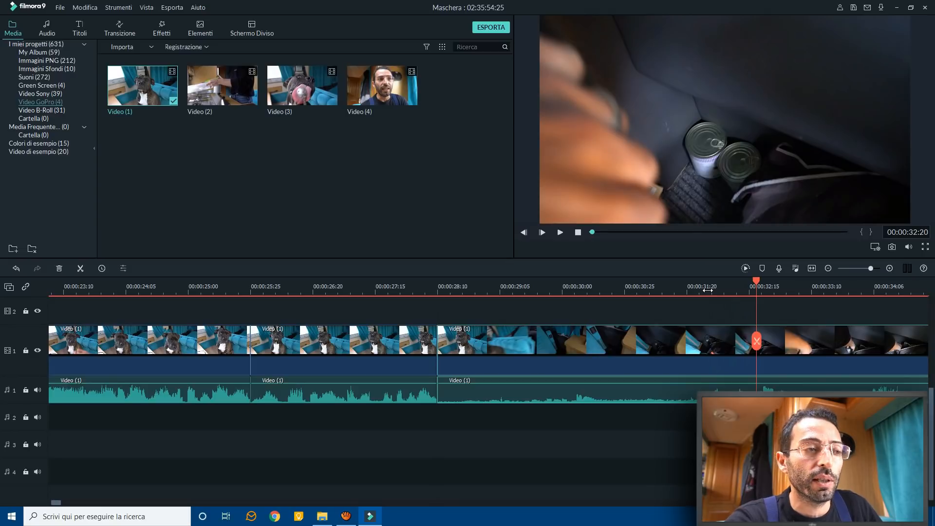
pyautogui.click(708, 290)
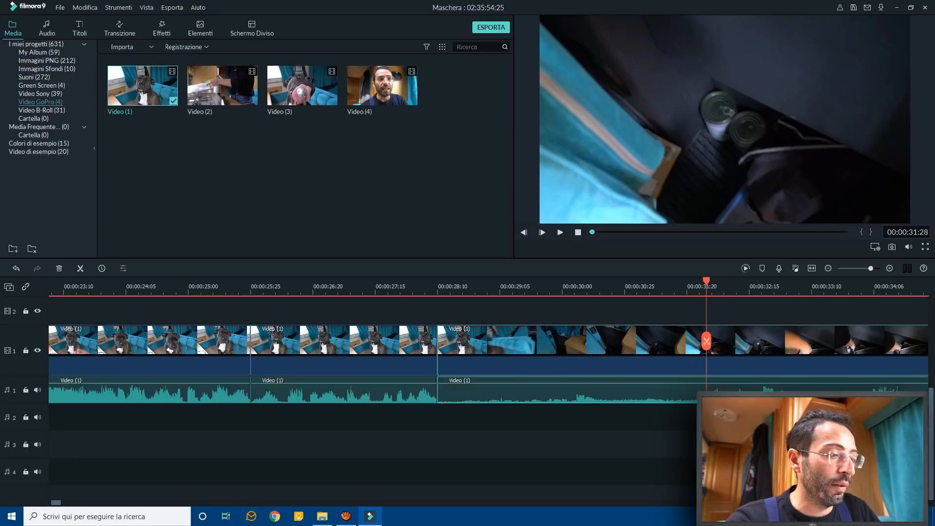
pyautogui.click(707, 341)
pyautogui.click(628, 341)
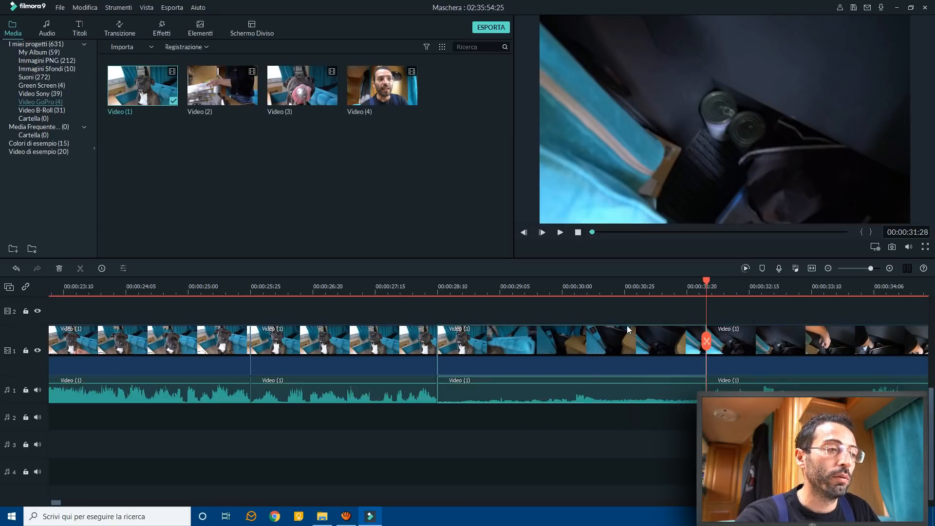
pyautogui.press('Delete')
pyautogui.click(380, 291)
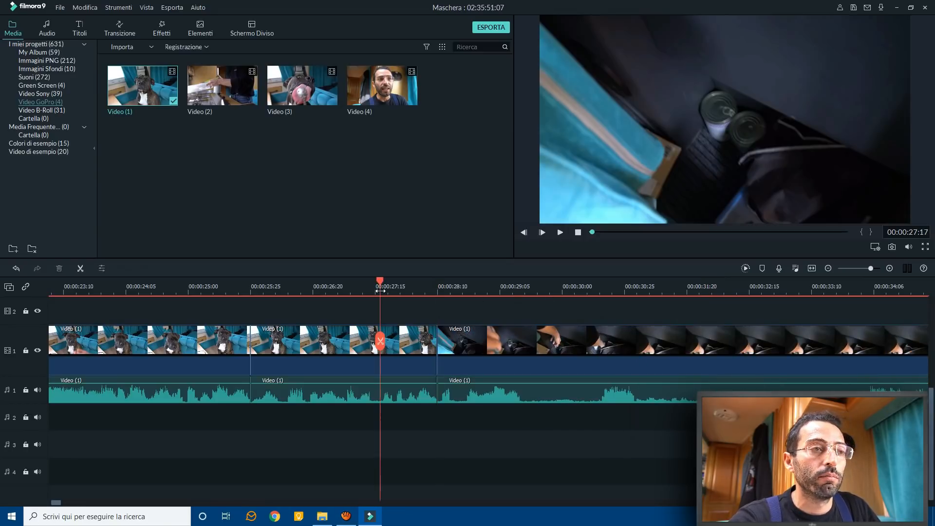
pyautogui.press('space')
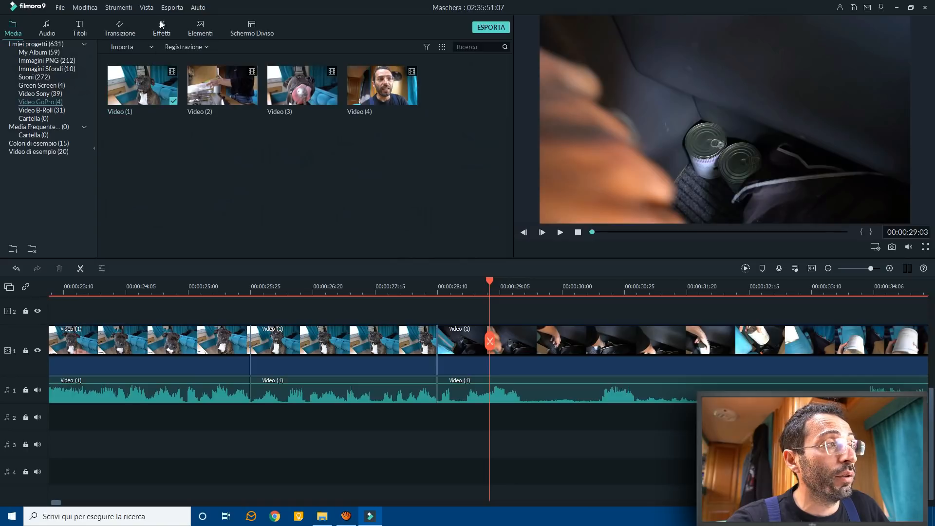
# Try a Spingi transition at the start of the clip after the 00:00:28:10 cut, adjust its length, and play it
pyautogui.click(112, 33)
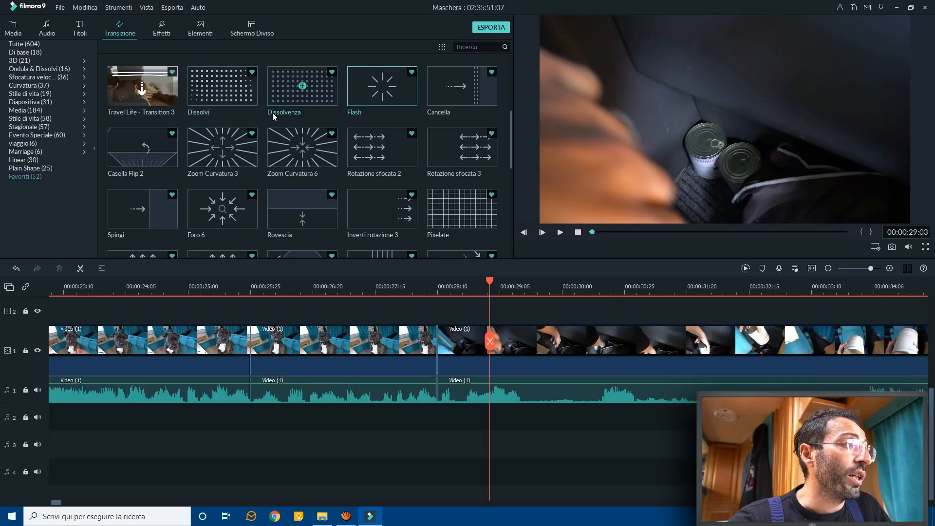
pyautogui.moveTo(159, 212); pyautogui.dragTo(457, 353)
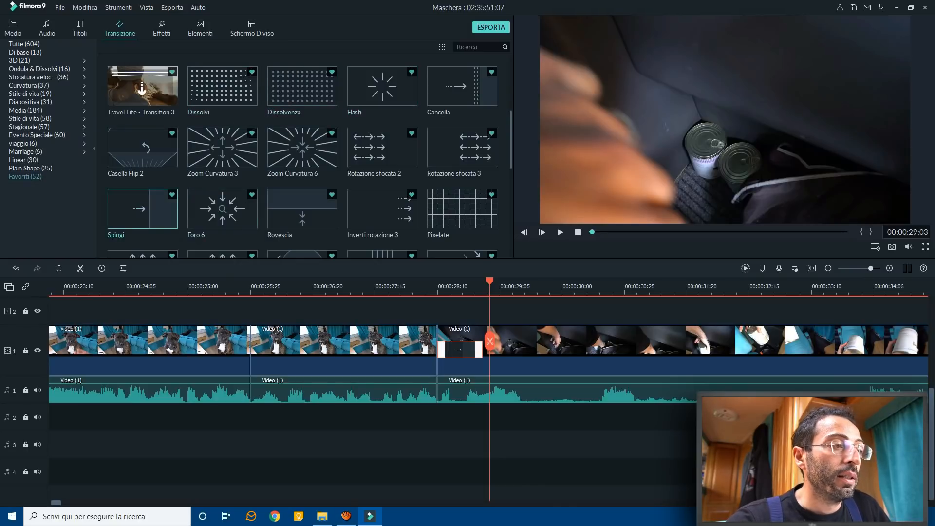
pyautogui.moveTo(482, 353); pyautogui.dragTo(568, 360)
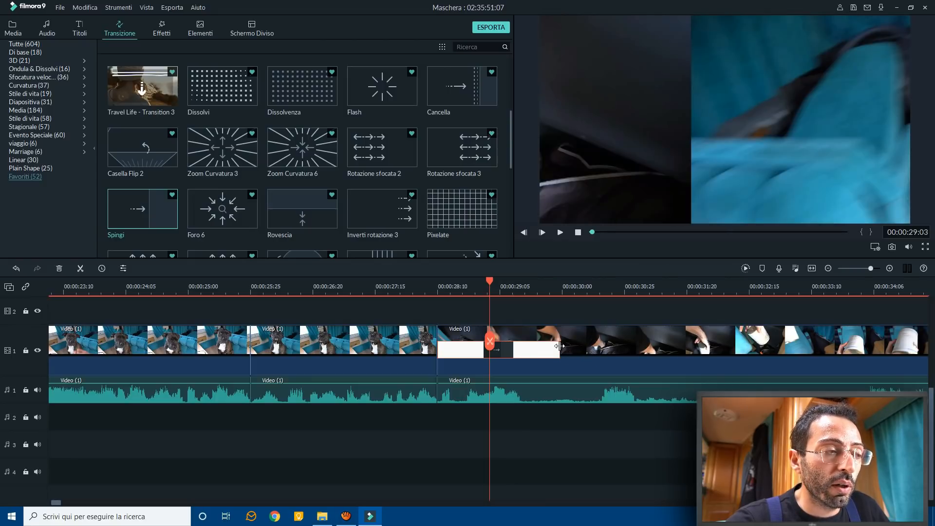
pyautogui.moveTo(559, 346); pyautogui.dragTo(465, 350)
pyautogui.click(395, 286)
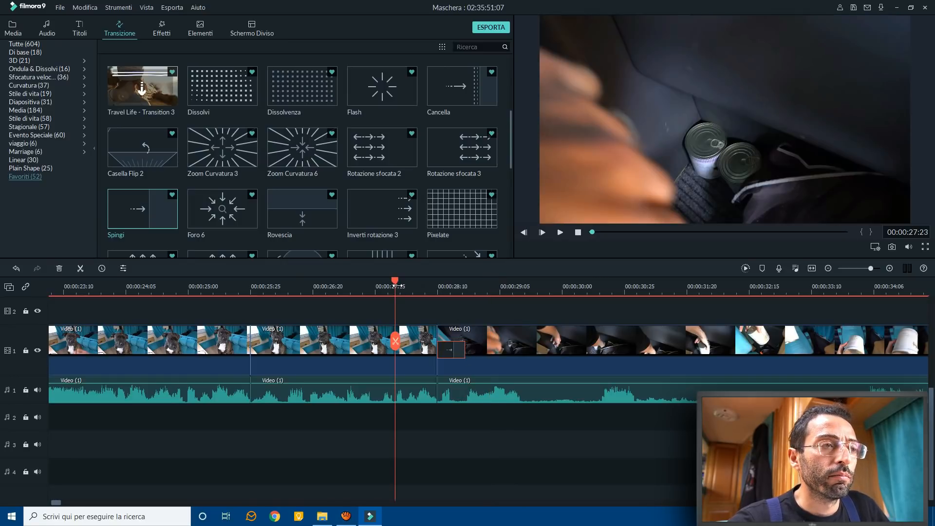
pyautogui.press('space')
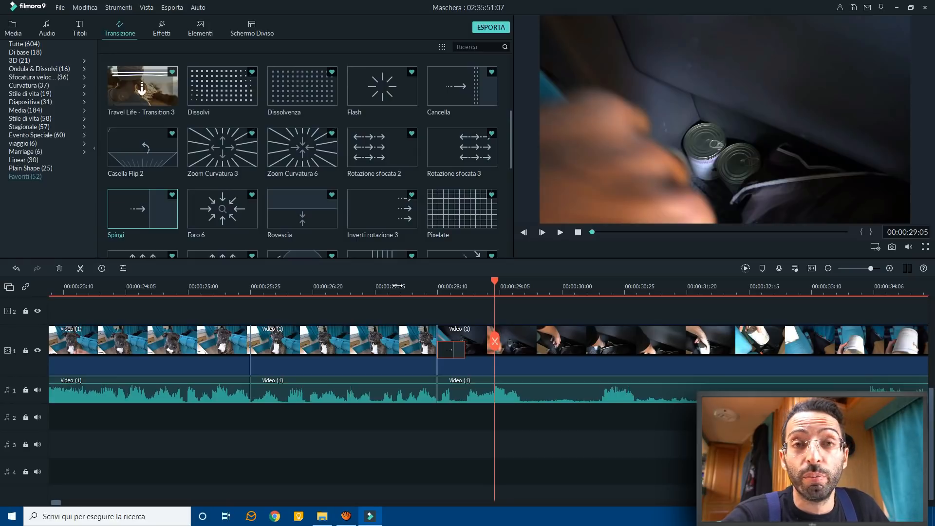
# Undo the Spingi transition's resizing and insertion, and the ripple deletion before it
pyautogui.hotkey('ctrl', 'z')
pyautogui.hotkey('ctrl', 'z')
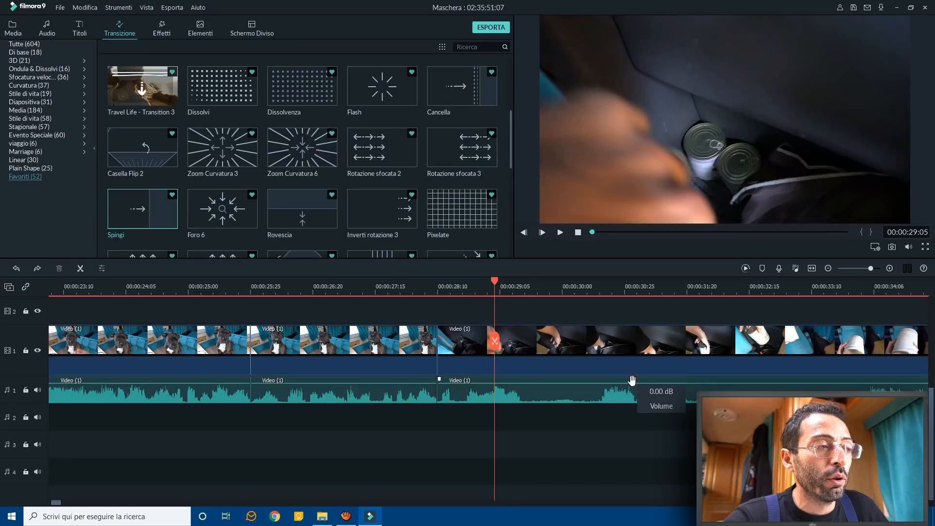
pyautogui.hotkey('ctrl', 'z')
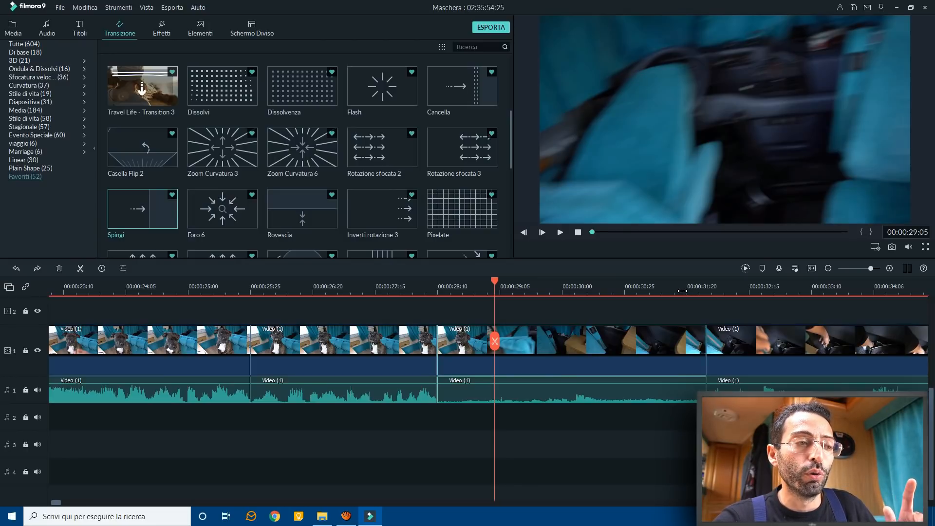
# Undo the split at 00:00:31:28 and split the clip's video and audio at 00:00:31:17 instead
pyautogui.click(680, 291)
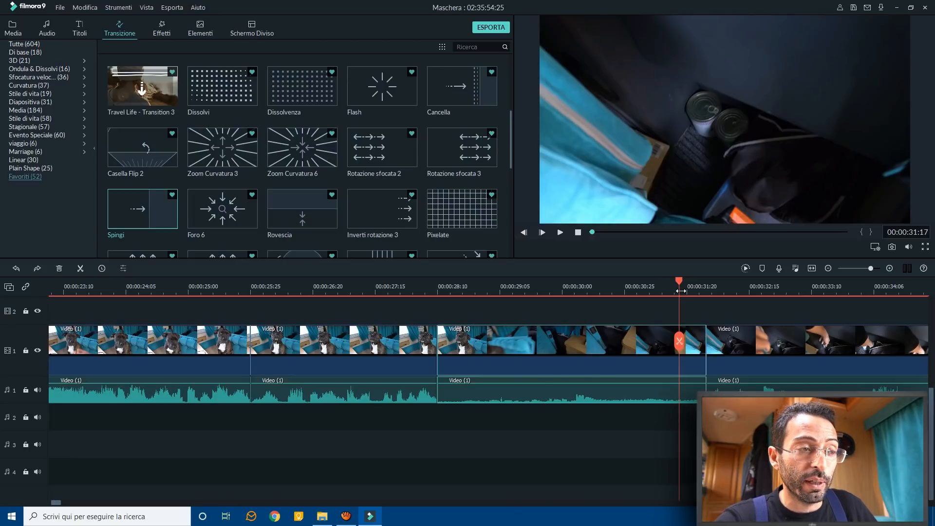
pyautogui.hotkey('ctrl', 'z')
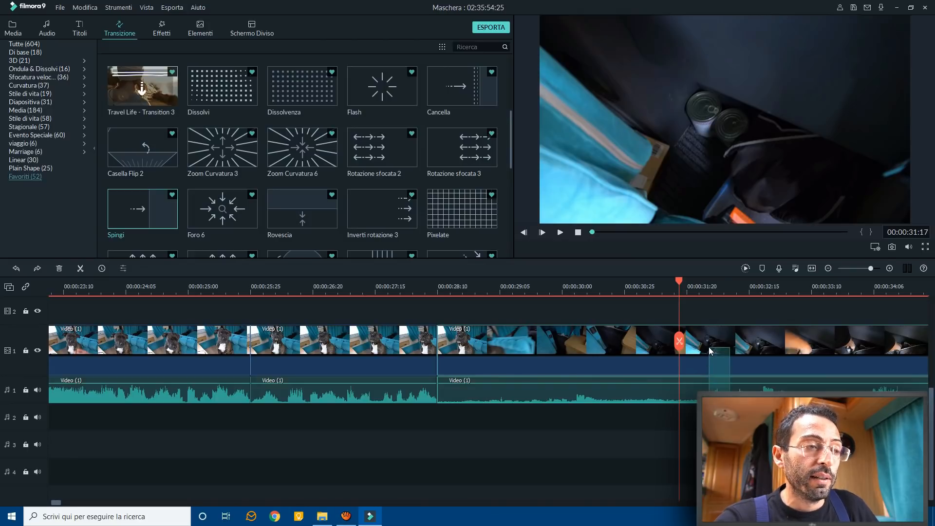
pyautogui.hotkey('ctrl', 'b')
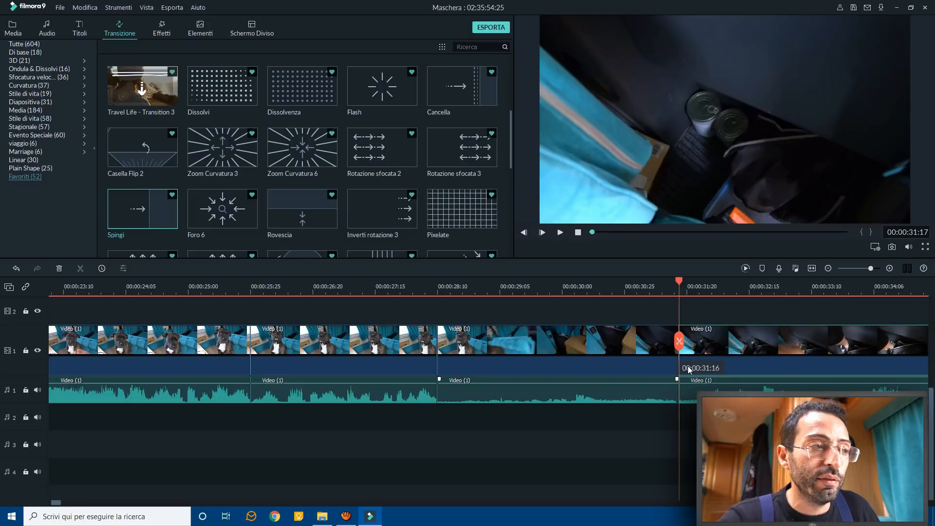
# Ripple-delete the video and audio between the 00:00:28:10 and 00:00:31:17 cuts, and select the clip that follows
pyautogui.moveTo(612, 311); pyautogui.dragTo(626, 431)
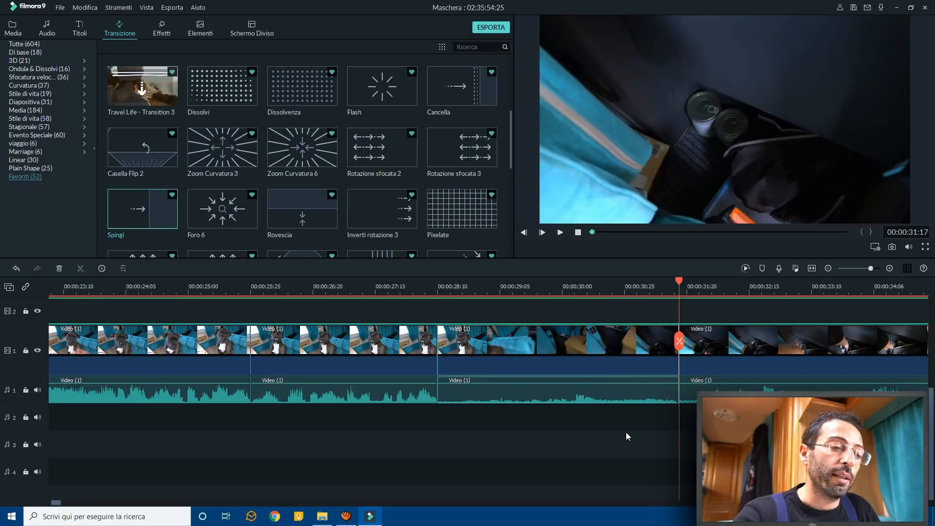
pyautogui.press('Delete')
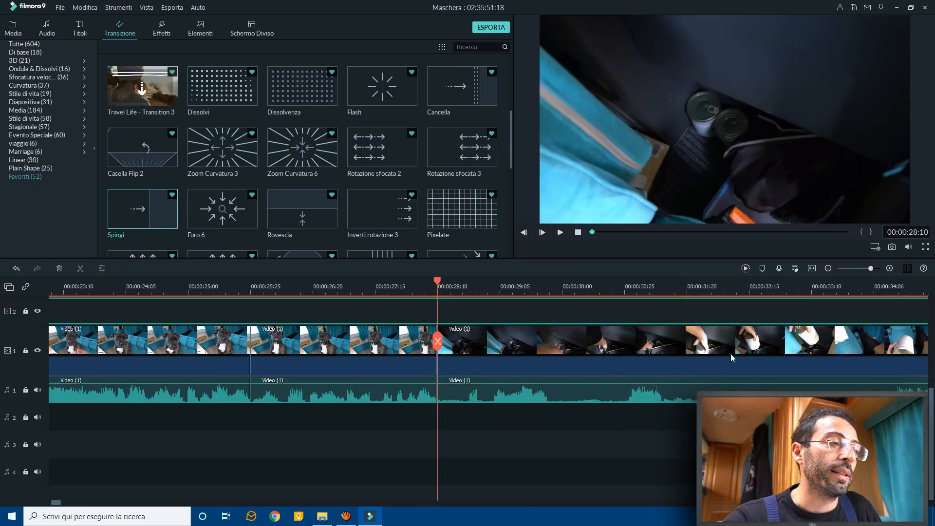
pyautogui.moveTo(562, 452); pyautogui.dragTo(474, 318)
pyautogui.moveTo(550, 446); pyautogui.dragTo(495, 325)
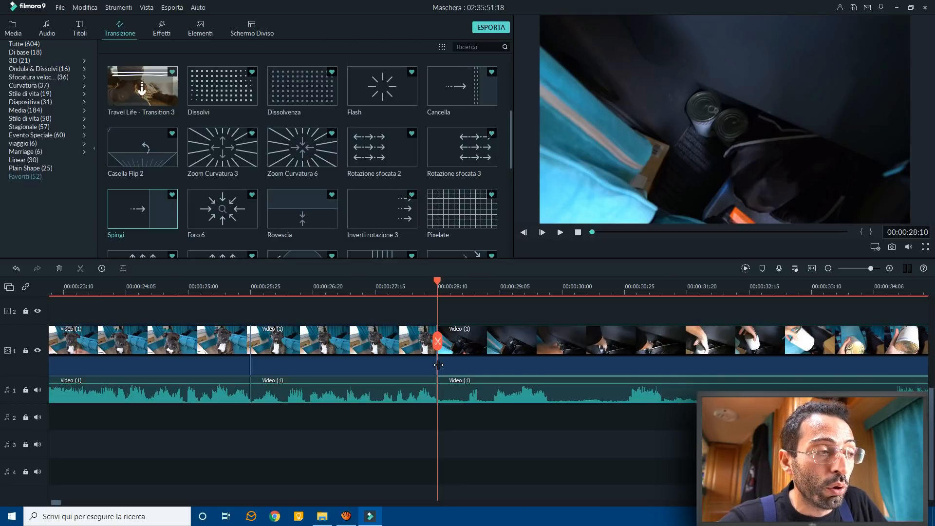
pyautogui.moveTo(438, 364)
pyautogui.mouseDown()
pyautogui.moveTo(469, 366)
pyautogui.moveTo(367, 375)
pyautogui.moveTo(439, 376)
pyautogui.mouseUp()
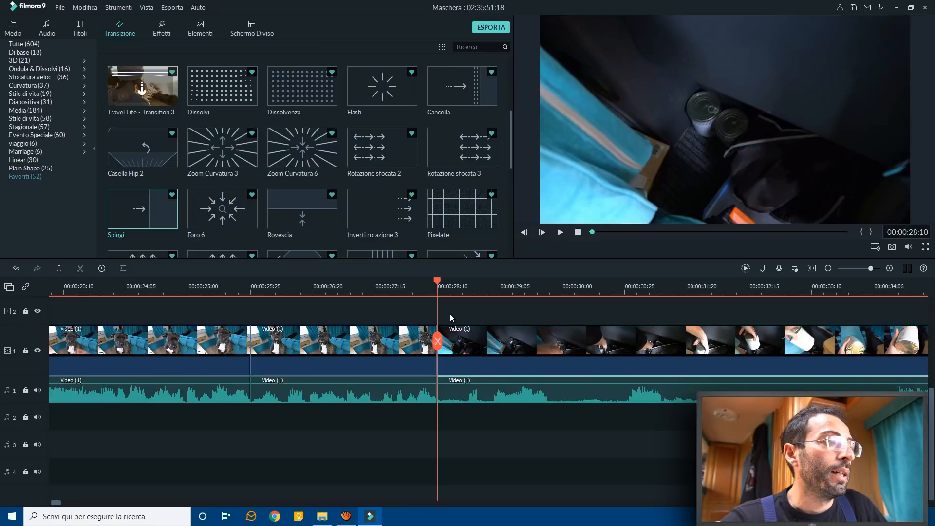
# Apply the Spingi transition to the start of the clip at the 00:00:28:10 cut and shorten it
pyautogui.moveTo(167, 213)
pyautogui.moveTo(206, 235); pyautogui.dragTo(467, 363)
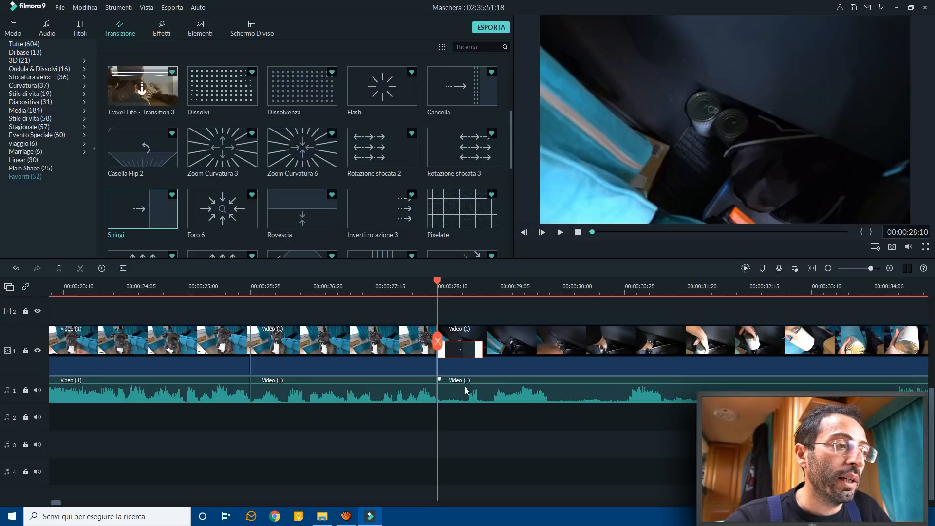
pyautogui.click(479, 351)
pyautogui.moveTo(479, 352); pyautogui.dragTo(469, 370)
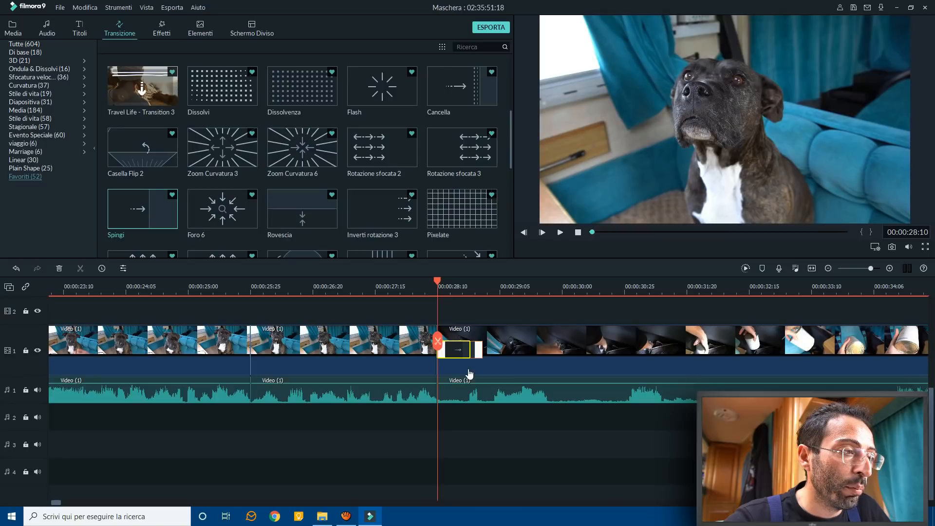
pyautogui.click(469, 376)
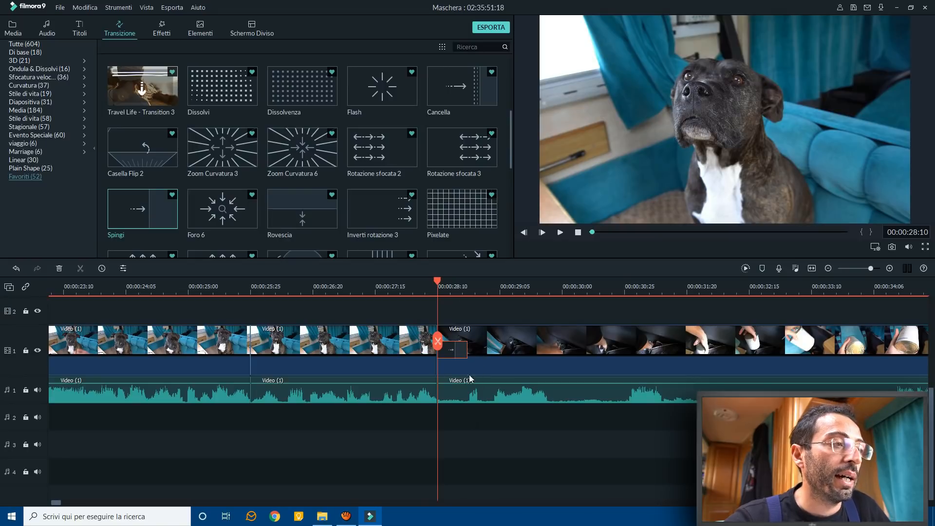
# Play the timeline across the shortened Spingi transition twice to check the join
pyautogui.click(359, 287)
pyautogui.press('space')
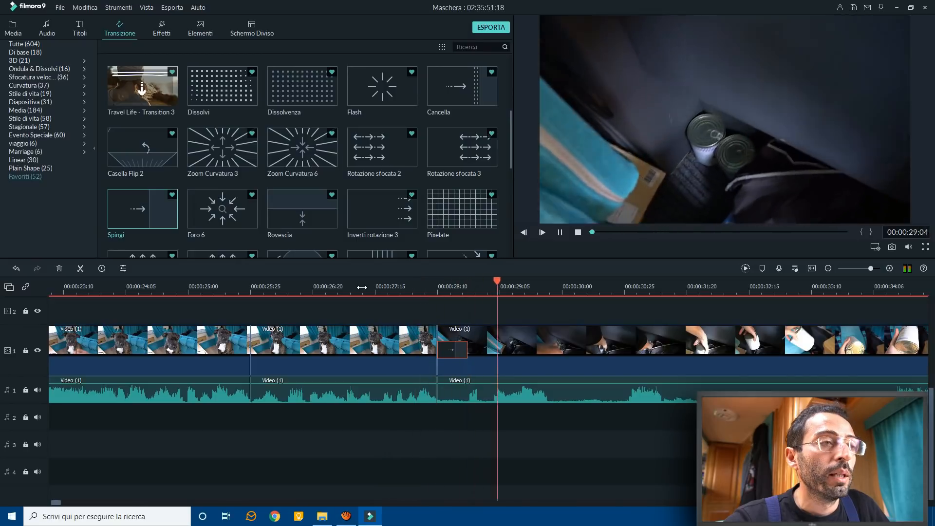
pyautogui.press('space')
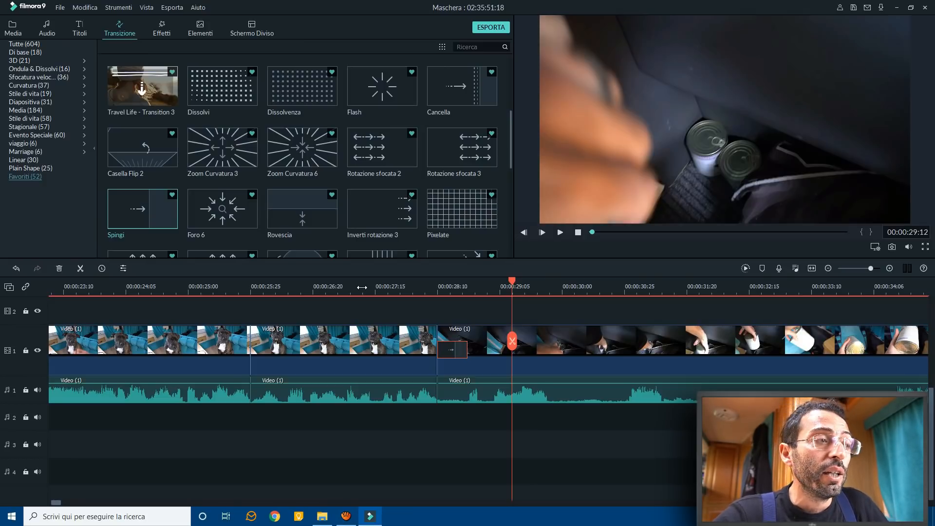
pyautogui.click(423, 289)
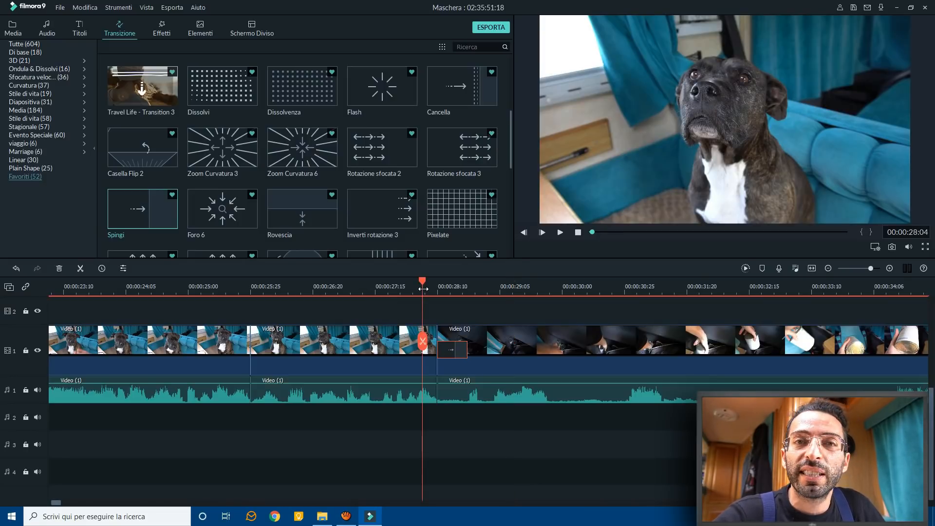
pyautogui.press('space')
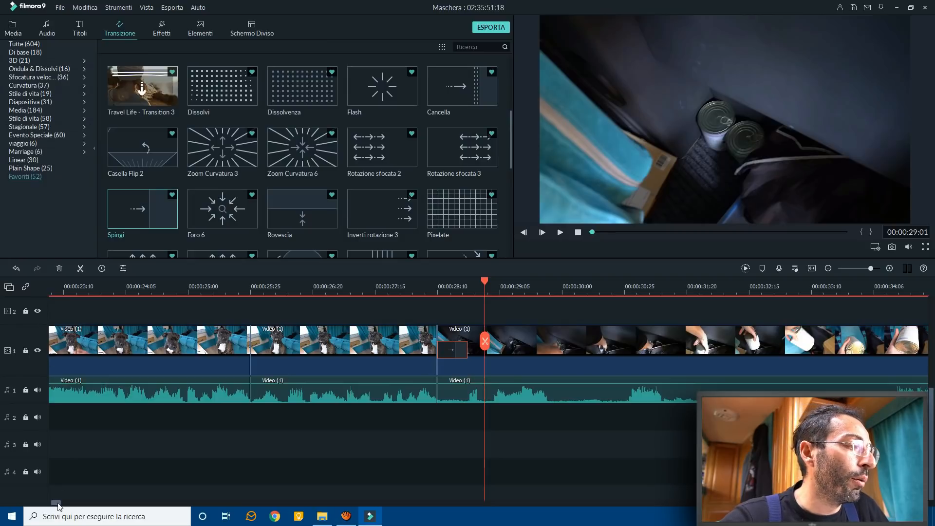
# Copy the short Paperissima sound effect stored after the credits at the timeline's end and paste it at the 00:00:28:10 cut
pyautogui.moveTo(57, 506); pyautogui.dragTo(902, 504)
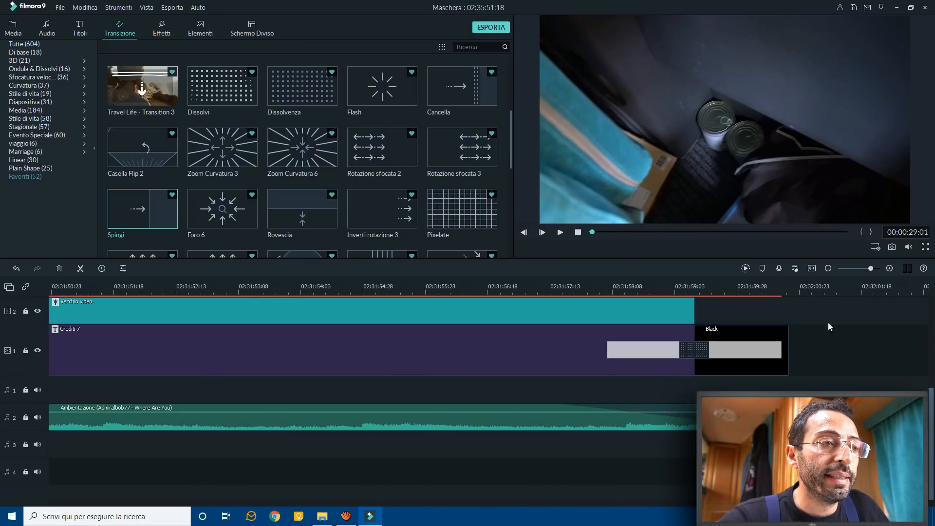
pyautogui.moveTo(822, 294); pyautogui.dragTo(388, 303)
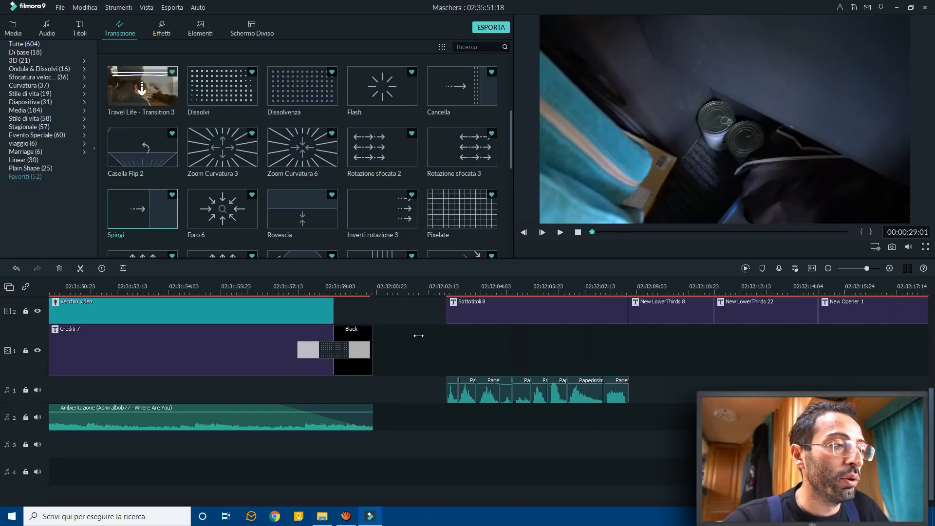
pyautogui.click(506, 396)
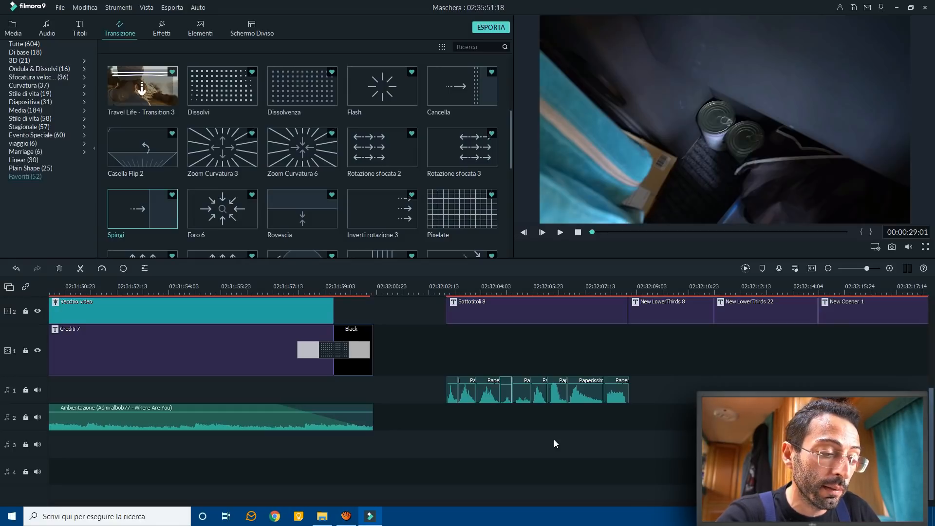
pyautogui.press('Up')
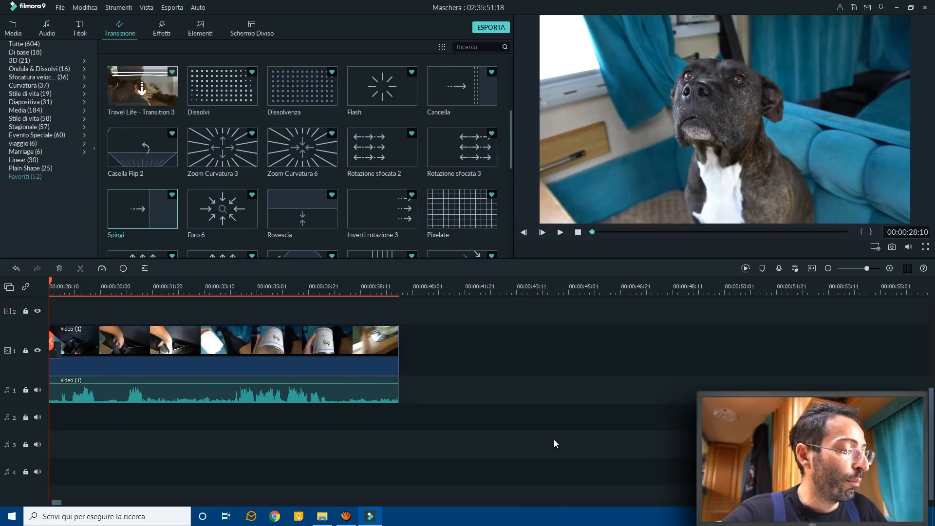
pyautogui.hotkey('ctrl', 'v')
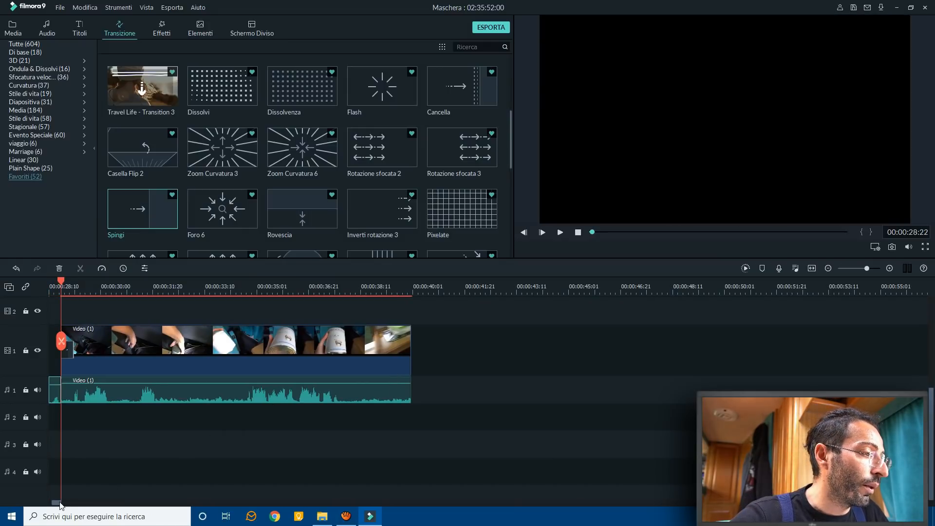
# Move the pasted Paperissima sound effect to audio track 2 and ripple-delete the gap so it starts with the Spingi transition at 00:00:28:10
pyautogui.moveTo(59, 503); pyautogui.dragTo(57, 503)
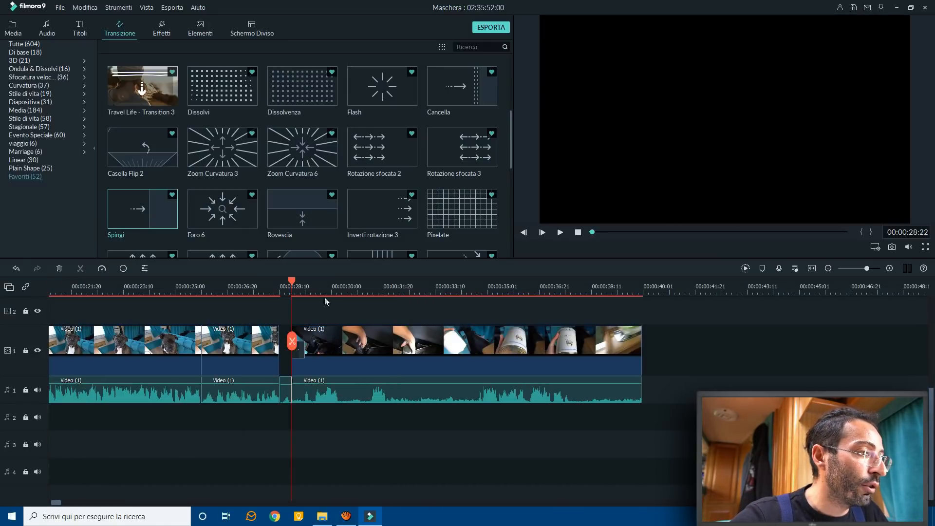
pyautogui.scroll(3, 322, 291)
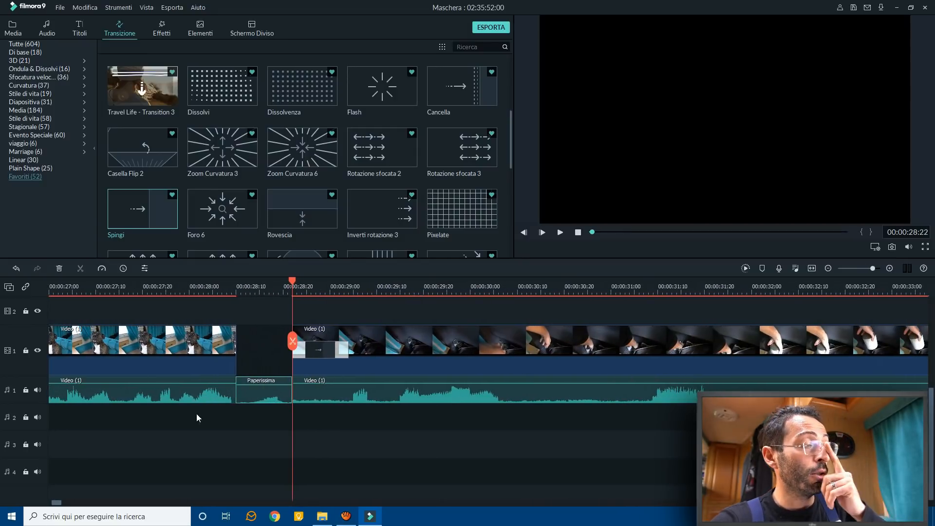
pyautogui.click(264, 394)
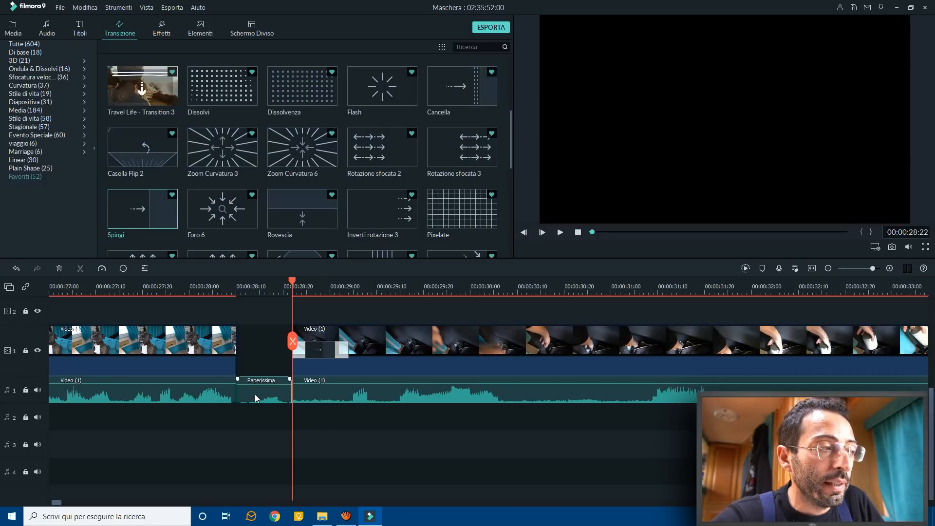
pyautogui.moveTo(255, 398); pyautogui.dragTo(314, 420)
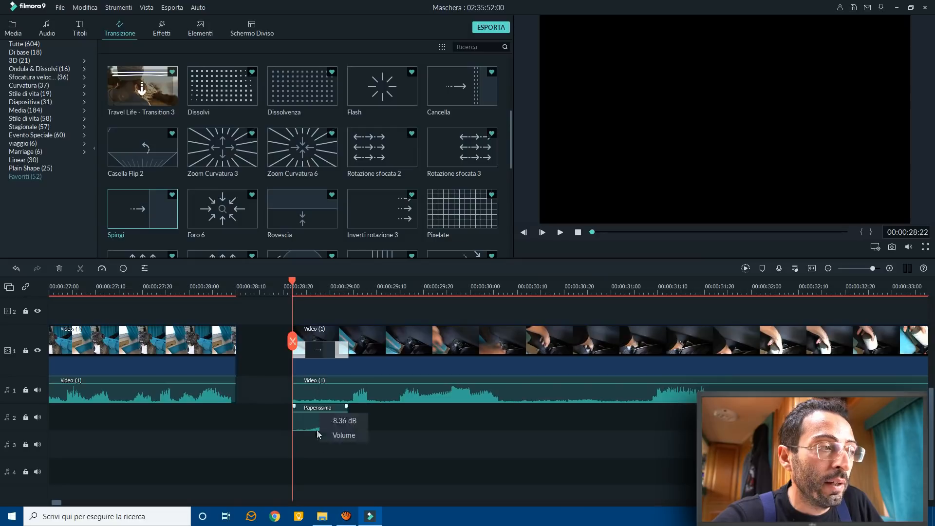
pyautogui.click(266, 346)
pyautogui.press('Delete')
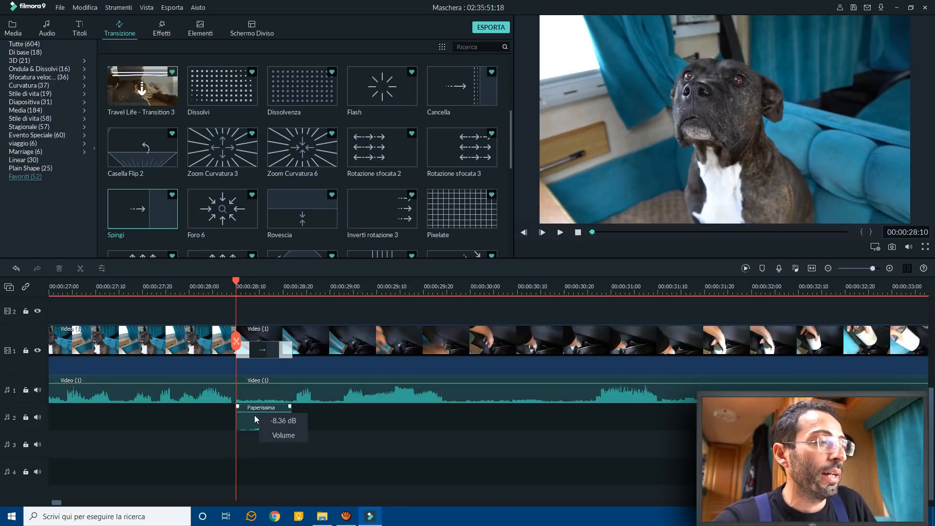
# Play the timeline across the Spingi transition to hear the Paperissima sound effect
pyautogui.click(161, 287)
pyautogui.press('space')
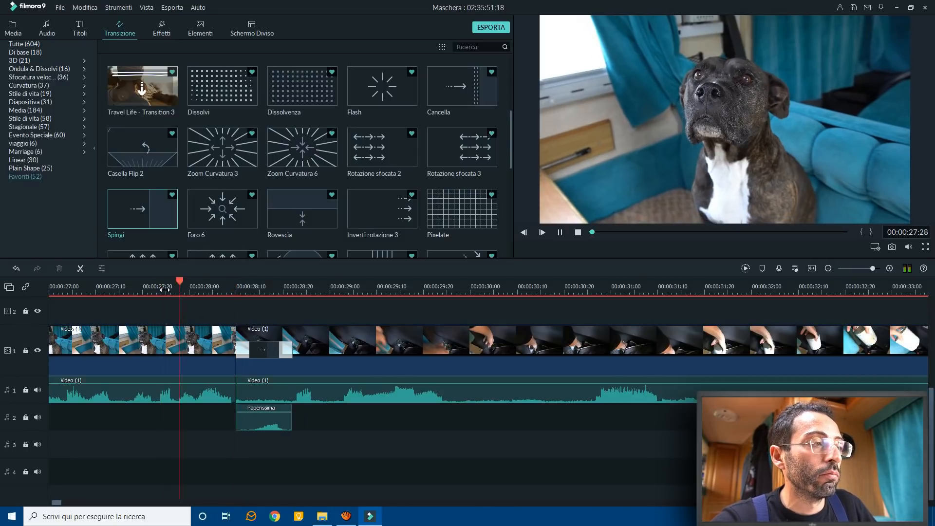
pyautogui.press('space')
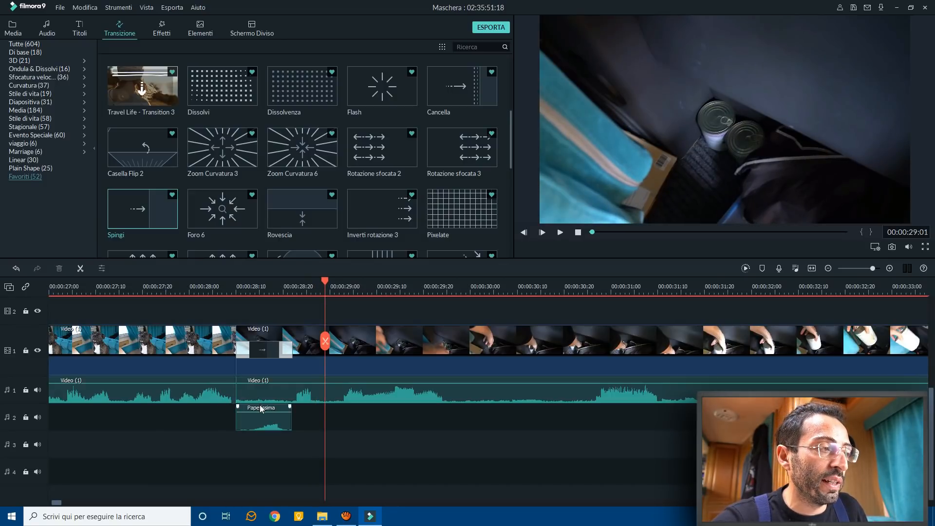
# Raise the volume of the Paperissima sound effect and play the timeline across it from 00:00:27:28
pyautogui.moveTo(263, 412)
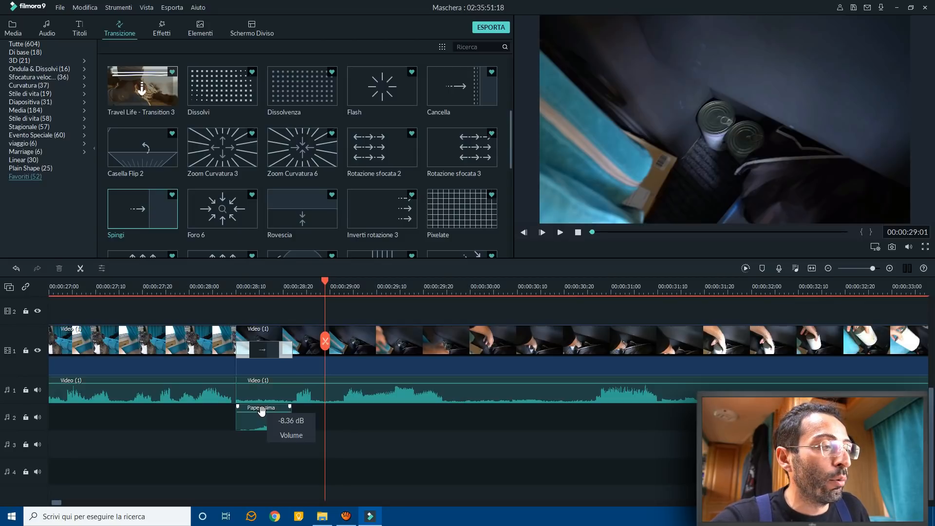
pyautogui.moveTo(262, 412); pyautogui.dragTo(263, 411)
pyautogui.click(181, 288)
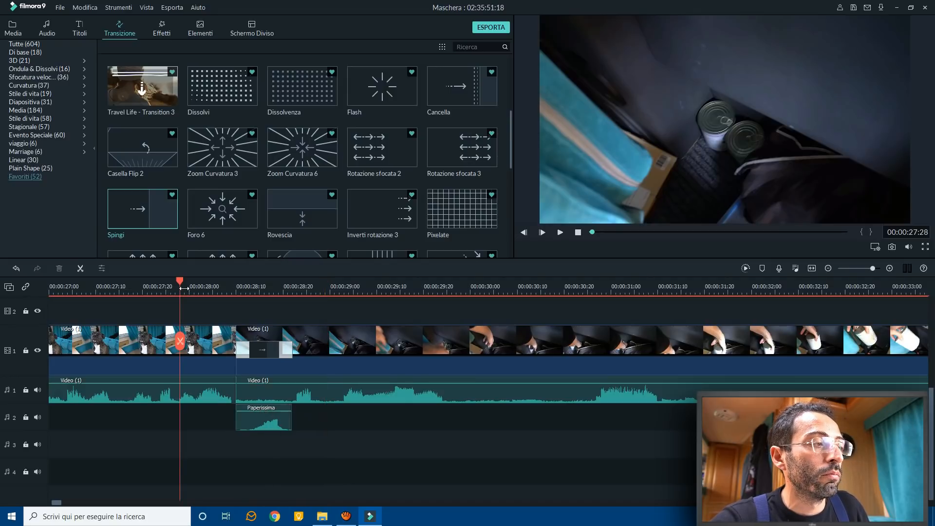
pyautogui.press('space')
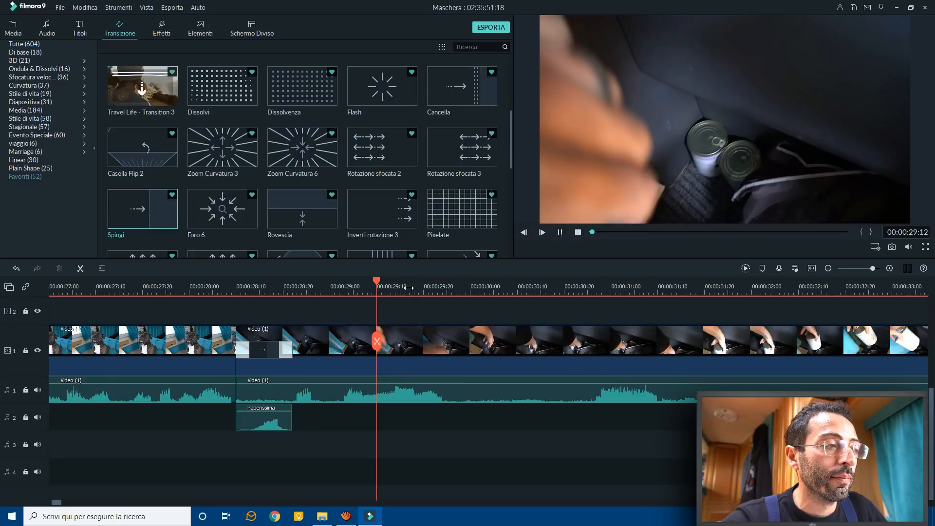
# Split the video and audio of the clip after the Spingi transition at 00:00:29:24
pyautogui.press('space')
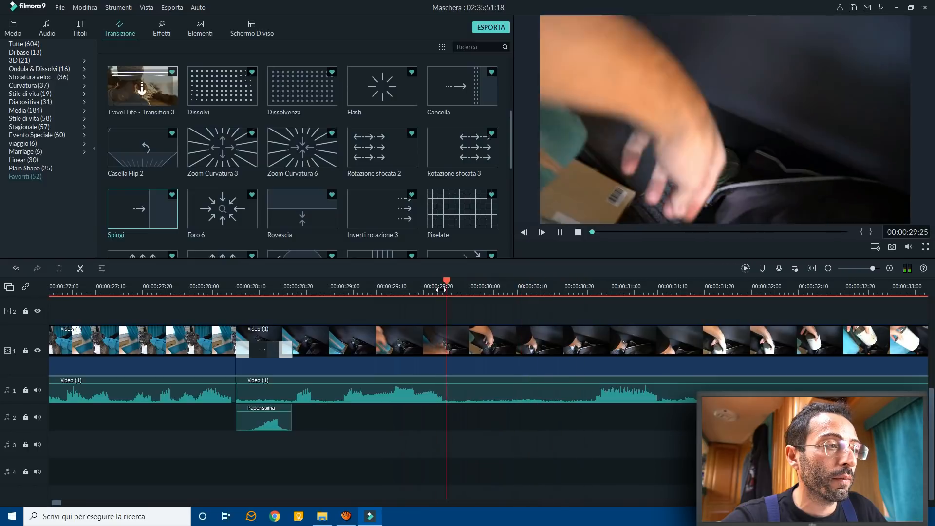
pyautogui.click(445, 290)
pyautogui.press('space')
pyautogui.click(445, 289)
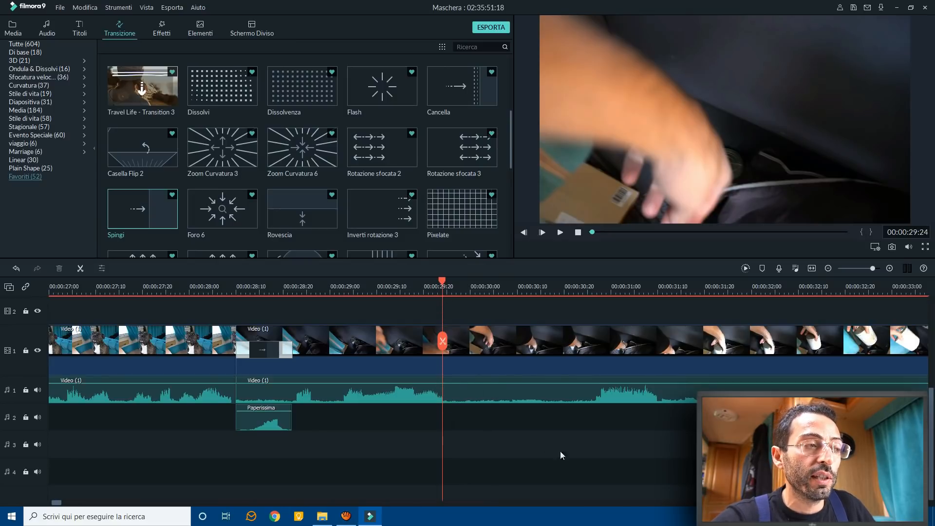
pyautogui.click(519, 341)
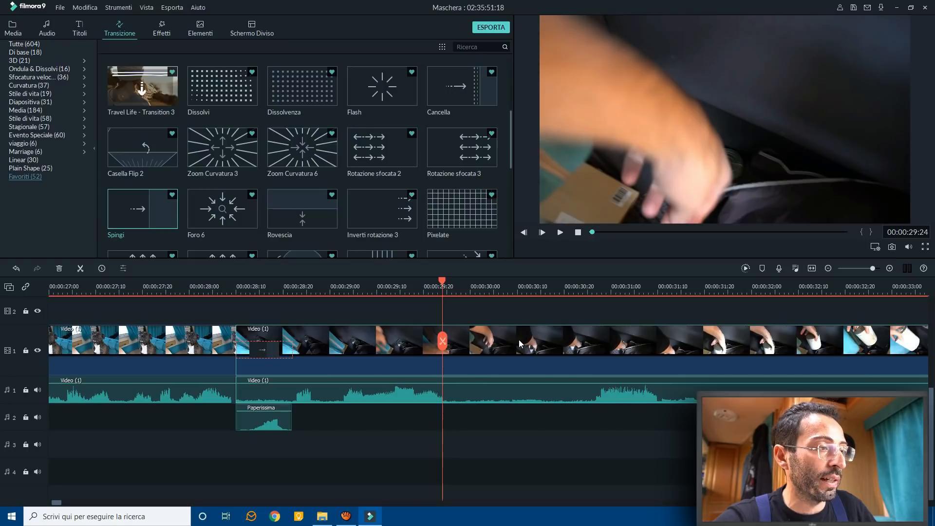
pyautogui.hotkey('ctrl', 'b')
# Play the footage after the 00:00:29:24 cut to find where the noise starts, and split the clip's video and audio at 00:00:30:25
pyautogui.click(586, 291)
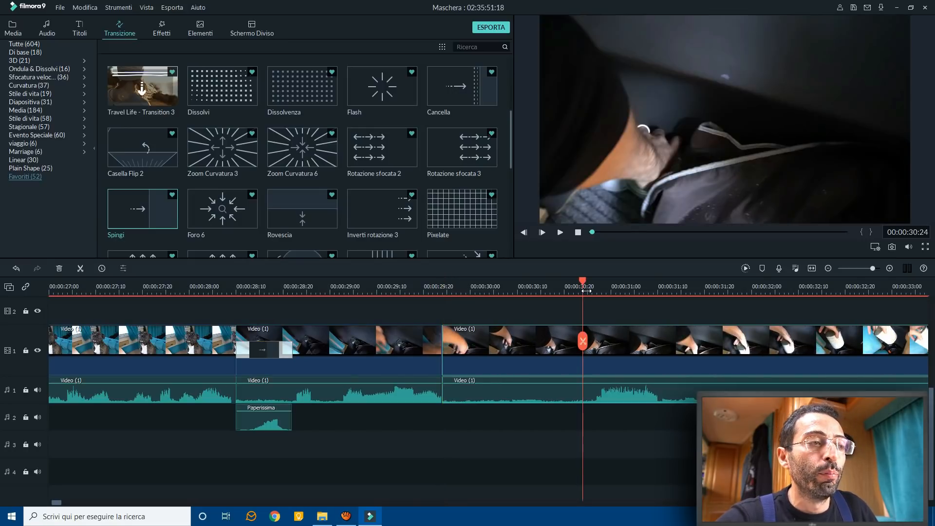
pyautogui.press('space')
pyautogui.click(587, 291)
pyautogui.press('space')
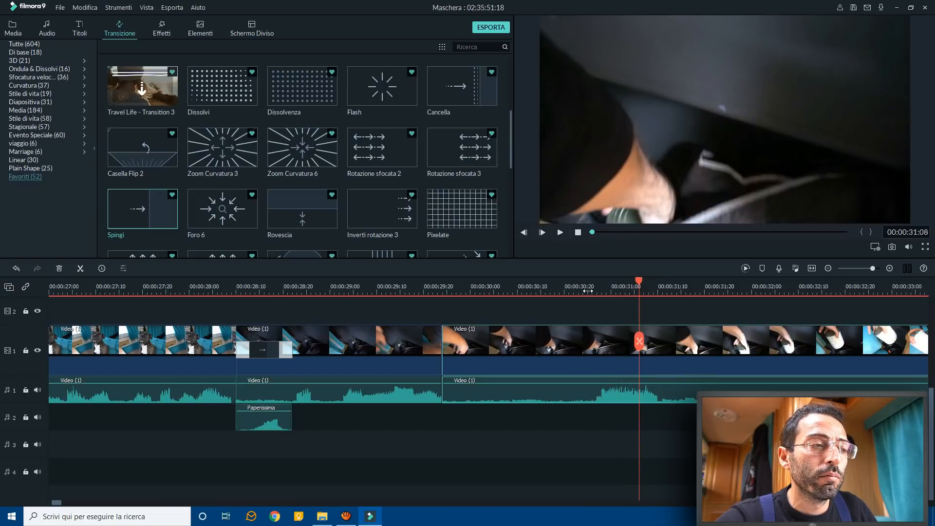
pyautogui.click(588, 291)
pyautogui.press('space')
pyautogui.press('space')
pyautogui.click(588, 291)
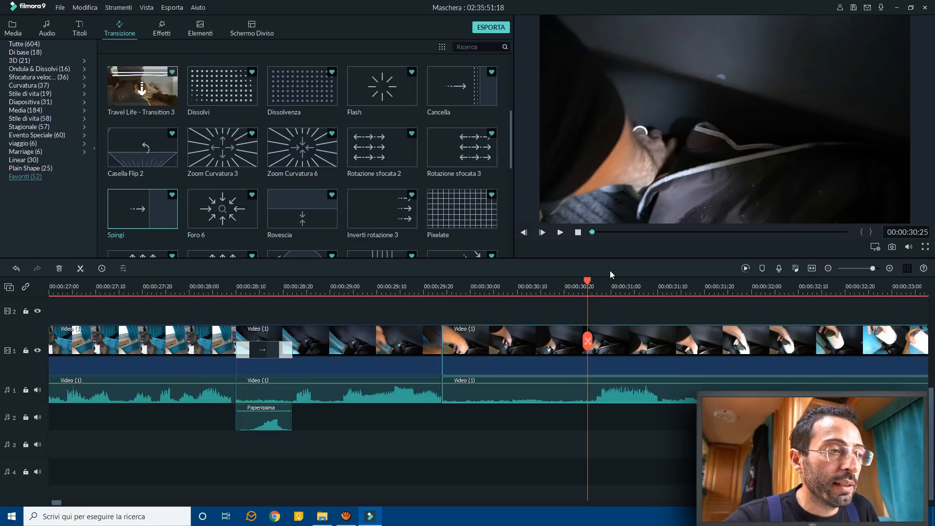
pyautogui.moveTo(621, 288); pyautogui.dragTo(719, 290)
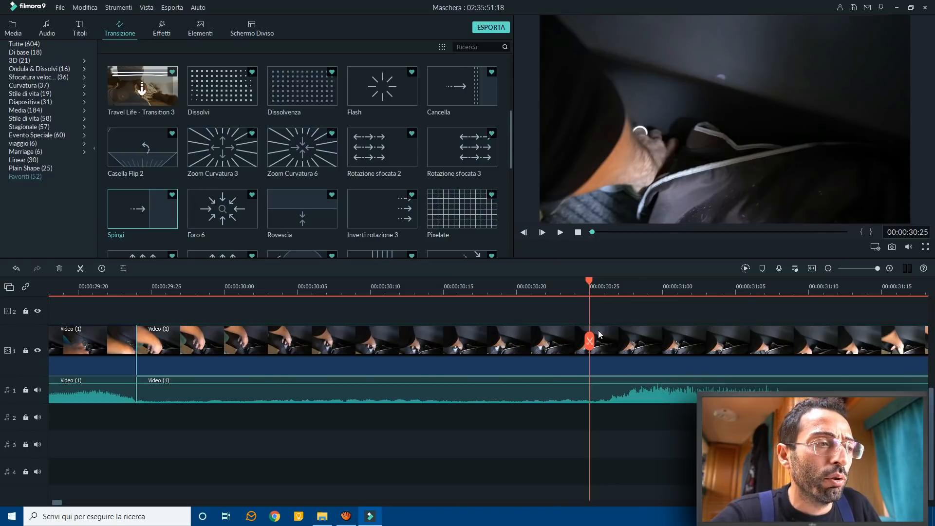
pyautogui.hotkey('ctrl', 'b')
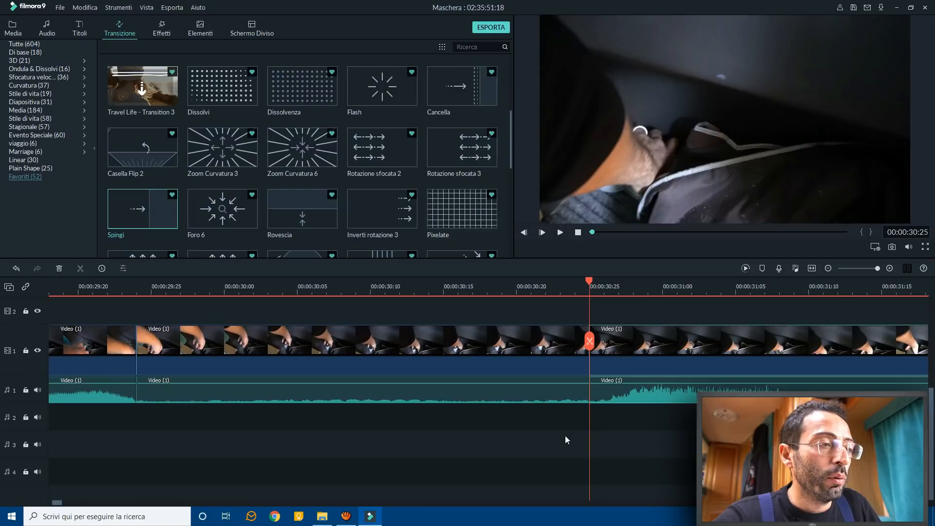
# Ripple-delete the video and audio between the 00:00:29:24 and 00:00:30:25 cuts and play across the new join
pyautogui.moveTo(562, 448); pyautogui.dragTo(447, 330)
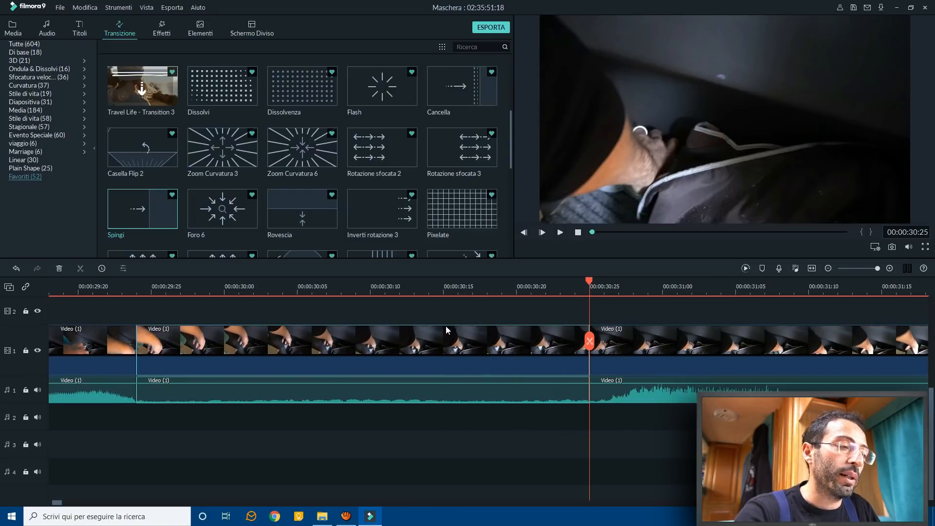
pyautogui.press('Delete')
pyautogui.moveTo(216, 289); pyautogui.dragTo(198, 288)
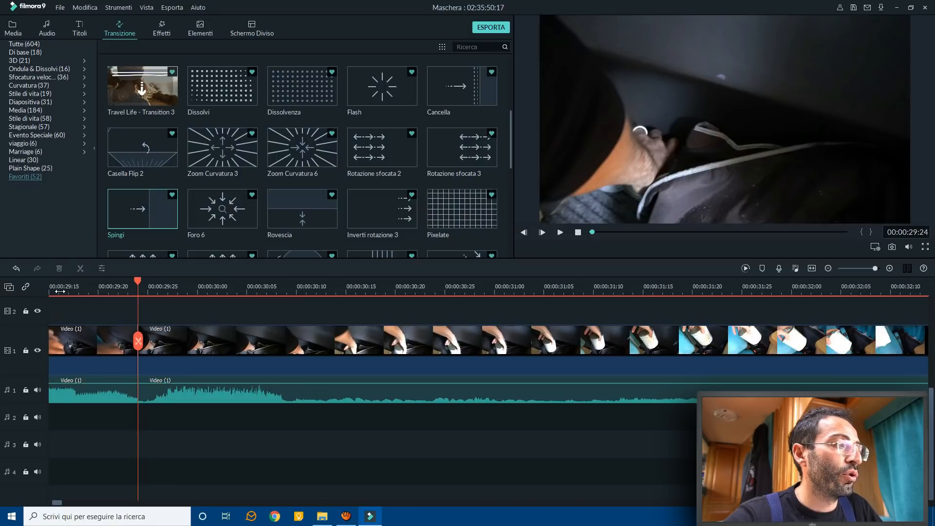
pyautogui.press('space')
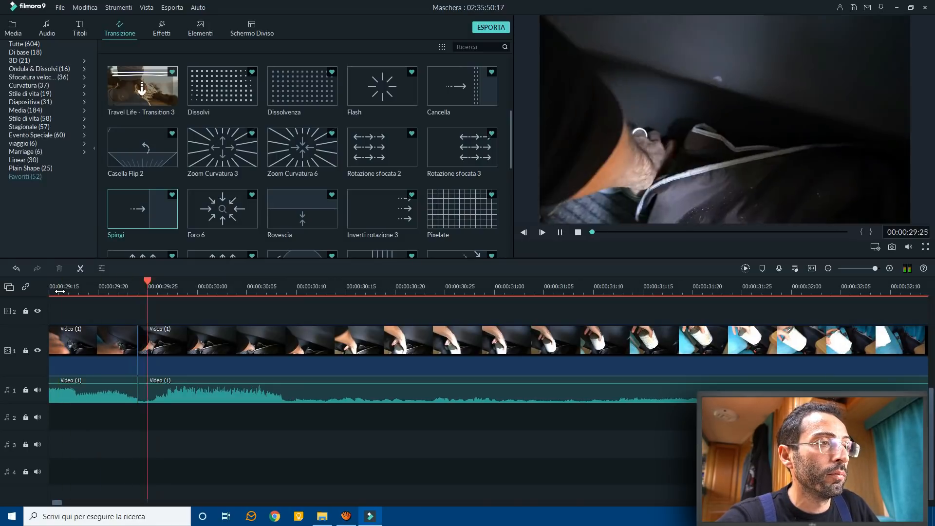
pyautogui.press('space')
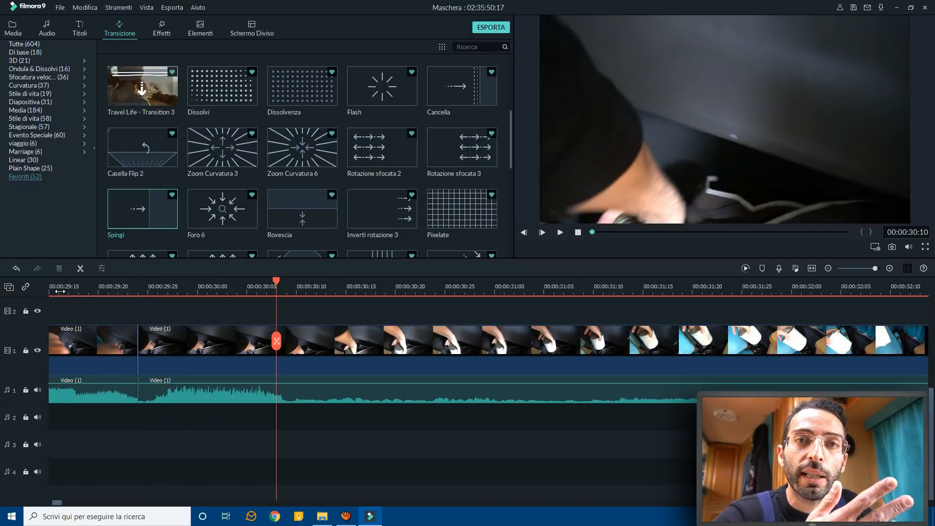